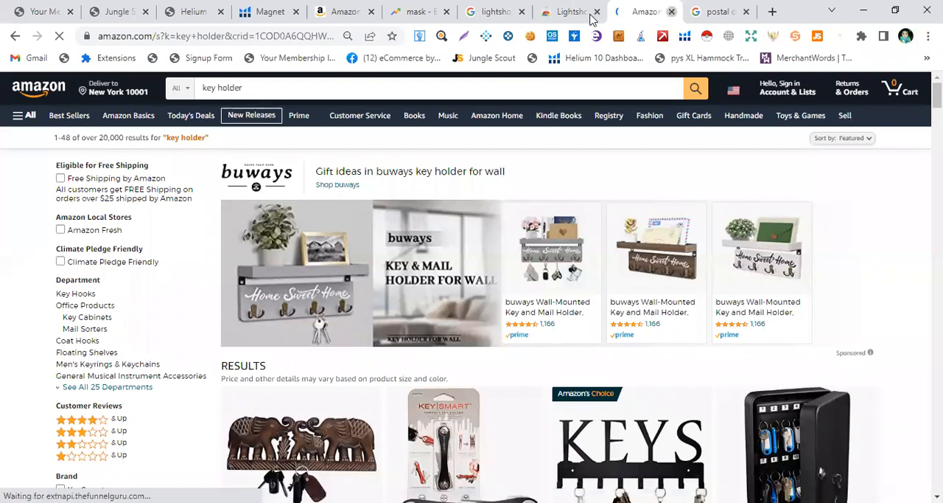
Close the unneeded browser tabs, including the key holder search, the Lightshot tabs and the mask tab
{"action": "key", "text": "ctrl+w"}
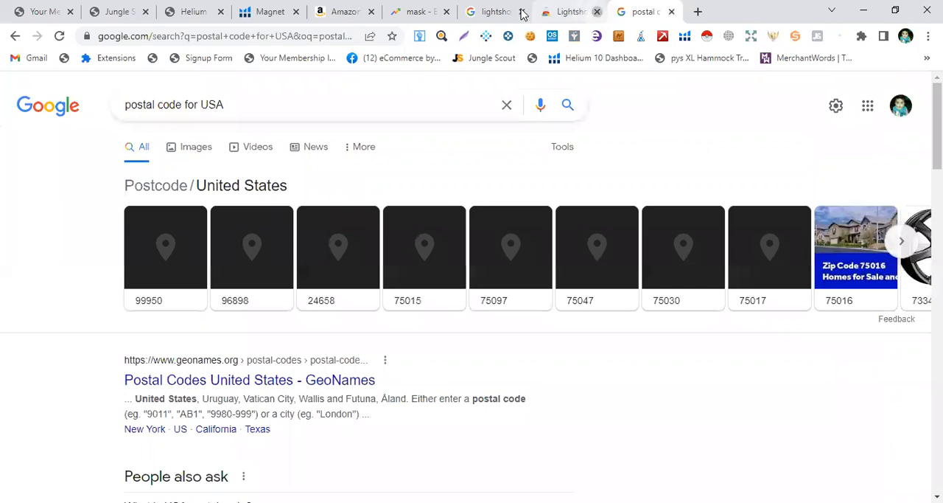
{"action": "left_click", "coordinate": [521, 13]}
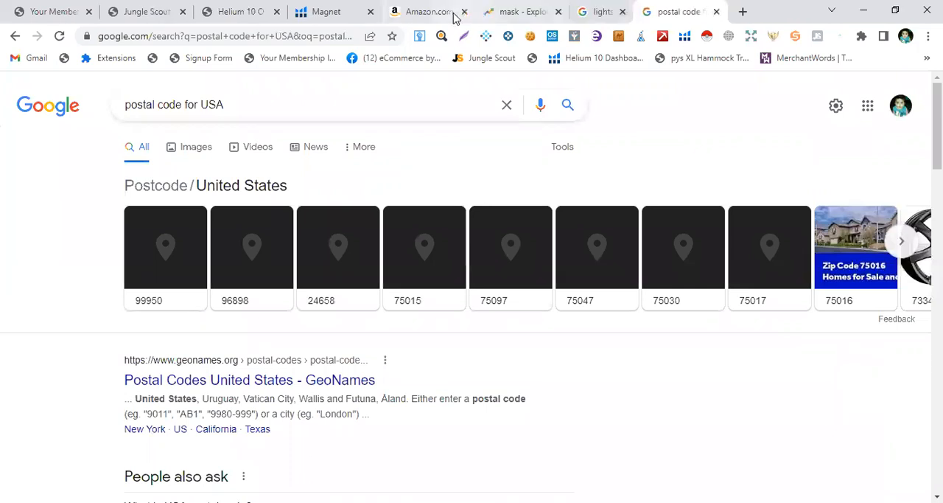
{"action": "left_click", "coordinate": [558, 12]}
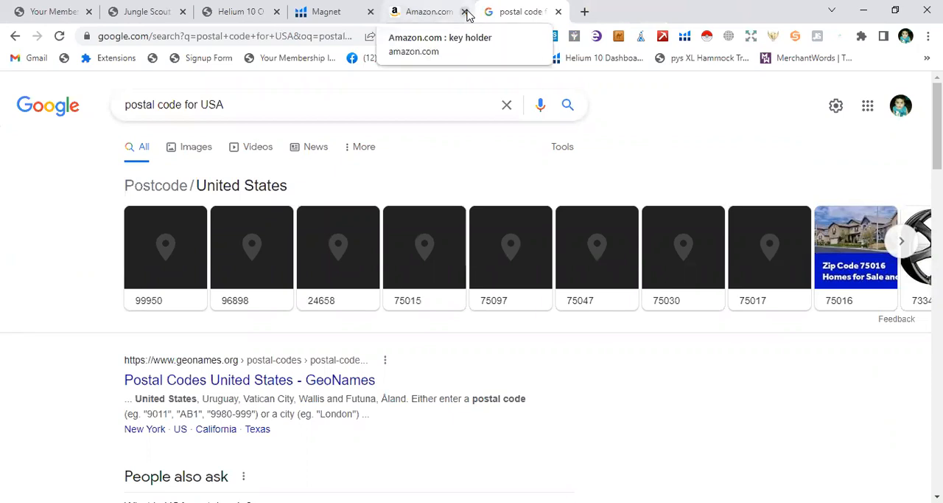
{"action": "left_click", "coordinate": [347, 11]}
{"action": "left_click", "coordinate": [211, 7]}
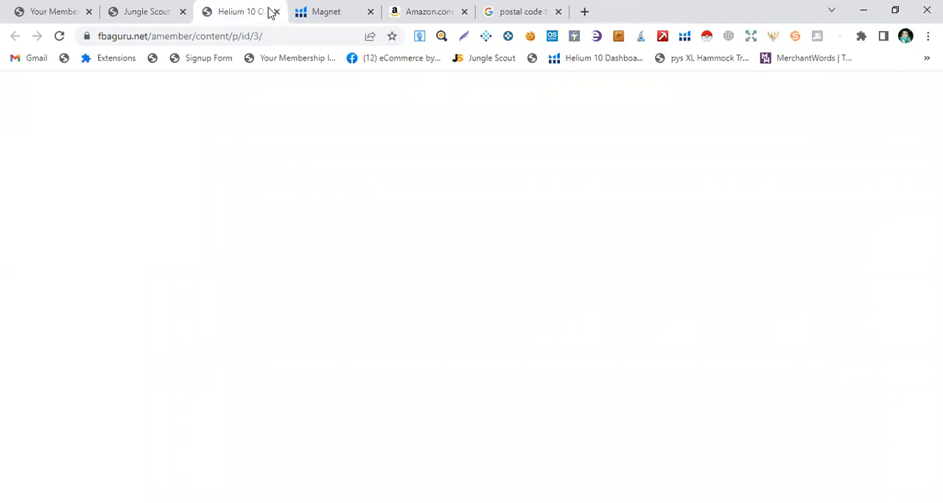
Open a new tab and go to the amazon.com home page
{"action": "key", "text": "ctrl+t"}
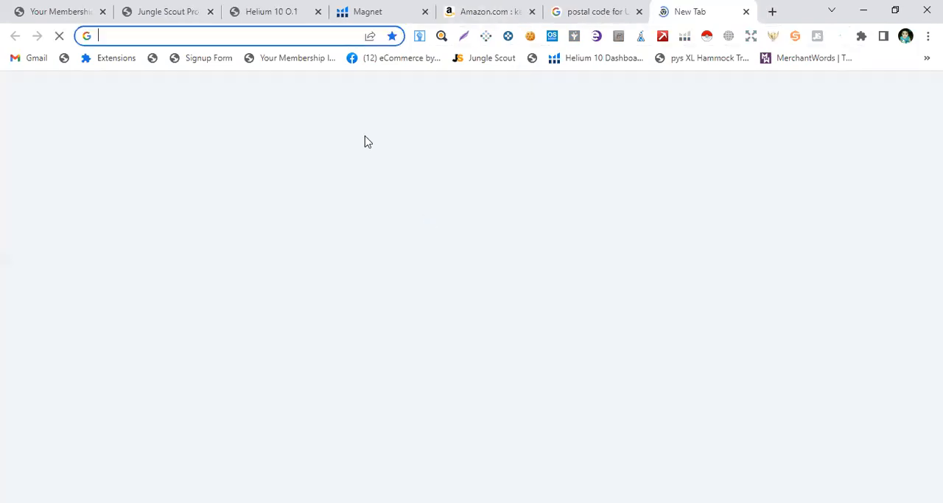
{"action": "left_click", "coordinate": [382, 288]}
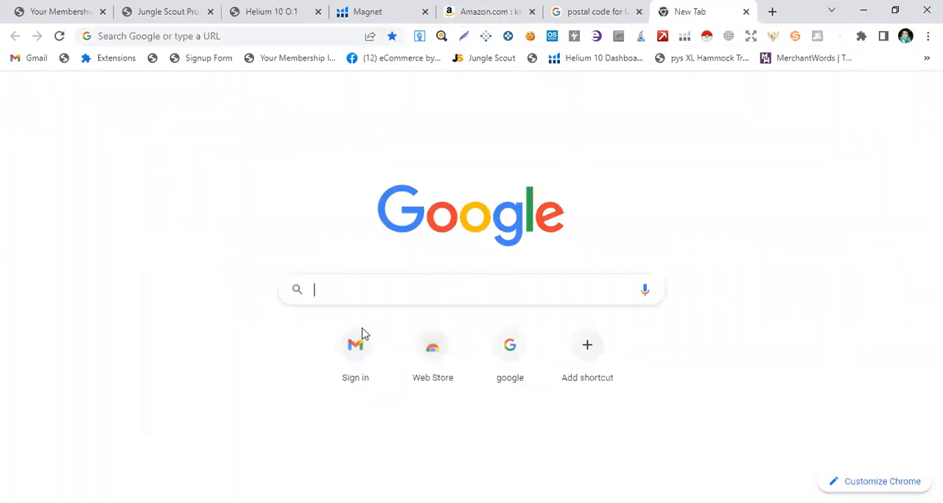
{"action": "left_click", "coordinate": [363, 329]}
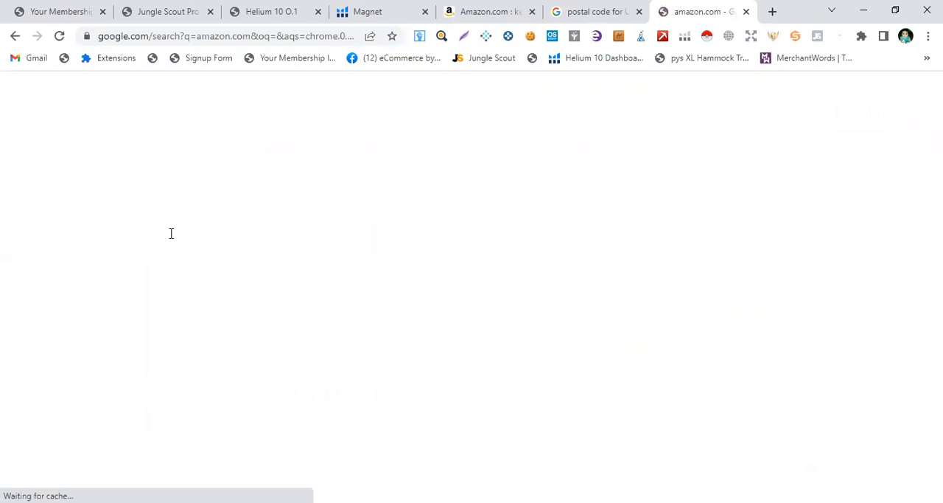
{"action": "left_click", "coordinate": [314, 230]}
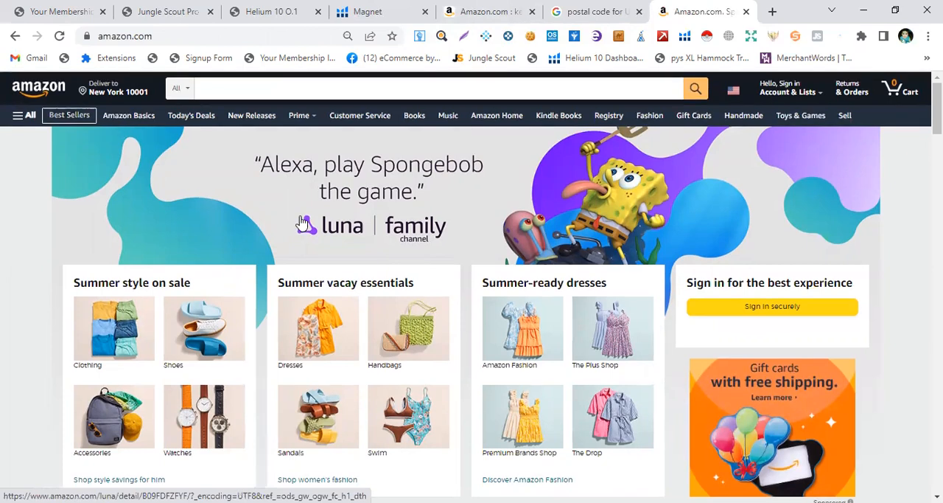
Open Amazon Best Sellers and browse the best-selling categories and department list
{"action": "left_click", "coordinate": [72, 120]}
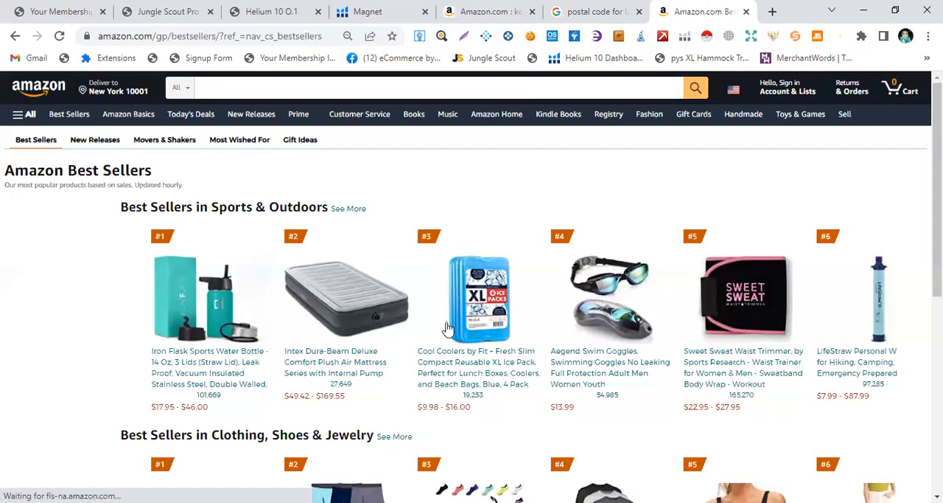
{"action": "scroll", "coordinate": [480, 303], "scroll_direction": "down", "scroll_amount": 2}
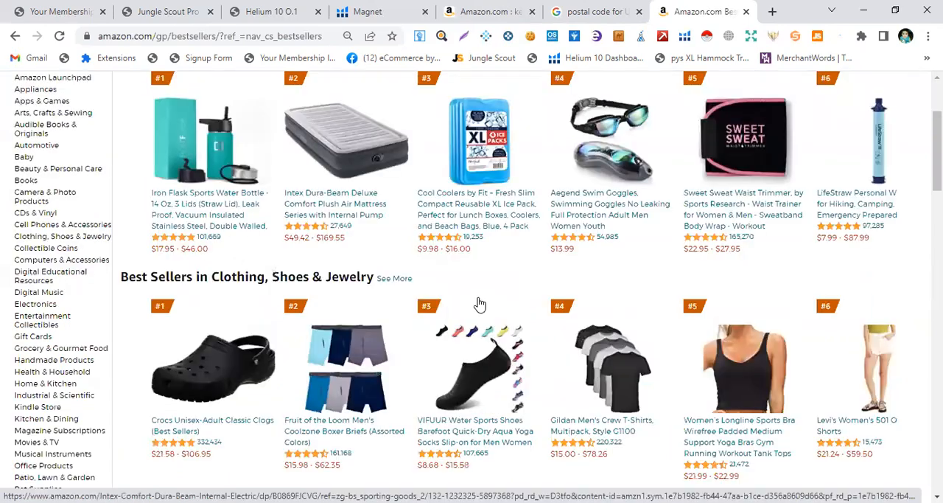
{"action": "scroll", "coordinate": [480, 303], "scroll_direction": "down", "scroll_amount": 2}
{"action": "scroll", "coordinate": [44, 291], "scroll_direction": "up", "scroll_amount": 4}
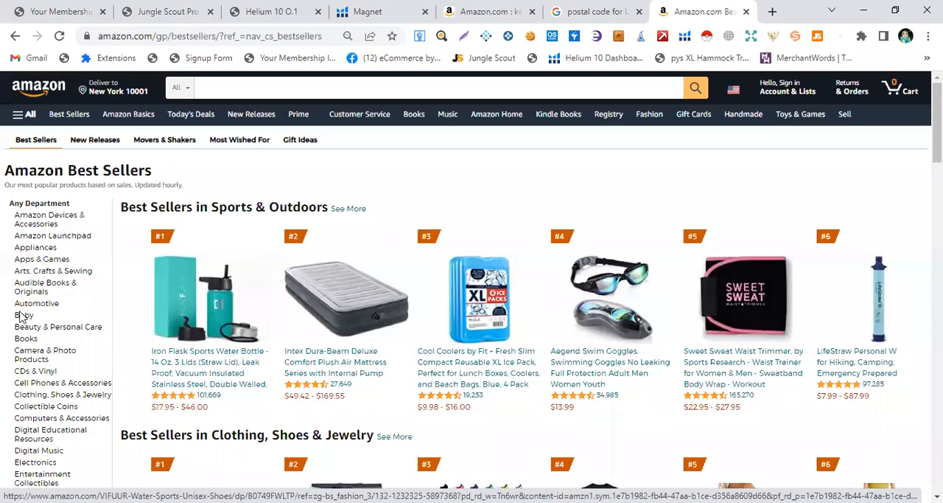
{"action": "scroll", "coordinate": [42, 310], "scroll_direction": "down", "scroll_amount": 4}
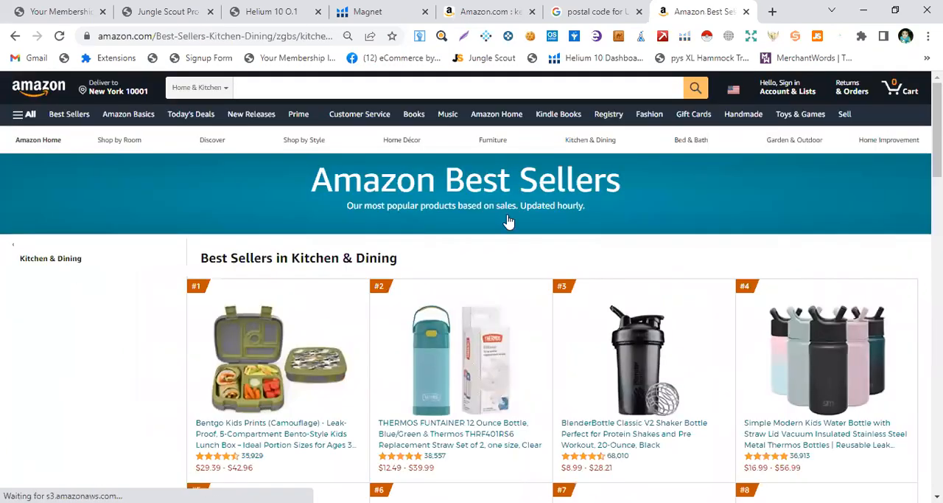
Browse the Kitchen & Dining best sellers and open the Amazon Basics silicone baking cups listing in a new tab
{"action": "scroll", "coordinate": [509, 225], "scroll_direction": "down", "scroll_amount": 3}
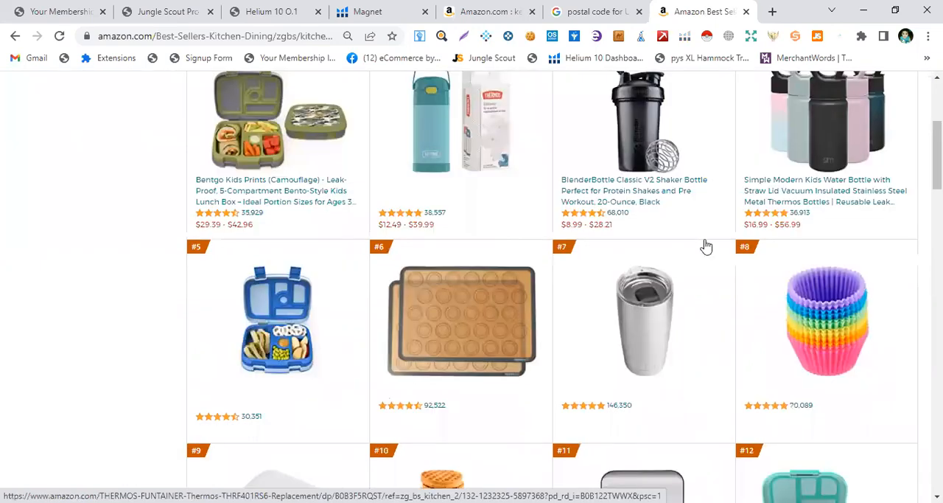
{"action": "scroll", "coordinate": [817, 291], "scroll_direction": "down", "scroll_amount": 1}
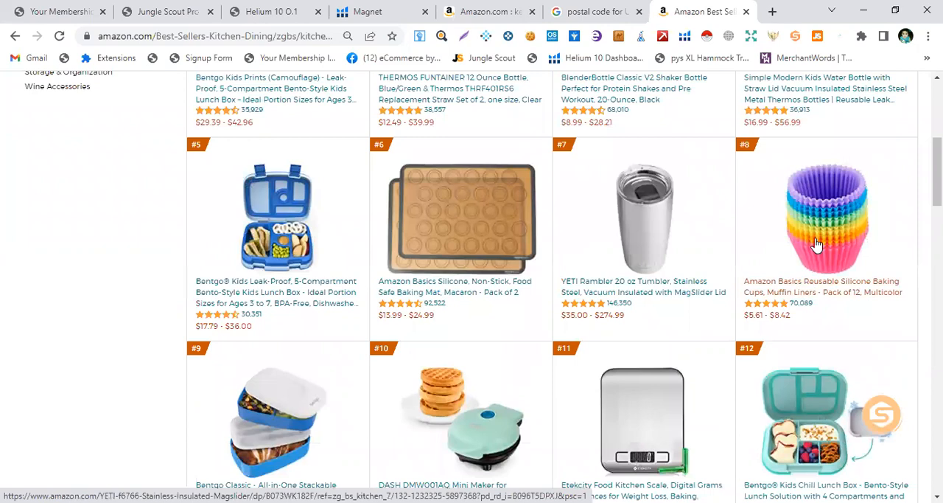
{"action": "scroll", "coordinate": [785, 269], "scroll_direction": "down", "scroll_amount": 1}
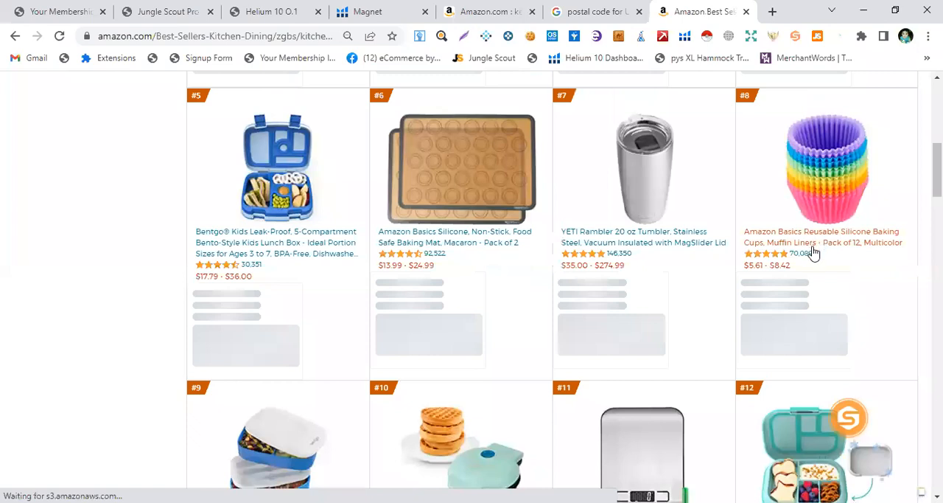
{"action": "right_click", "coordinate": [720, 233]}
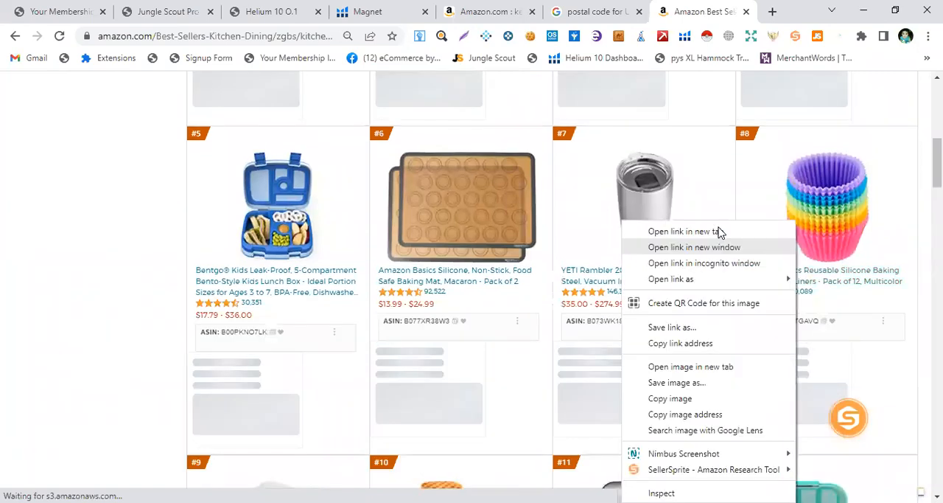
{"action": "left_click", "coordinate": [714, 9]}
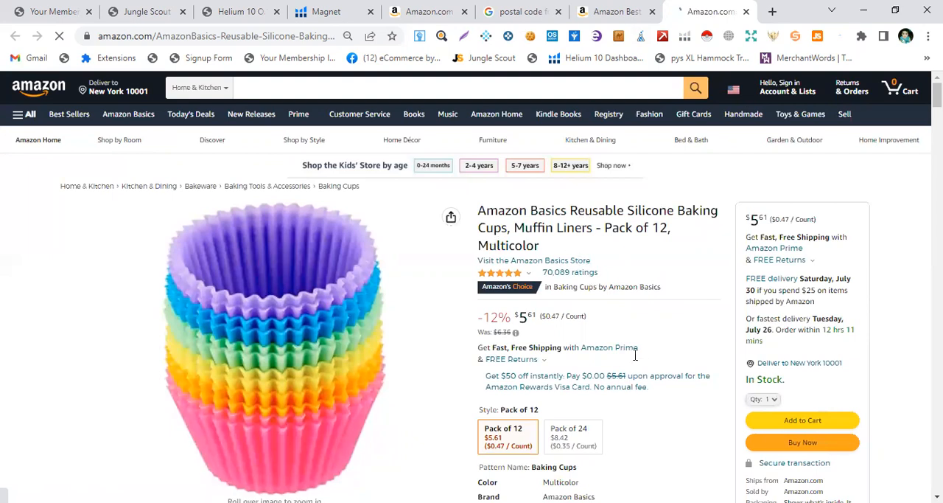
Scroll the baking cups listing to Product information and copy the product's ASIN
{"action": "scroll", "coordinate": [555, 332], "scroll_direction": "down", "scroll_amount": 2}
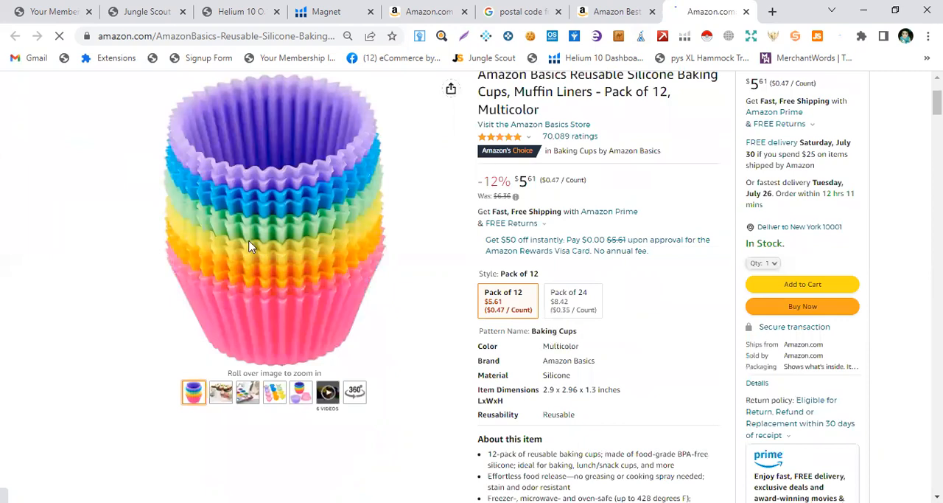
{"action": "scroll", "coordinate": [253, 247], "scroll_direction": "down", "scroll_amount": 10}
{"action": "scroll", "coordinate": [273, 199], "scroll_direction": "up", "scroll_amount": 1}
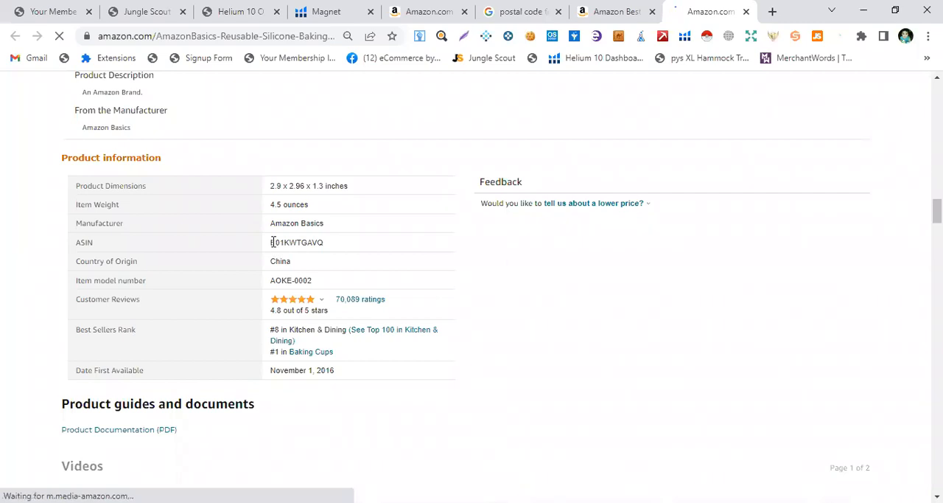
{"action": "left_click_drag", "start_coordinate": [271, 242], "coordinate": [325, 242]}
{"action": "double_click", "coordinate": [305, 243]}
{"action": "key", "text": "ctrl+c"}
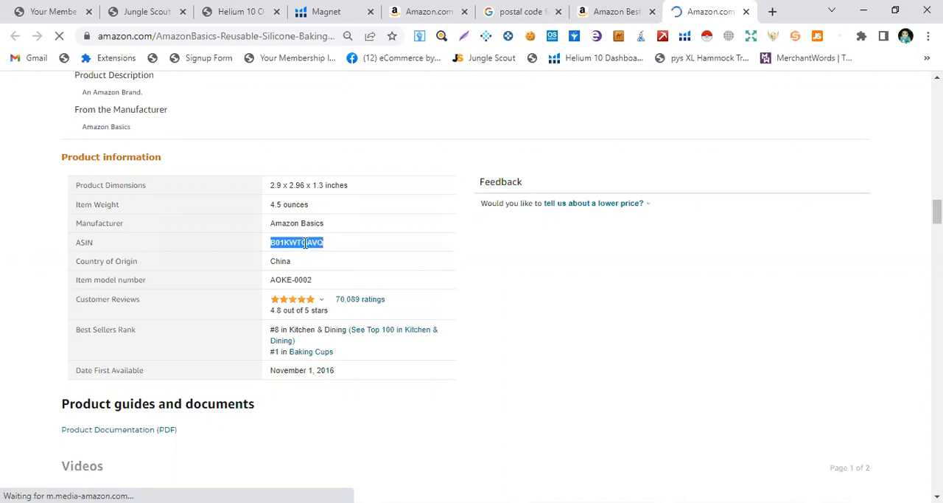
{"action": "right_click", "coordinate": [305, 242]}
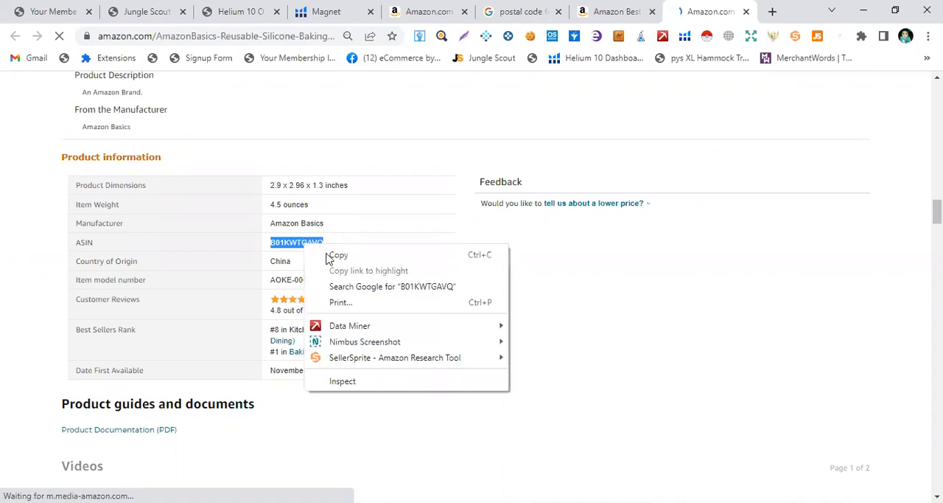
In Helium 10 Cerebro, paste the copied ASIN for the amazon.com marketplace and run a new keyword search
{"action": "left_click", "coordinate": [325, 5]}
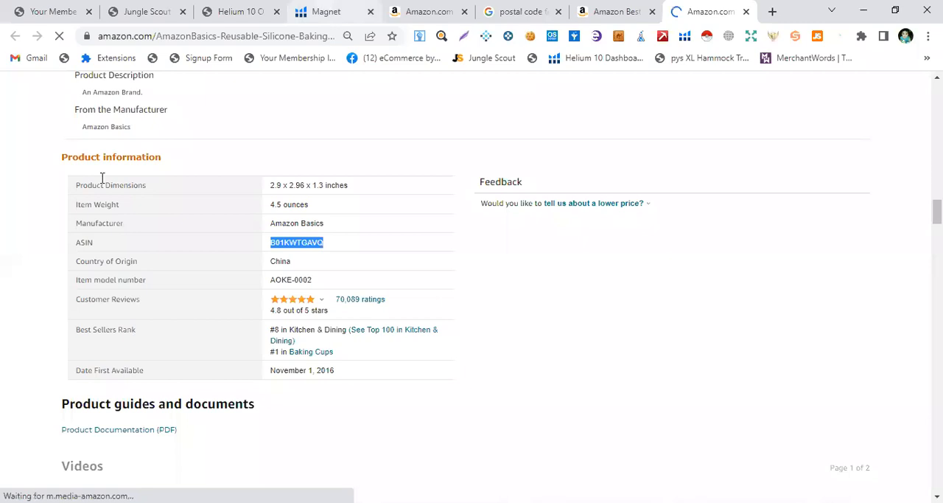
{"action": "scroll", "coordinate": [139, 93], "scroll_direction": "up", "scroll_amount": 2}
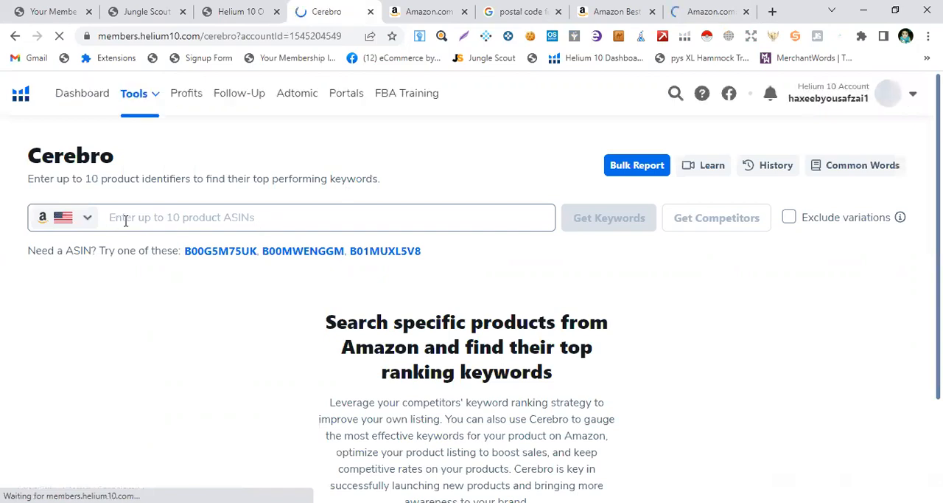
{"action": "right_click", "coordinate": [130, 218]}
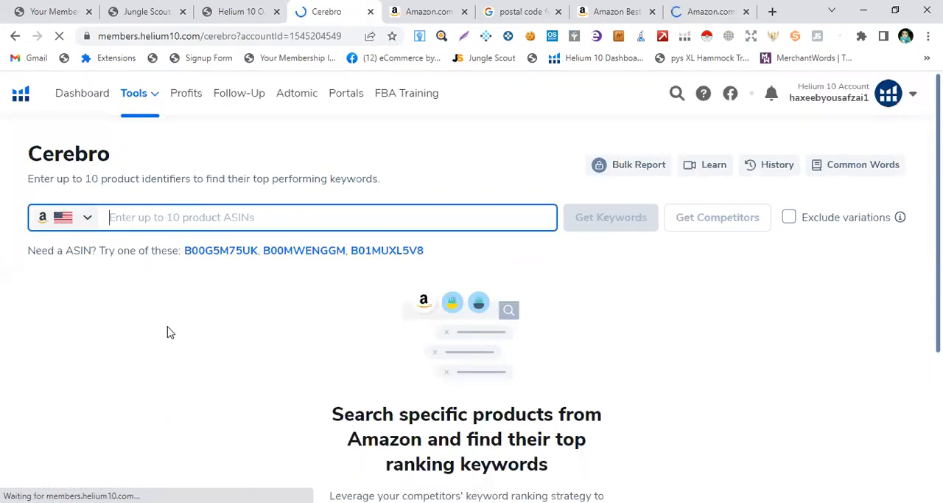
{"action": "left_click", "coordinate": [168, 332]}
{"action": "left_click", "coordinate": [80, 225]}
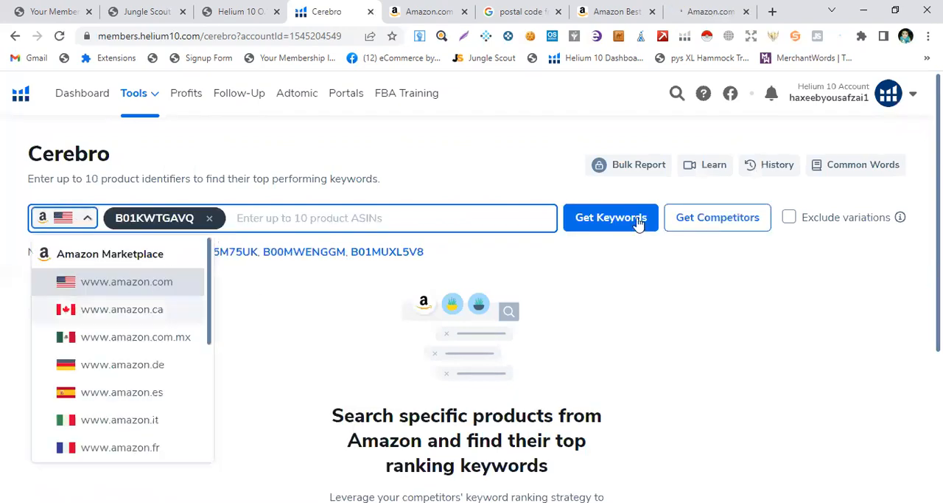
{"action": "left_click", "coordinate": [620, 221]}
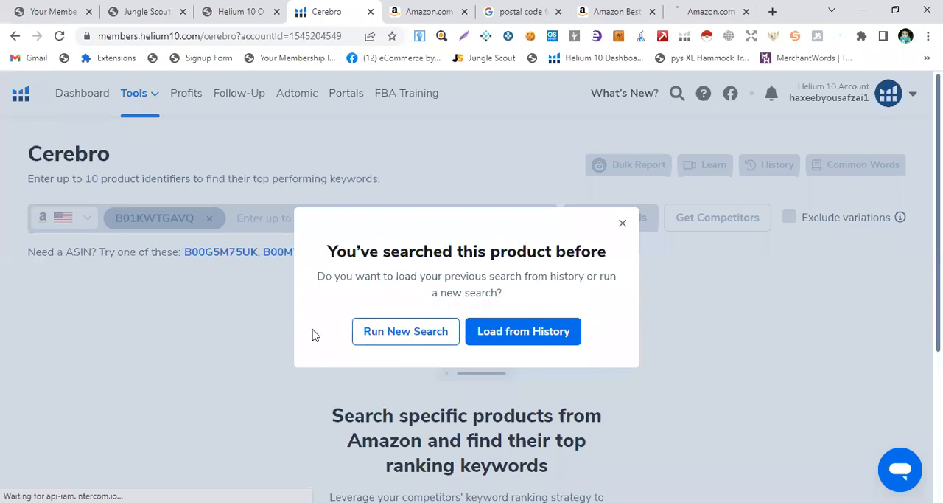
{"action": "left_click", "coordinate": [363, 324]}
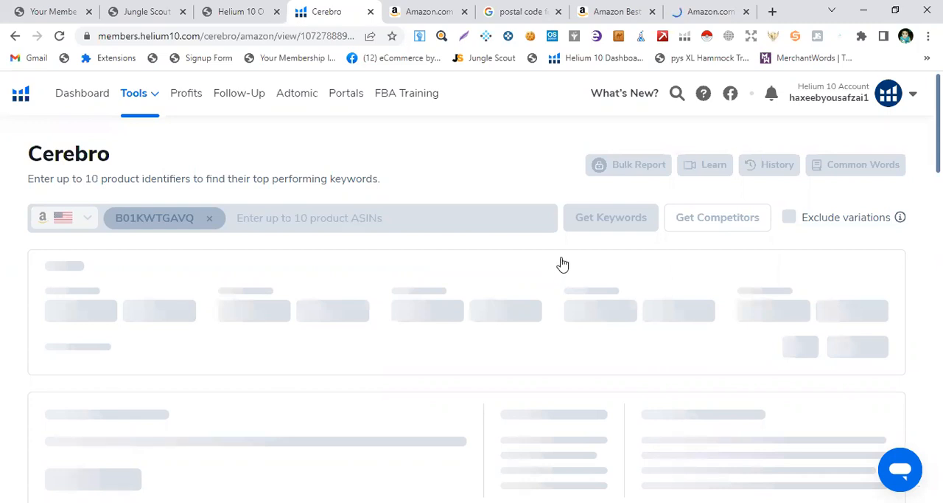
Scroll to the keyword results table and sort the keywords by Search Volume
{"action": "scroll", "coordinate": [385, 297], "scroll_direction": "down", "scroll_amount": 3}
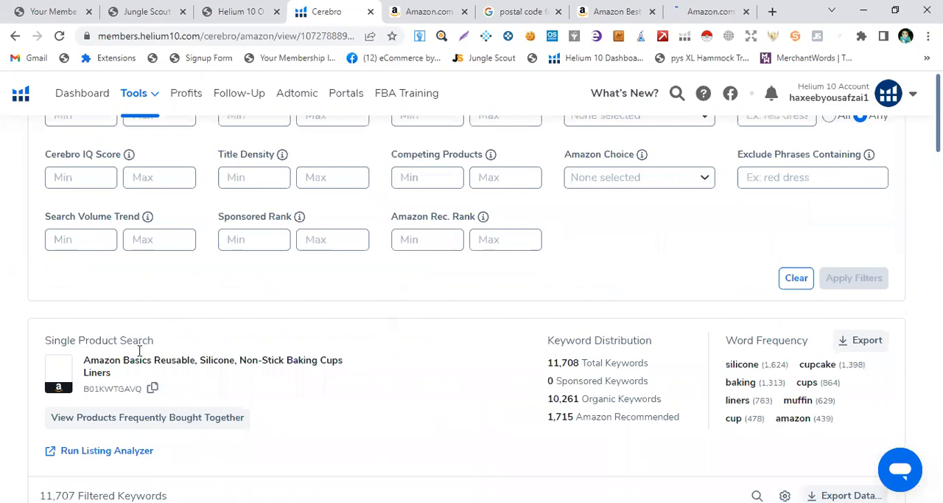
{"action": "scroll", "coordinate": [141, 351], "scroll_direction": "down", "scroll_amount": 3}
{"action": "scroll", "coordinate": [113, 252], "scroll_direction": "down", "scroll_amount": 1}
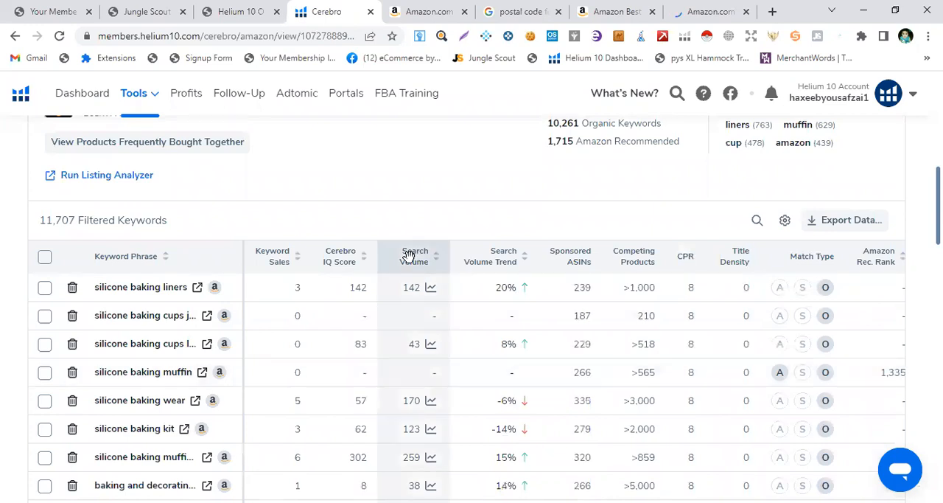
{"action": "left_click", "coordinate": [409, 255]}
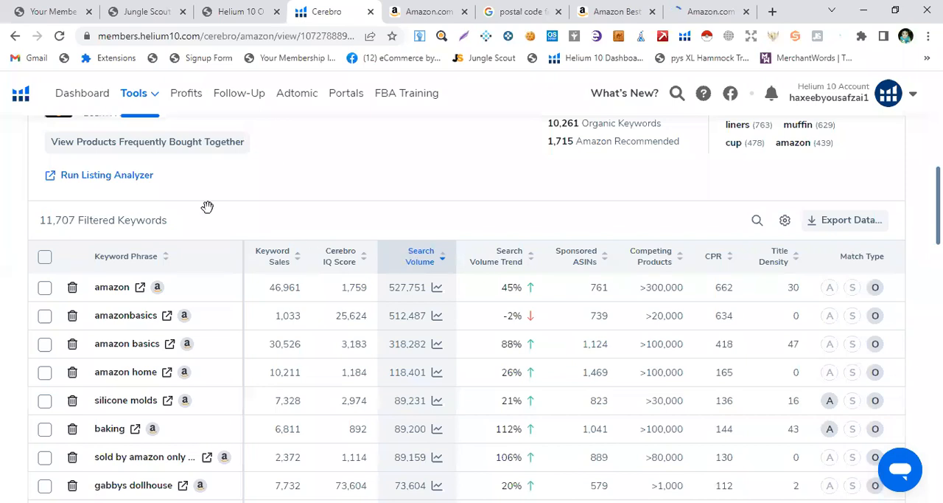
Open the Amazon search results for the keyword "silicone molds" from the Cerebro table, review them, and close the tab
{"action": "scroll", "coordinate": [274, 166], "scroll_direction": "down", "scroll_amount": 1}
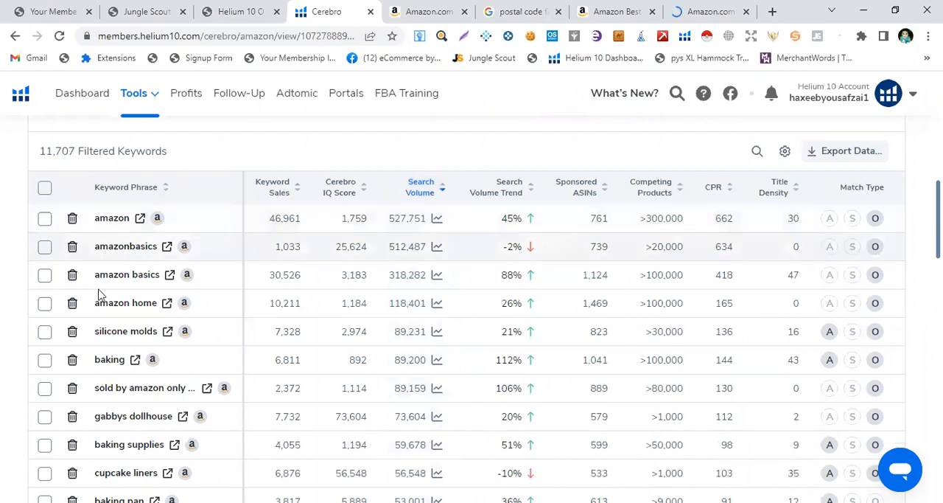
{"action": "left_click", "coordinate": [168, 332]}
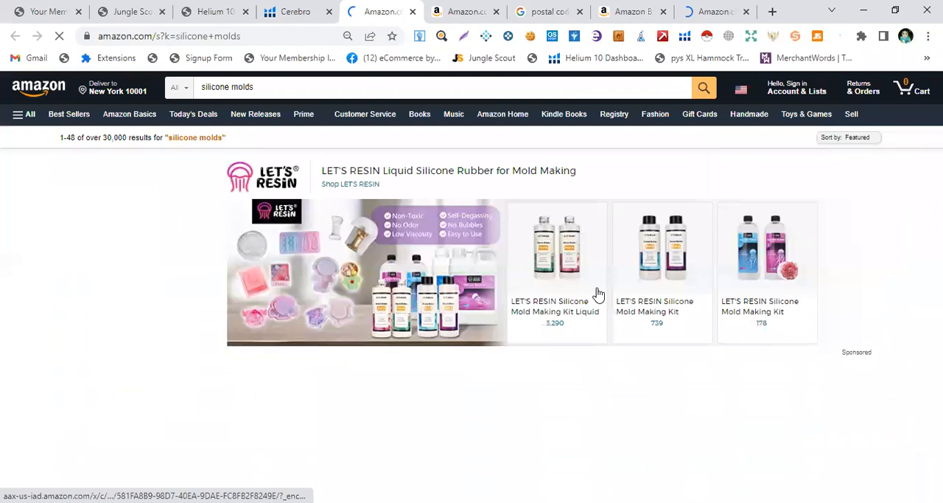
{"action": "scroll", "coordinate": [596, 298], "scroll_direction": "down", "scroll_amount": 3}
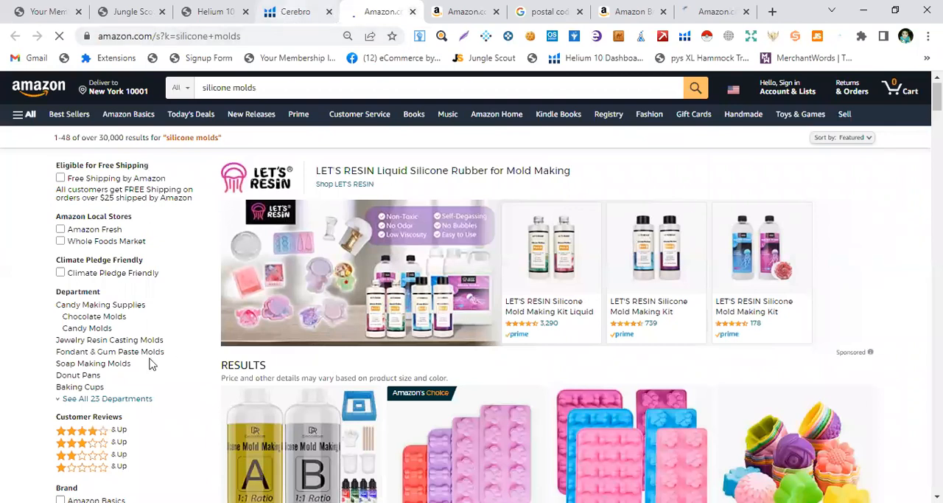
{"action": "key", "text": "ctrl+w"}
Open the Amazon search results for the keyword "baking" and close that tab again
{"action": "scroll", "coordinate": [140, 332], "scroll_direction": "down", "scroll_amount": 2}
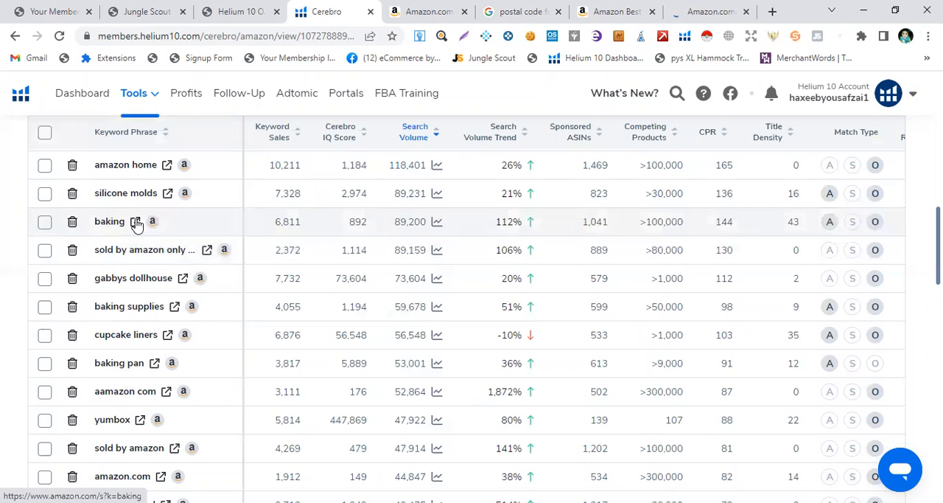
{"action": "left_click", "coordinate": [136, 222]}
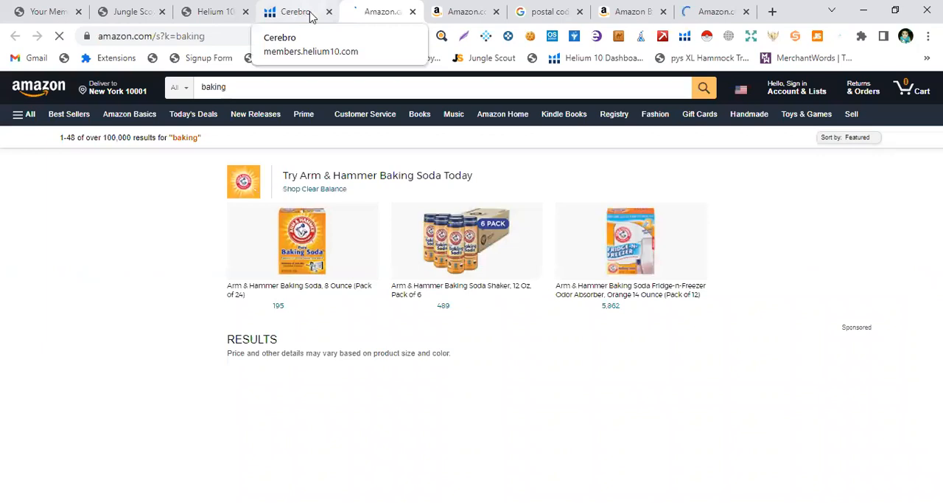
{"action": "left_click", "coordinate": [413, 11]}
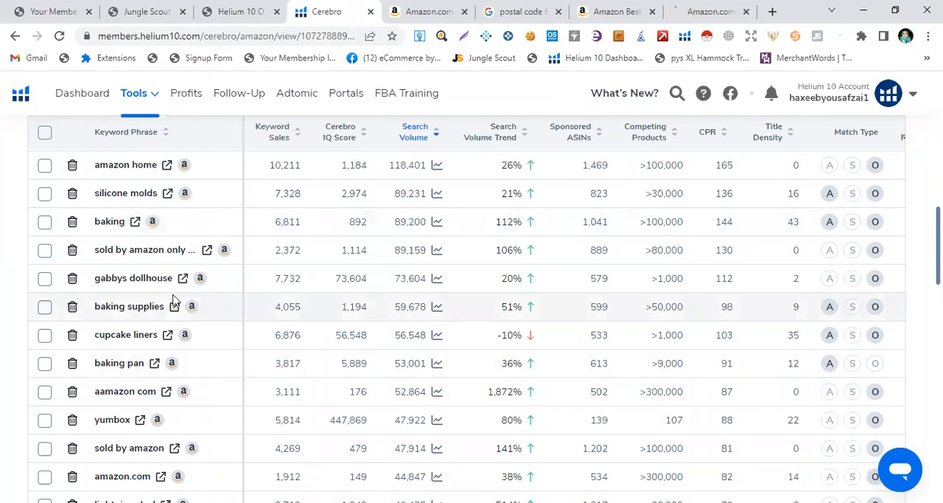
Scroll down the keyword list and open the Amazon search results for "silicone cupcake liners"
{"action": "scroll", "coordinate": [176, 368], "scroll_direction": "down", "scroll_amount": 1}
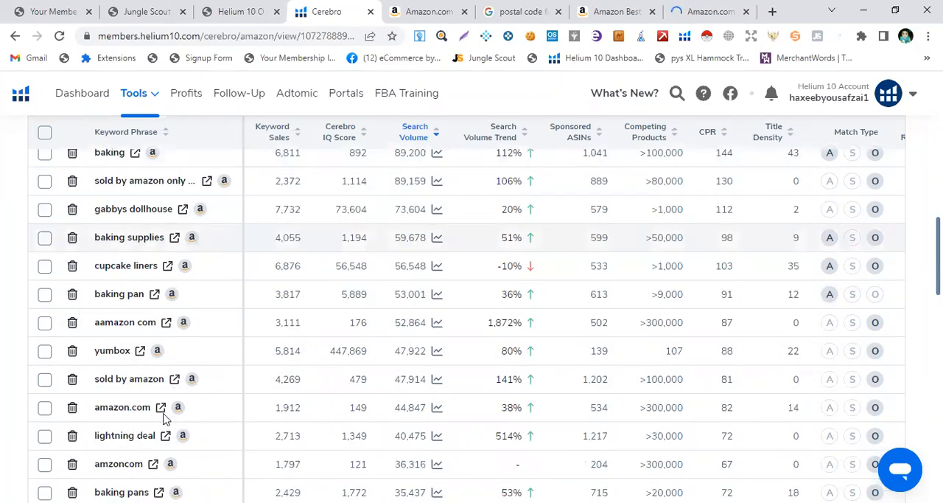
{"action": "scroll", "coordinate": [166, 424], "scroll_direction": "down", "scroll_amount": 1}
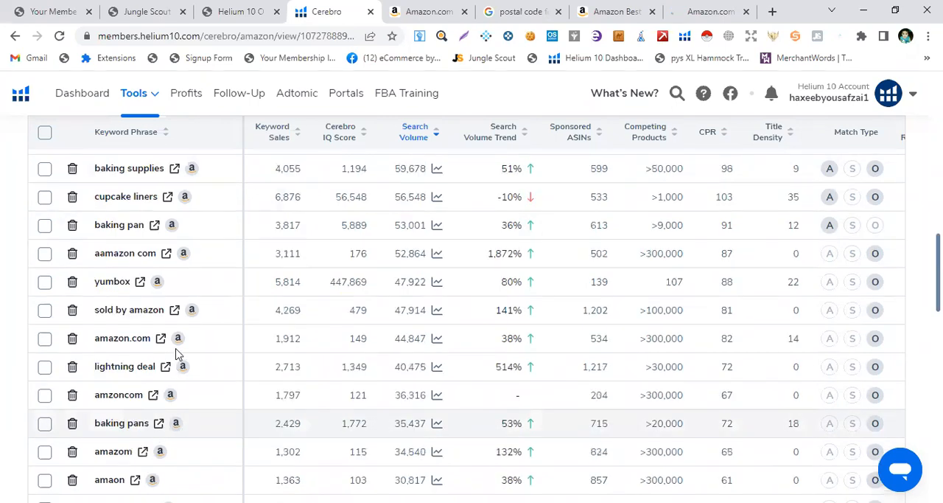
{"action": "scroll", "coordinate": [176, 355], "scroll_direction": "down", "scroll_amount": 2}
{"action": "scroll", "coordinate": [175, 354], "scroll_direction": "down", "scroll_amount": 1}
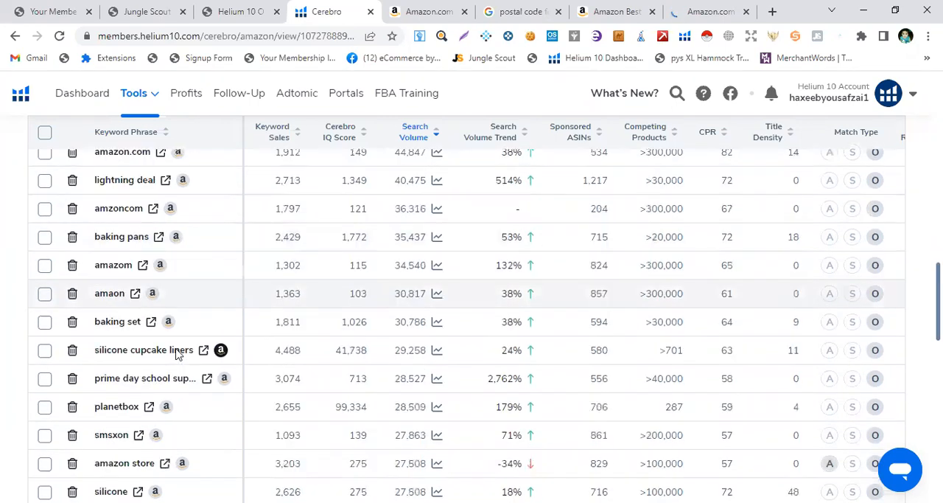
{"action": "scroll", "coordinate": [177, 354], "scroll_direction": "down", "scroll_amount": 1}
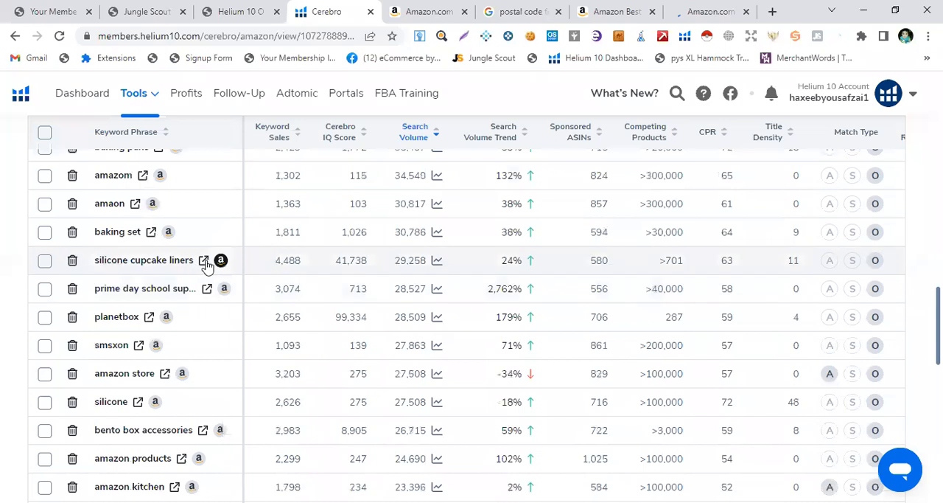
{"action": "left_click", "coordinate": [204, 261]}
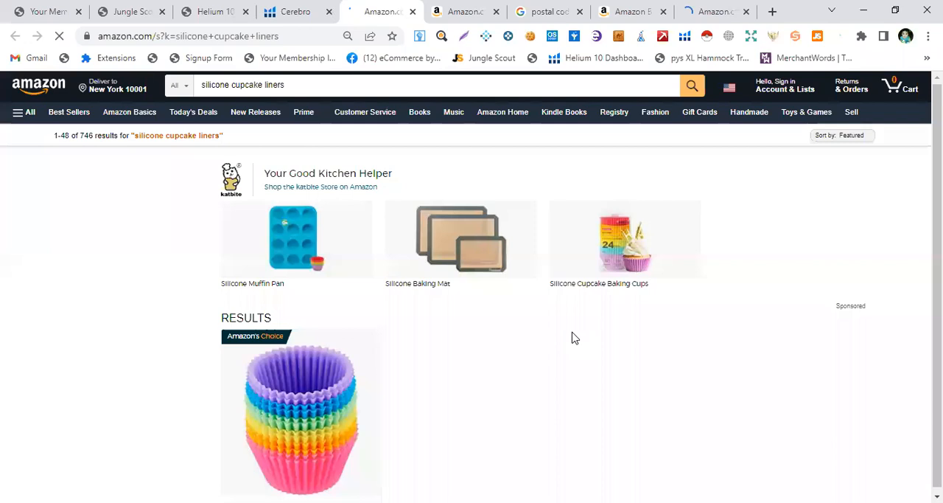
Browse the "silicone cupcake liners" search results on Amazon and return to Cerebro
{"action": "scroll", "coordinate": [573, 336], "scroll_direction": "down", "scroll_amount": 5}
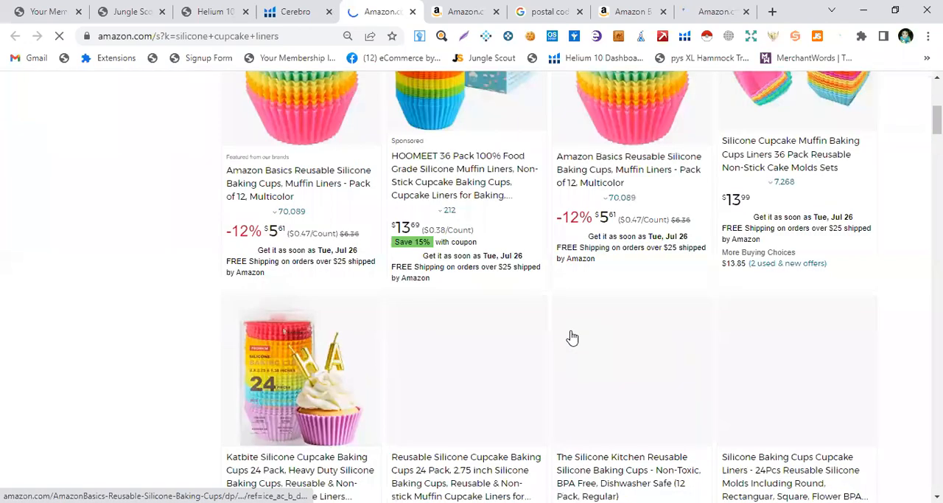
{"action": "scroll", "coordinate": [573, 337], "scroll_direction": "down", "scroll_amount": 7}
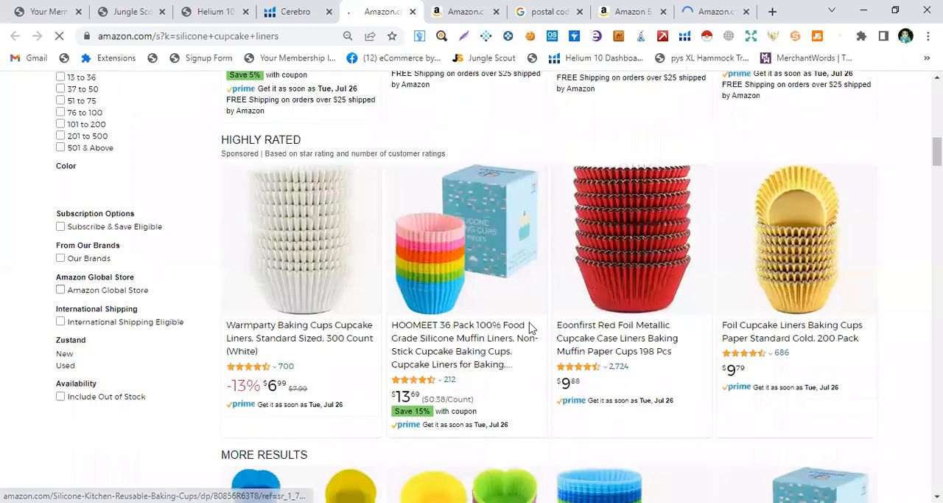
{"action": "scroll", "coordinate": [531, 327], "scroll_direction": "down", "scroll_amount": 3}
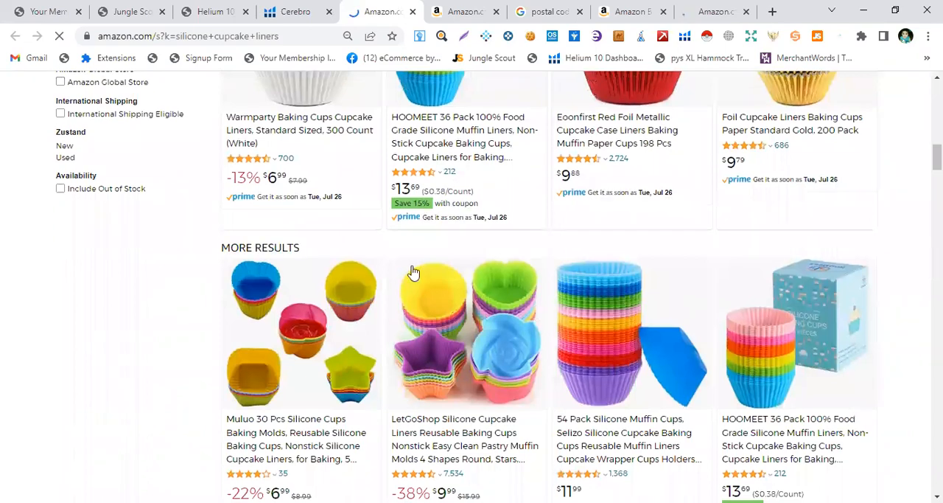
{"action": "scroll", "coordinate": [451, 295], "scroll_direction": "up", "scroll_amount": 4}
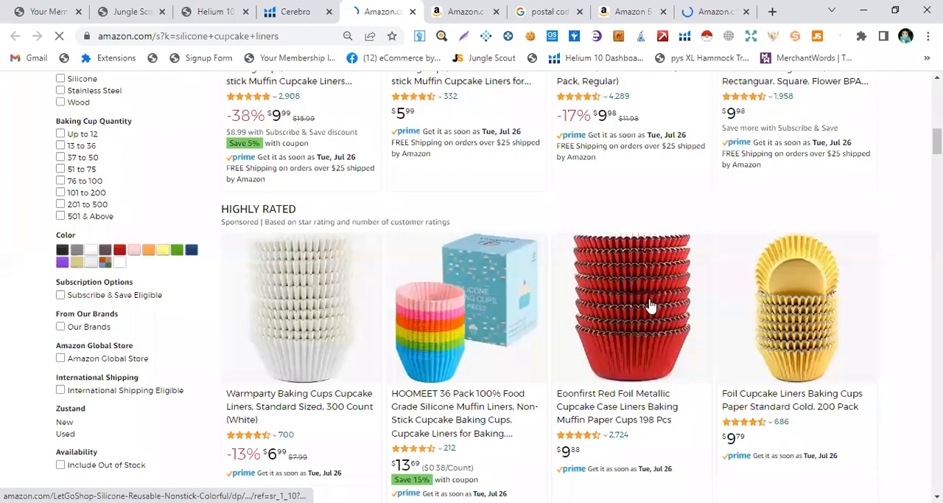
{"action": "scroll", "coordinate": [650, 306], "scroll_direction": "down", "scroll_amount": 3}
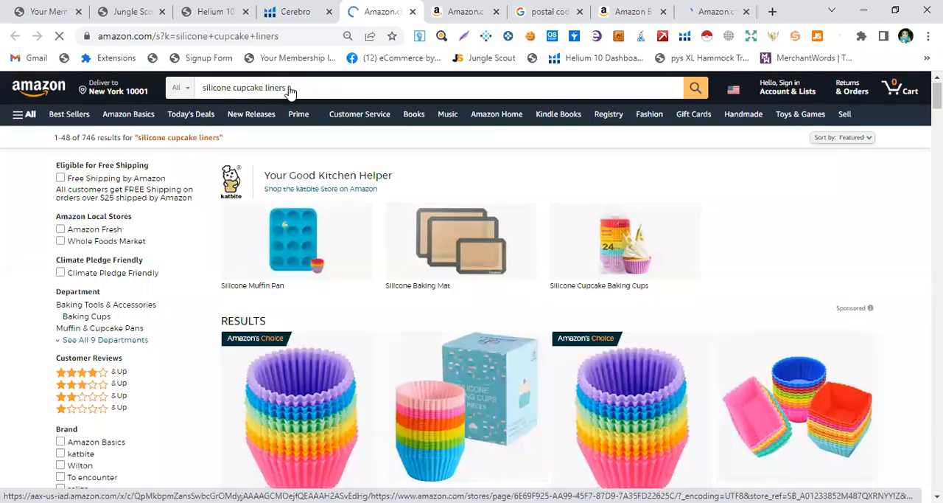
{"action": "left_click", "coordinate": [303, 8]}
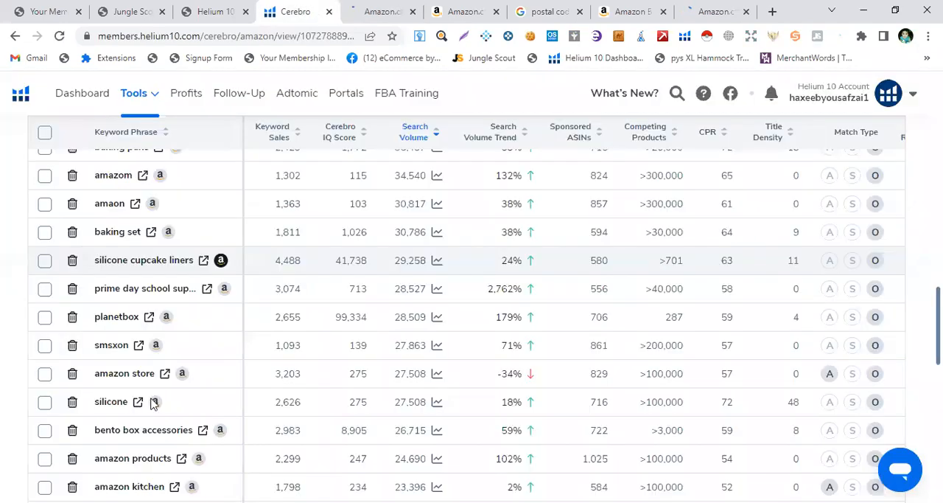
Scroll through the lower-volume keywords and compare them with the "silicone cupcake liners" Amazon results tab
{"action": "scroll", "coordinate": [154, 402], "scroll_direction": "down", "scroll_amount": 2}
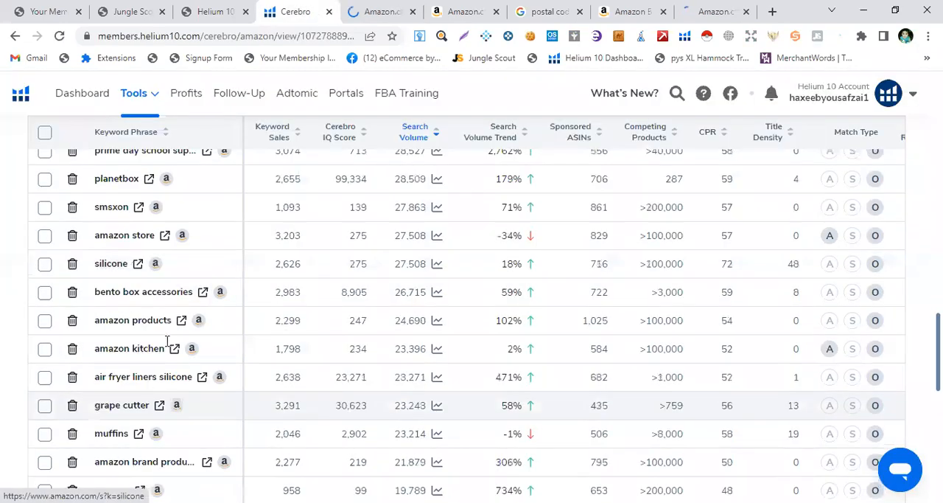
{"action": "scroll", "coordinate": [168, 342], "scroll_direction": "down", "scroll_amount": 2}
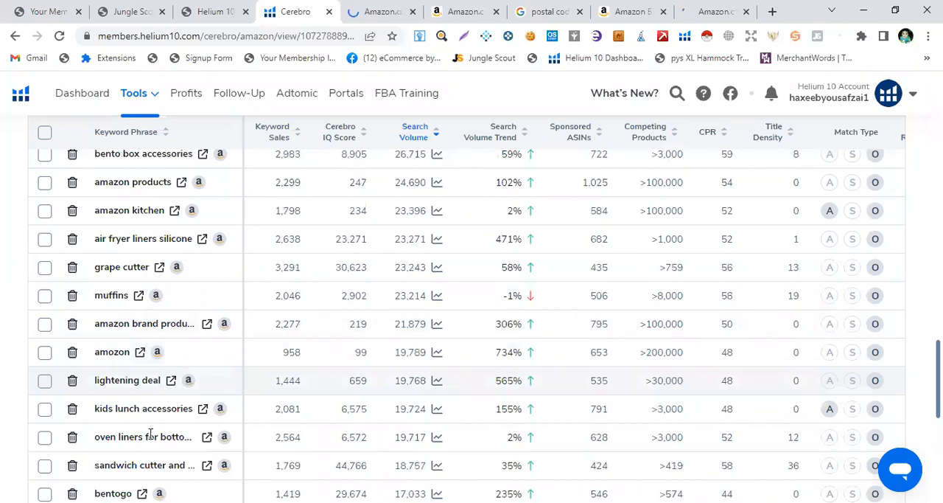
{"action": "scroll", "coordinate": [150, 433], "scroll_direction": "down", "scroll_amount": 2}
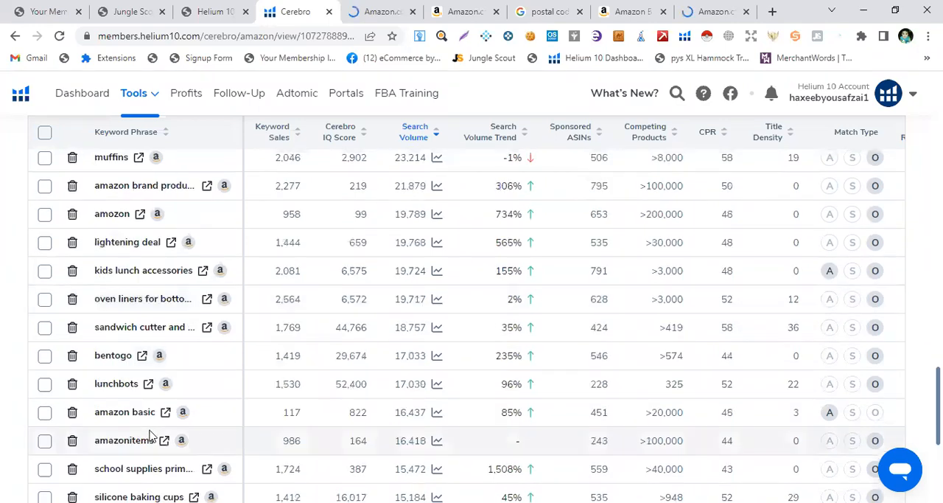
{"action": "scroll", "coordinate": [150, 434], "scroll_direction": "up", "scroll_amount": 2}
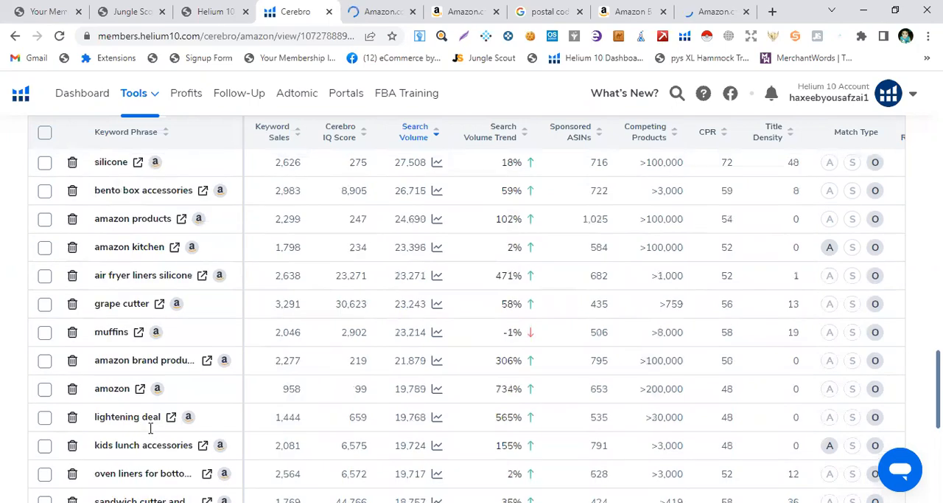
{"action": "scroll", "coordinate": [150, 428], "scroll_direction": "up", "scroll_amount": 3}
{"action": "scroll", "coordinate": [108, 280], "scroll_direction": "up", "scroll_amount": 1}
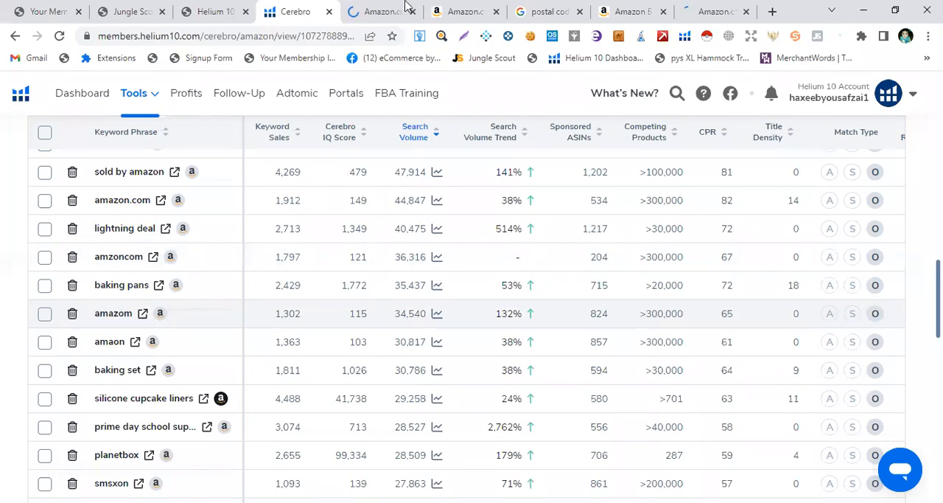
{"action": "key", "text": "ctrl+Tab"}
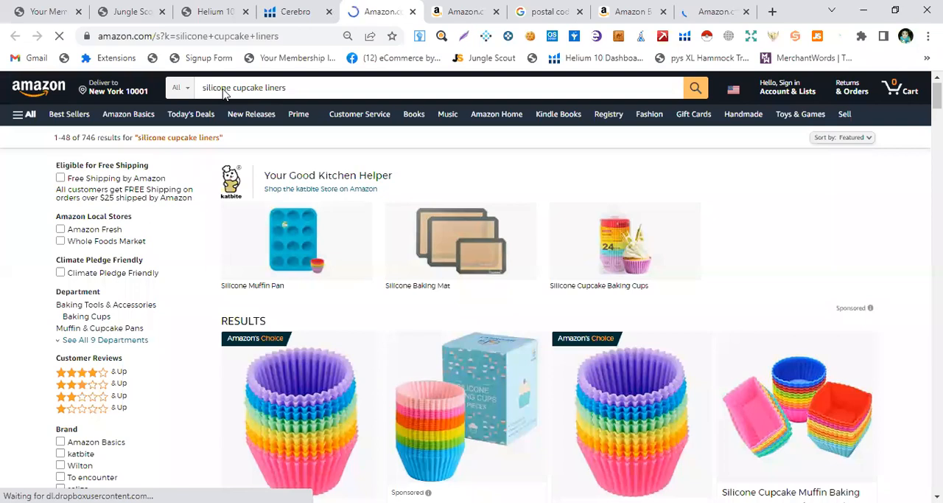
{"action": "scroll", "coordinate": [489, 354], "scroll_direction": "down", "scroll_amount": 4}
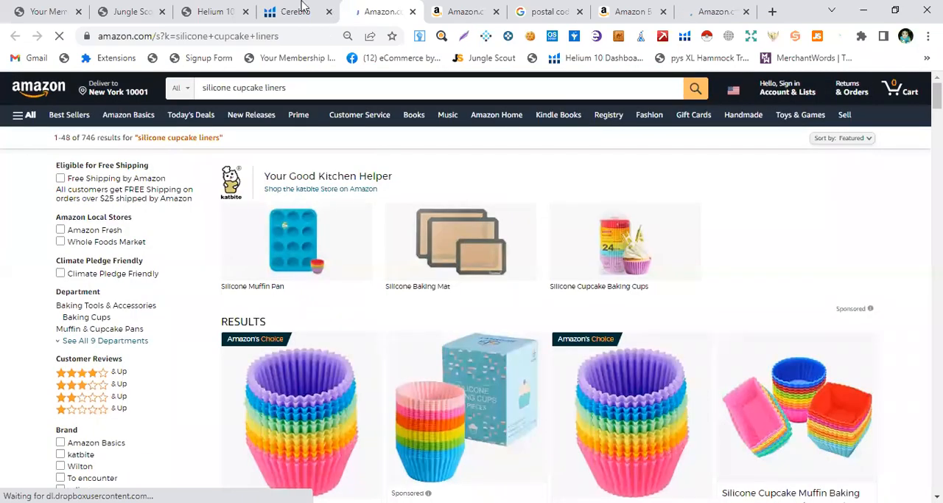
{"action": "key", "text": "ctrl+shift+Tab"}
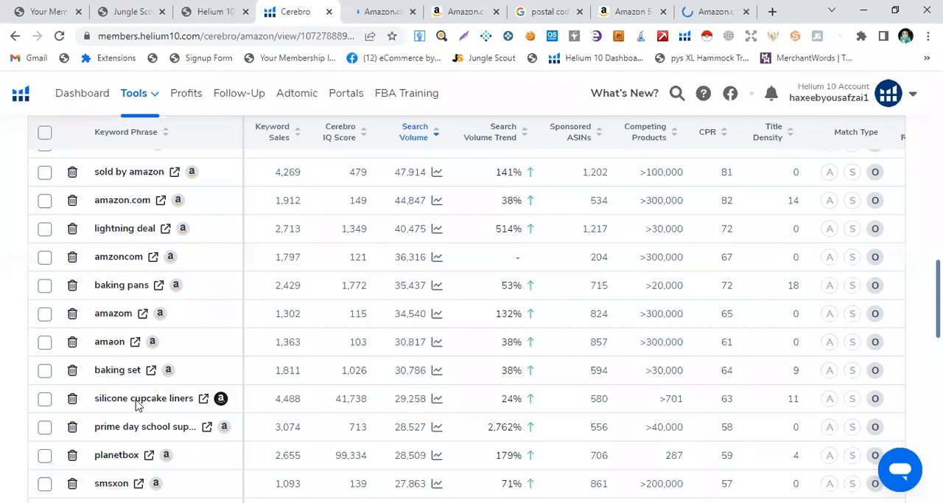
Review the keyword list again, from the top-volume keywords down to the mid-range volumes
{"action": "scroll", "coordinate": [140, 405], "scroll_direction": "up", "scroll_amount": 1}
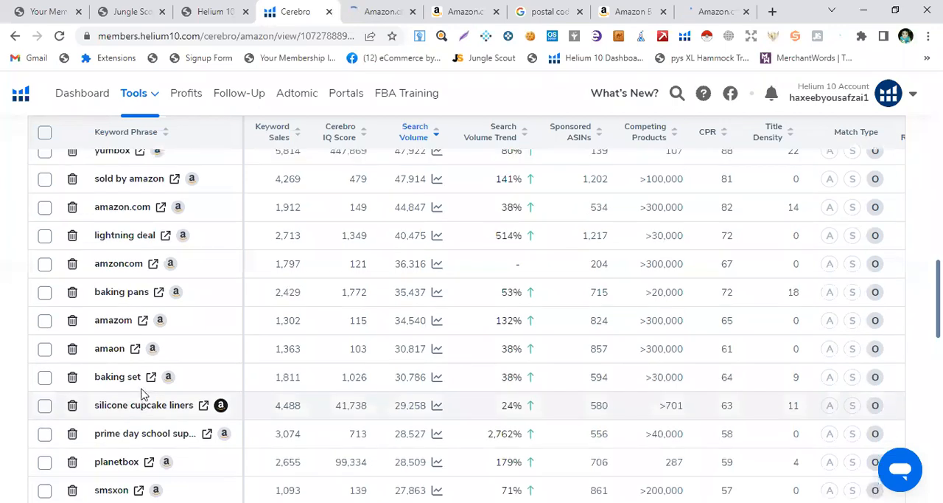
{"action": "scroll", "coordinate": [231, 238], "scroll_direction": "up", "scroll_amount": 1}
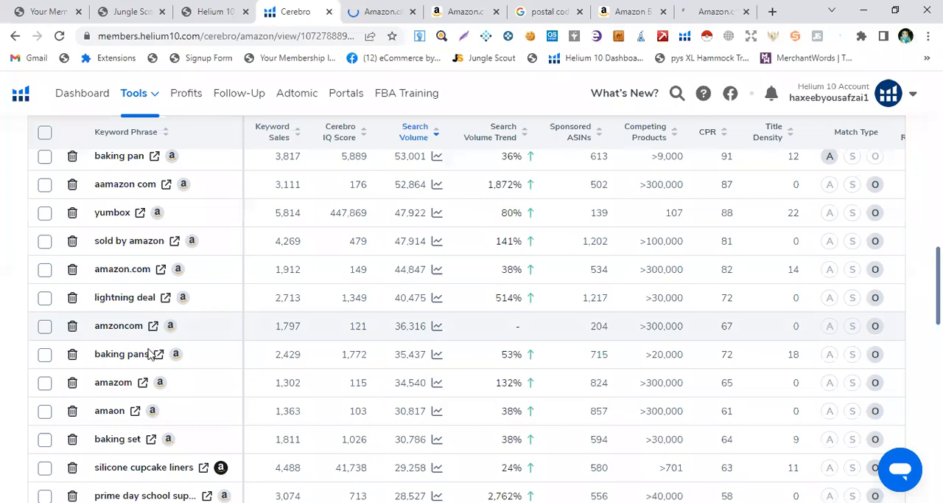
{"action": "scroll", "coordinate": [148, 354], "scroll_direction": "down", "scroll_amount": 5}
{"action": "scroll", "coordinate": [140, 388], "scroll_direction": "down", "scroll_amount": 2}
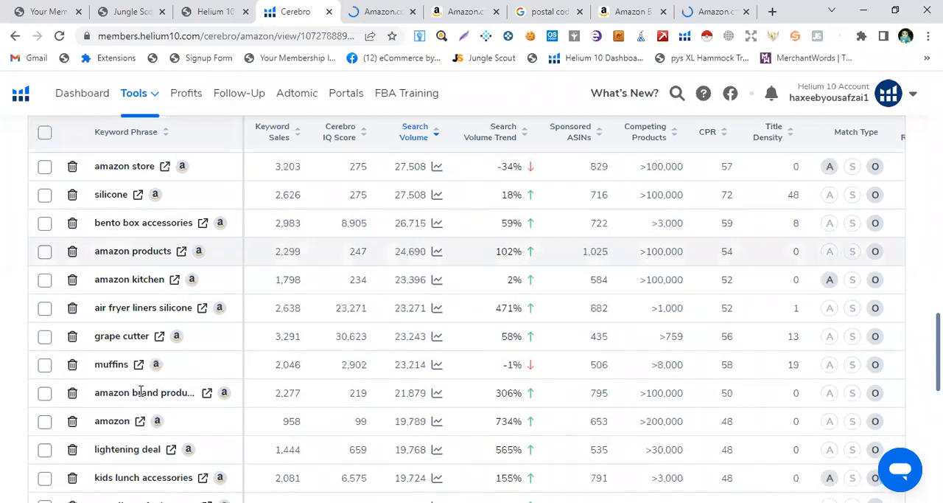
{"action": "scroll", "coordinate": [141, 392], "scroll_direction": "down", "scroll_amount": 3}
{"action": "scroll", "coordinate": [142, 396], "scroll_direction": "down", "scroll_amount": 1}
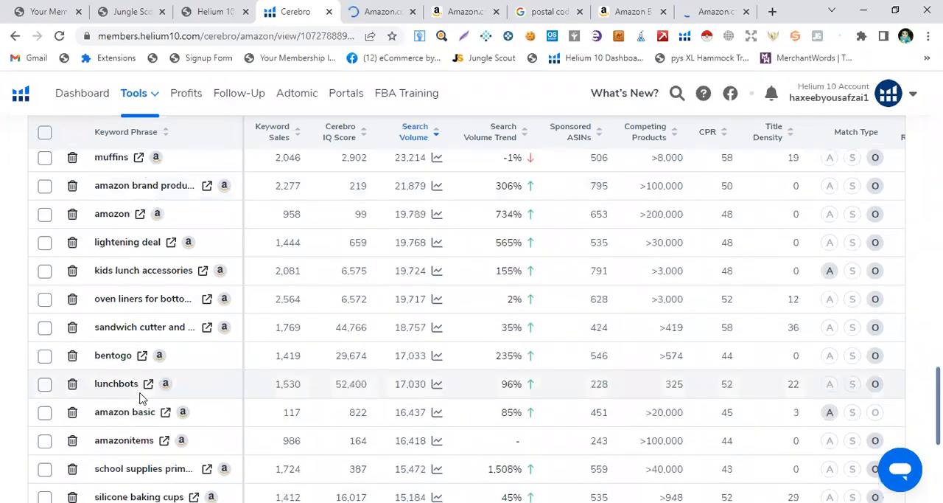
{"action": "scroll", "coordinate": [143, 398], "scroll_direction": "down", "scroll_amount": 2}
{"action": "scroll", "coordinate": [142, 392], "scroll_direction": "up", "scroll_amount": 3}
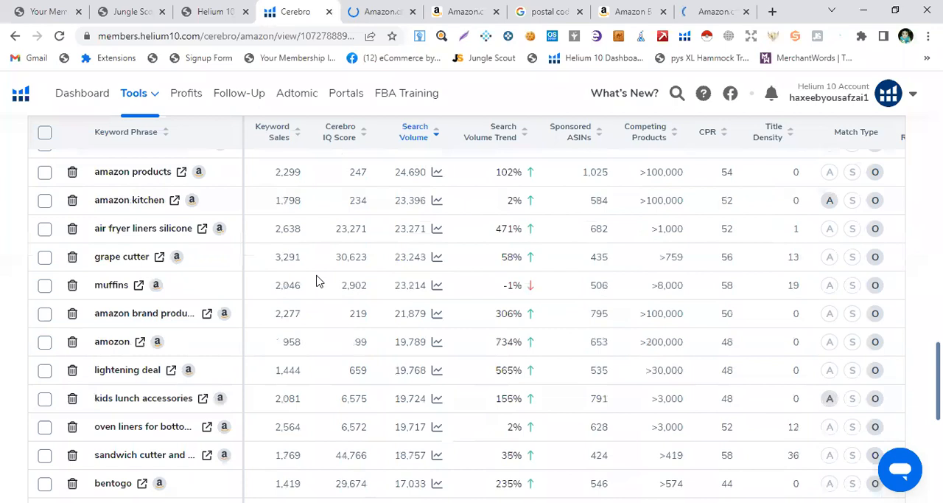
{"action": "scroll", "coordinate": [162, 267], "scroll_direction": "up", "scroll_amount": 5}
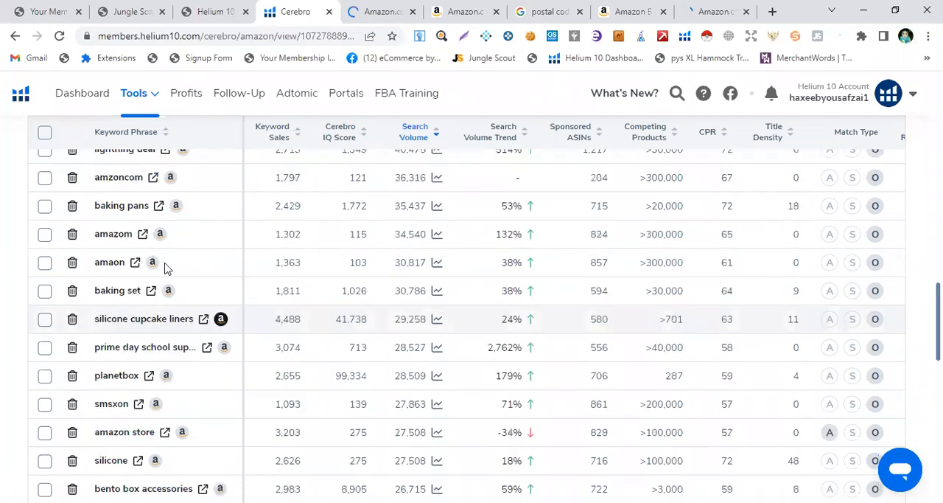
{"action": "scroll", "coordinate": [166, 268], "scroll_direction": "up", "scroll_amount": 5}
Return to the top of the Cerebro page and open the Black Box product research tool
{"action": "scroll", "coordinate": [160, 354], "scroll_direction": "up", "scroll_amount": 5}
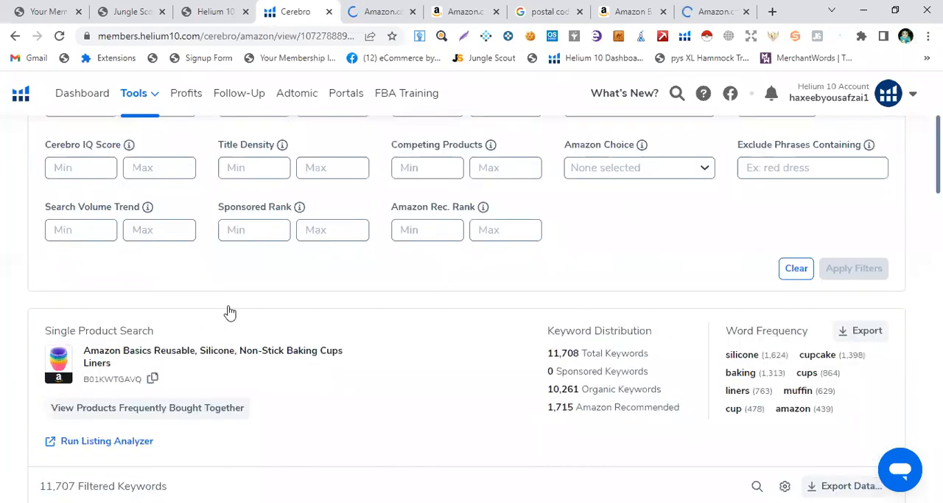
{"action": "scroll", "coordinate": [230, 312], "scroll_direction": "up", "scroll_amount": 3}
{"action": "scroll", "coordinate": [157, 102], "scroll_direction": "up", "scroll_amount": 1}
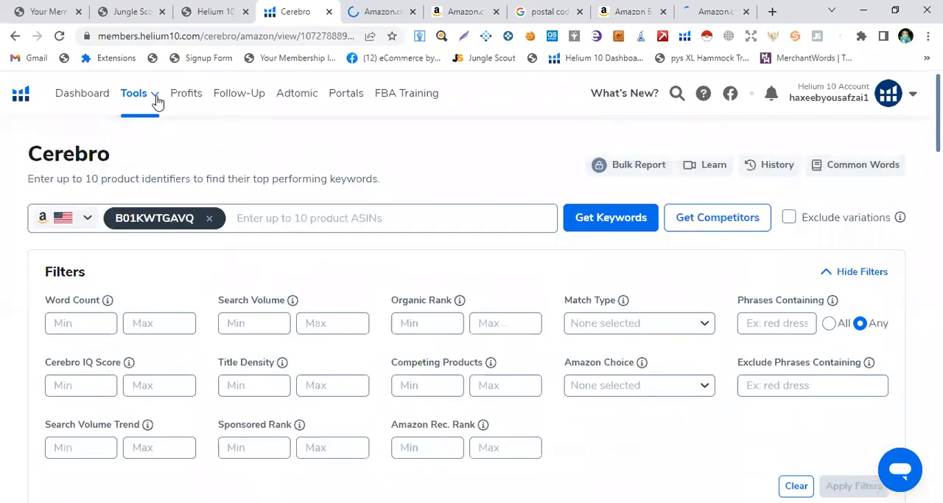
{"action": "left_click", "coordinate": [157, 100]}
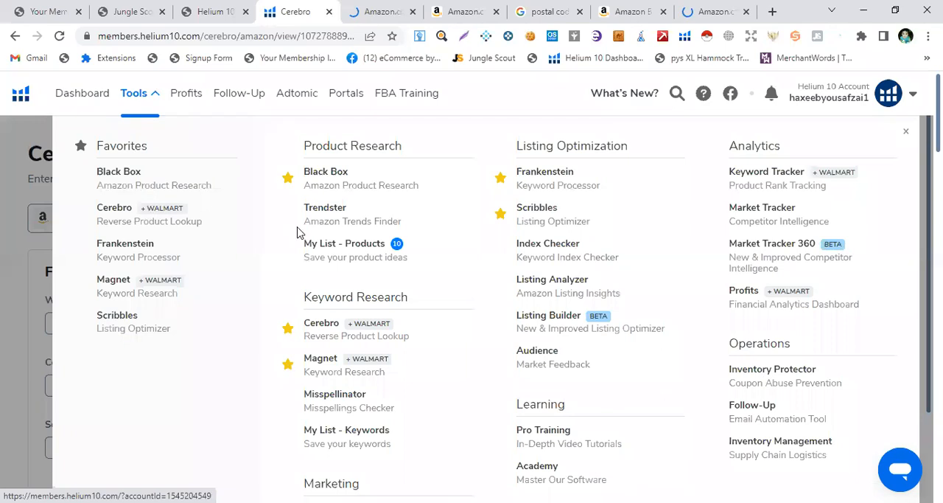
{"action": "left_click", "coordinate": [291, 275]}
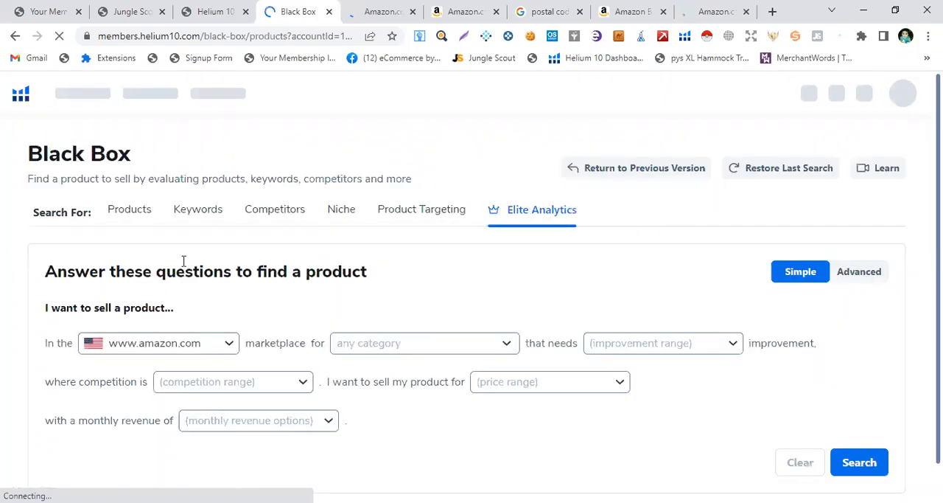
Search Black Box products in the Home & Kitchen, Kitchen & Dining, Office Products, Patio, Lawn & Garden and Pet Supplies categories
{"action": "left_click", "coordinate": [129, 222]}
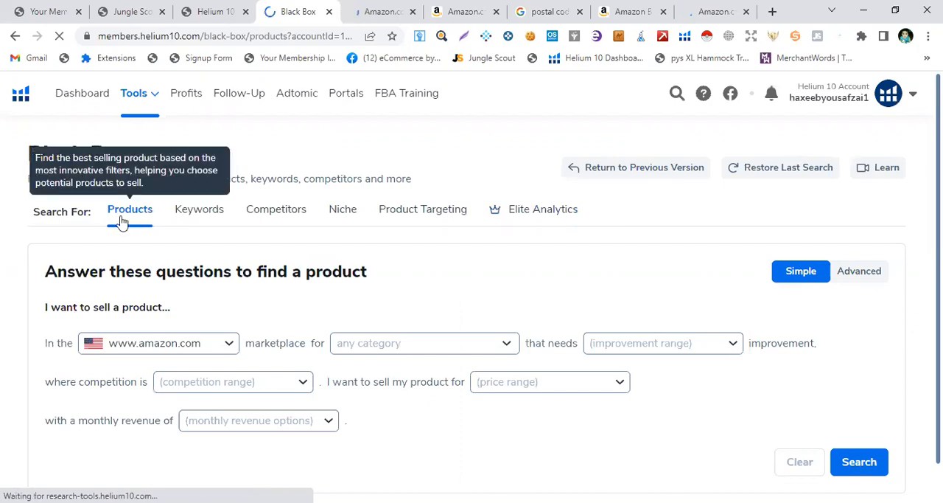
{"action": "scroll", "coordinate": [251, 339], "scroll_direction": "down", "scroll_amount": 1}
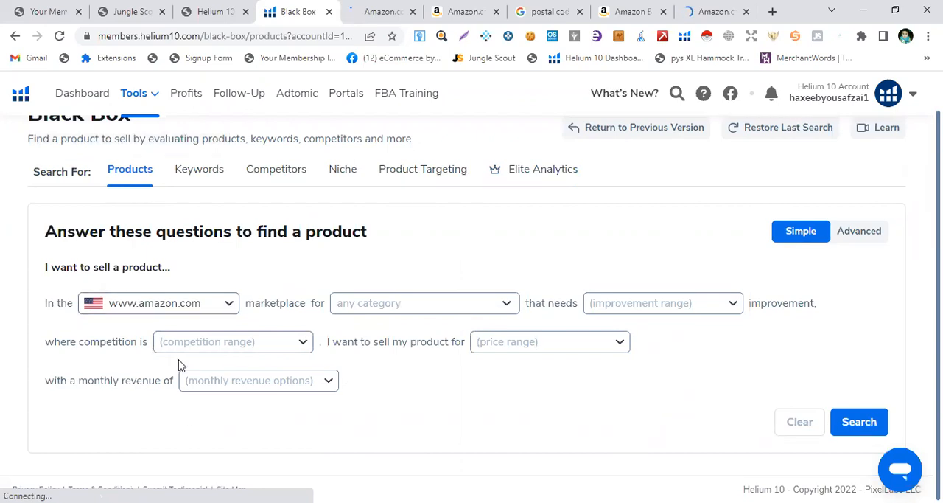
{"action": "left_click", "coordinate": [443, 308]}
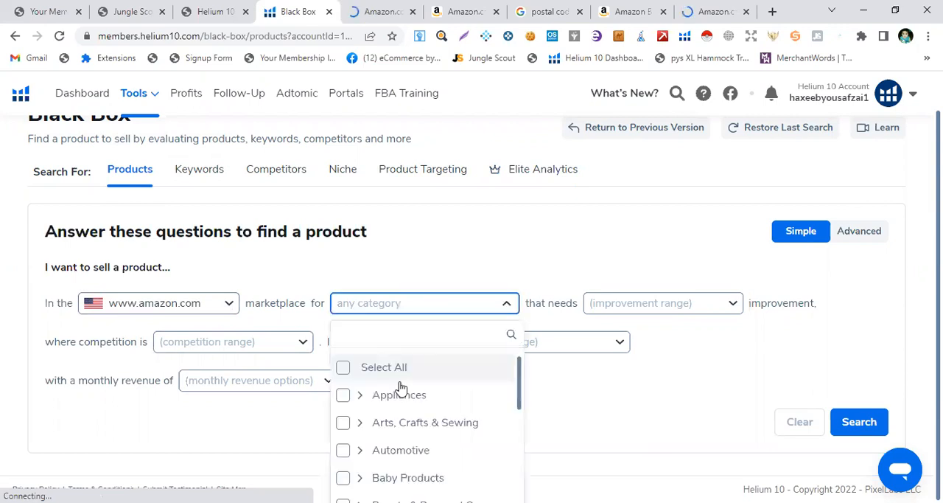
{"action": "scroll", "coordinate": [442, 376], "scroll_direction": "down", "scroll_amount": 3}
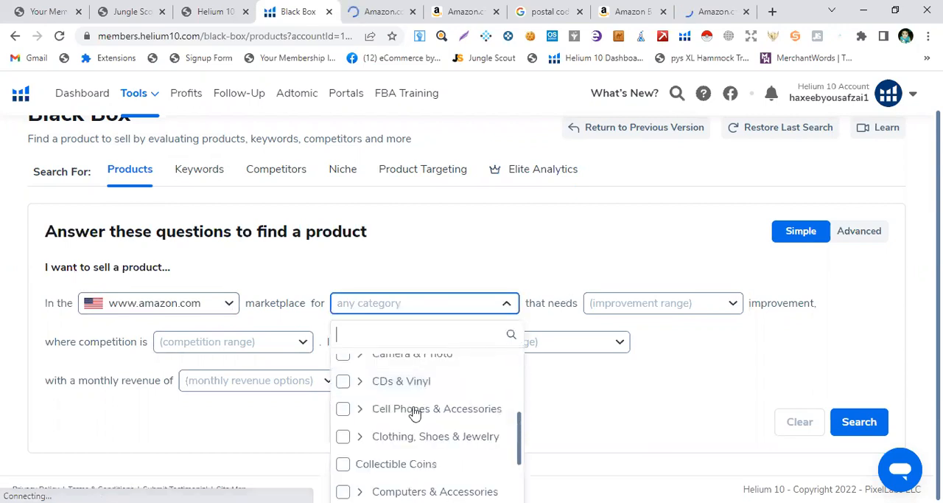
{"action": "scroll", "coordinate": [398, 418], "scroll_direction": "down", "scroll_amount": 2}
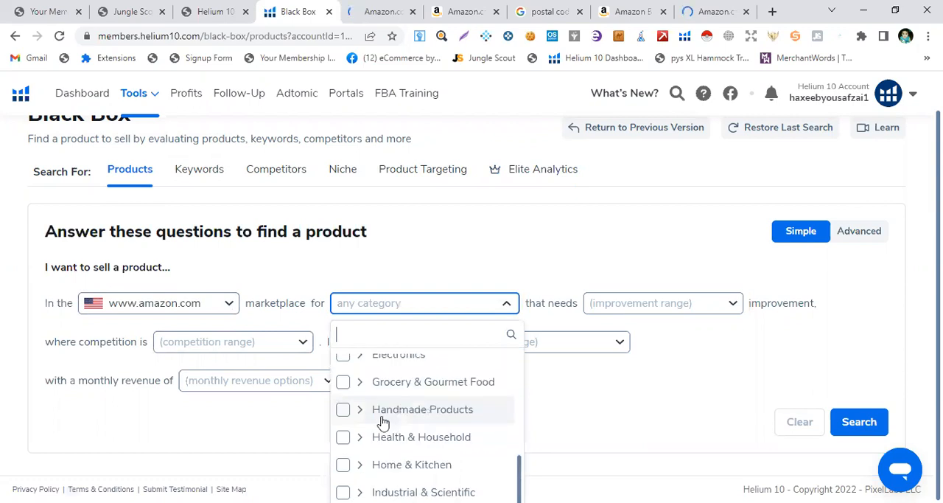
{"action": "scroll", "coordinate": [383, 422], "scroll_direction": "down", "scroll_amount": 1}
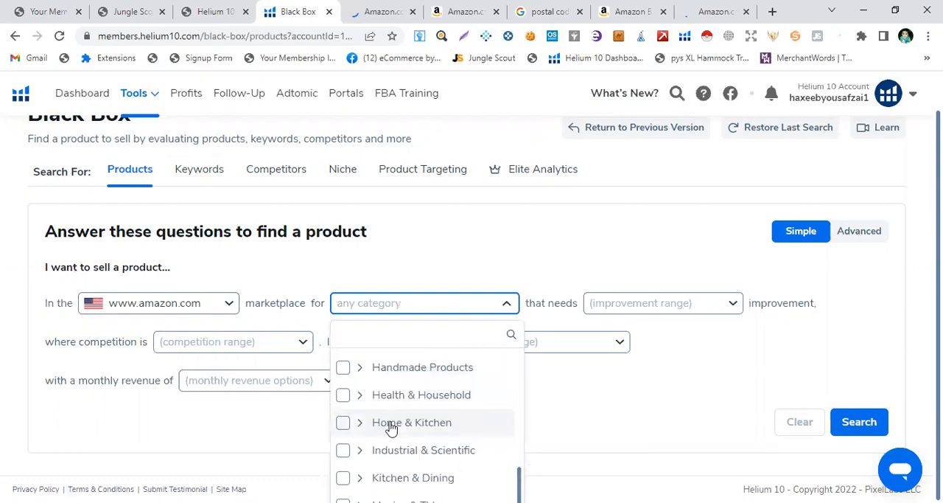
{"action": "left_click", "coordinate": [390, 428]}
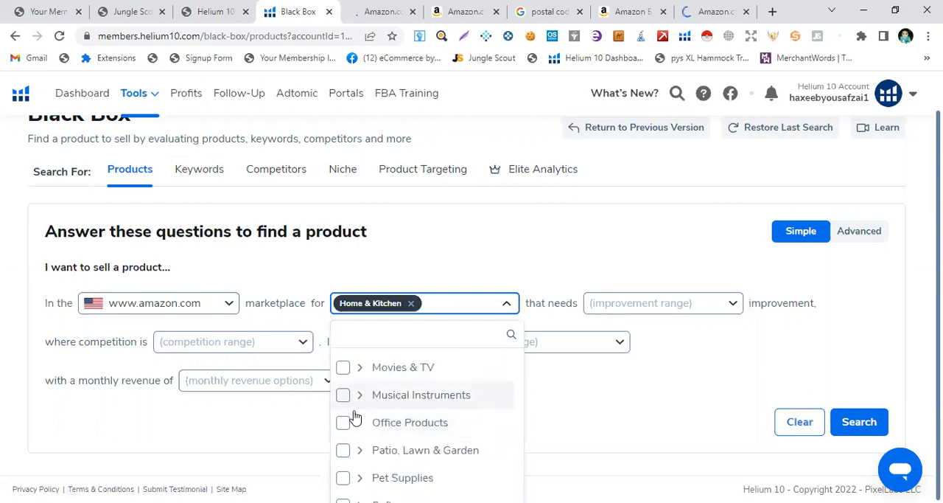
{"action": "scroll", "coordinate": [354, 417], "scroll_direction": "up", "scroll_amount": 2}
{"action": "left_click", "coordinate": [393, 411]}
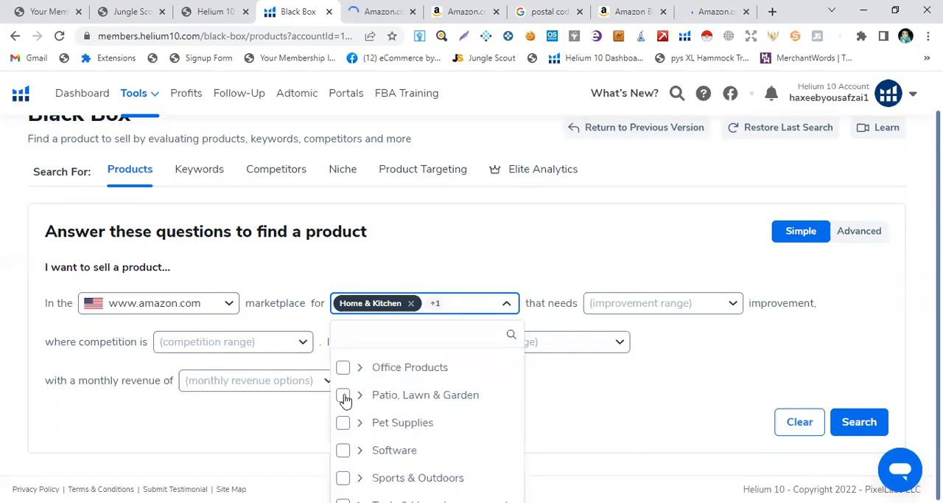
{"action": "left_click", "coordinate": [361, 389]}
{"action": "left_click", "coordinate": [375, 382]}
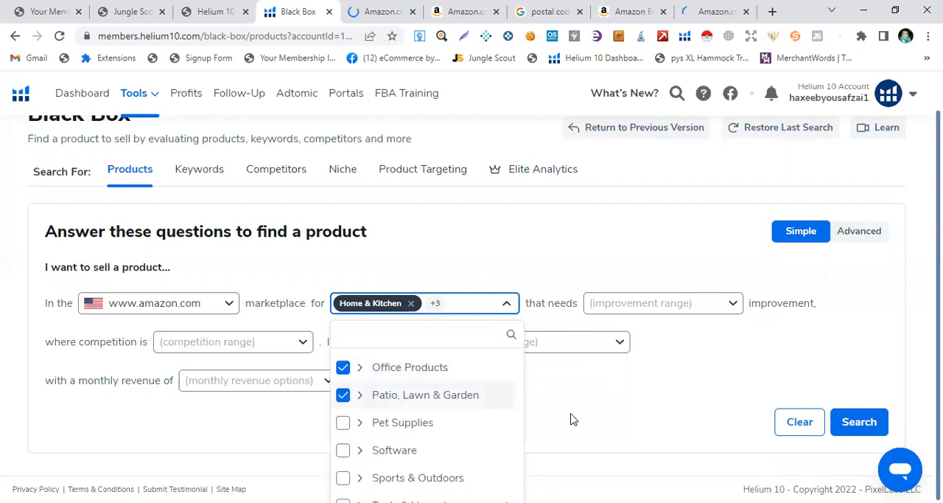
{"action": "left_click", "coordinate": [863, 428]}
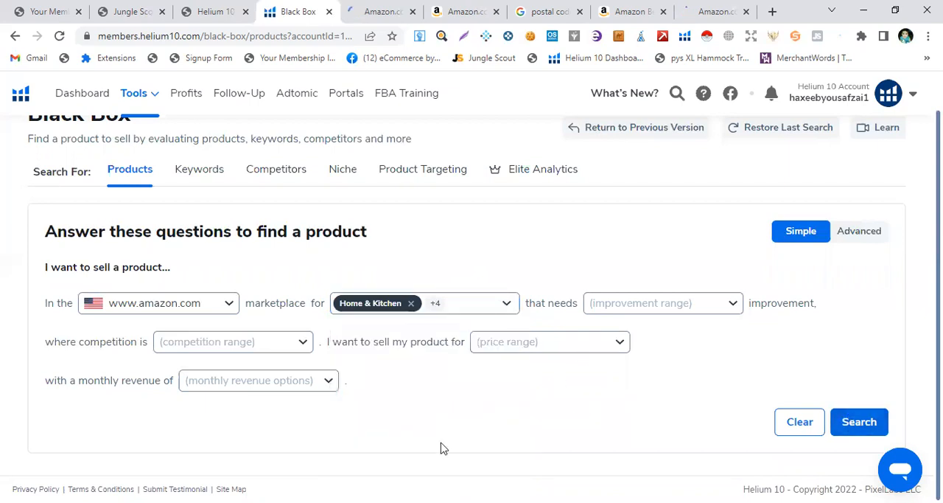
{"action": "left_click", "coordinate": [855, 424]}
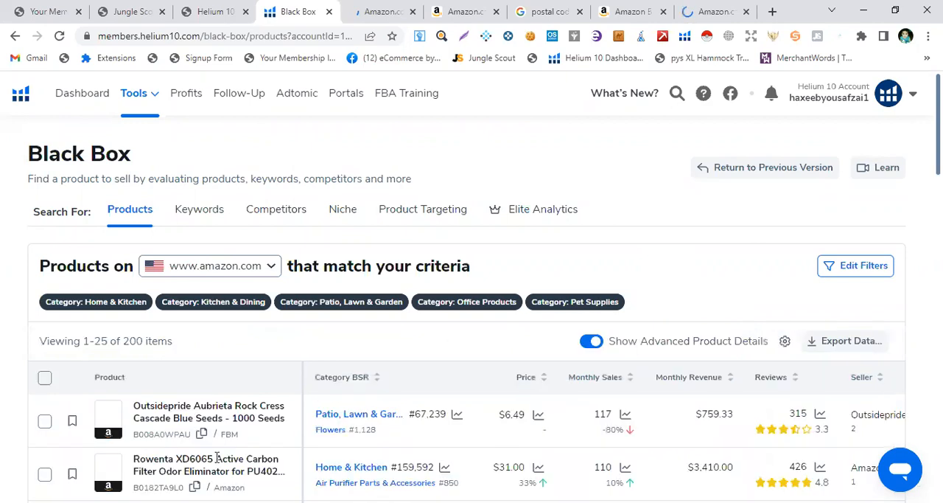
Open the result filters and set the minimum review rating to 4
{"action": "left_click", "coordinate": [863, 273]}
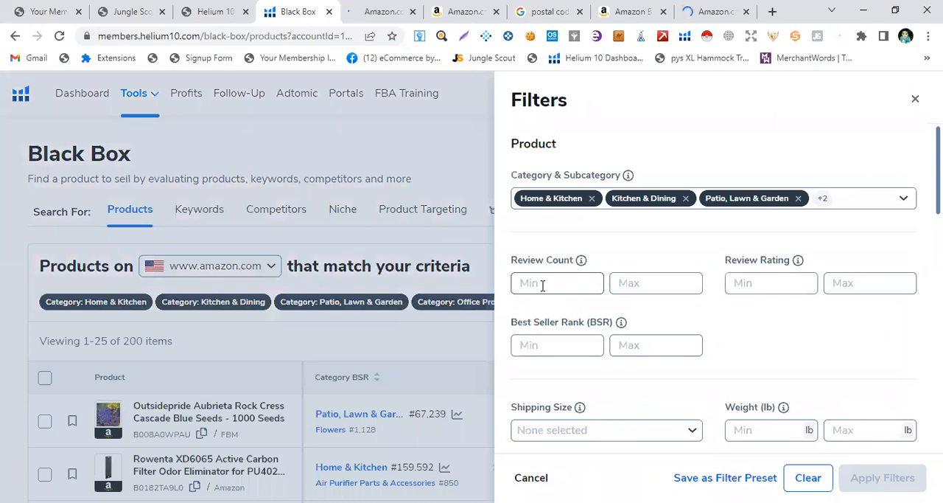
{"action": "left_click", "coordinate": [776, 286]}
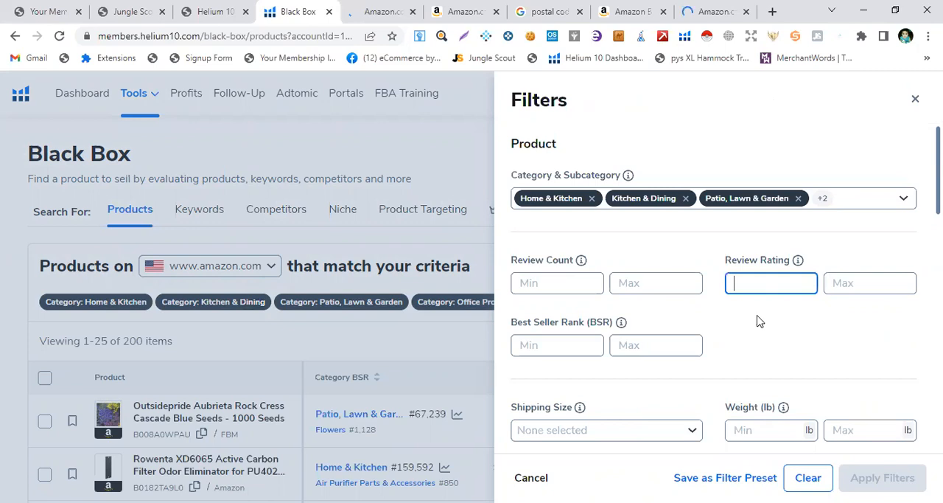
{"action": "type", "text": "4"}
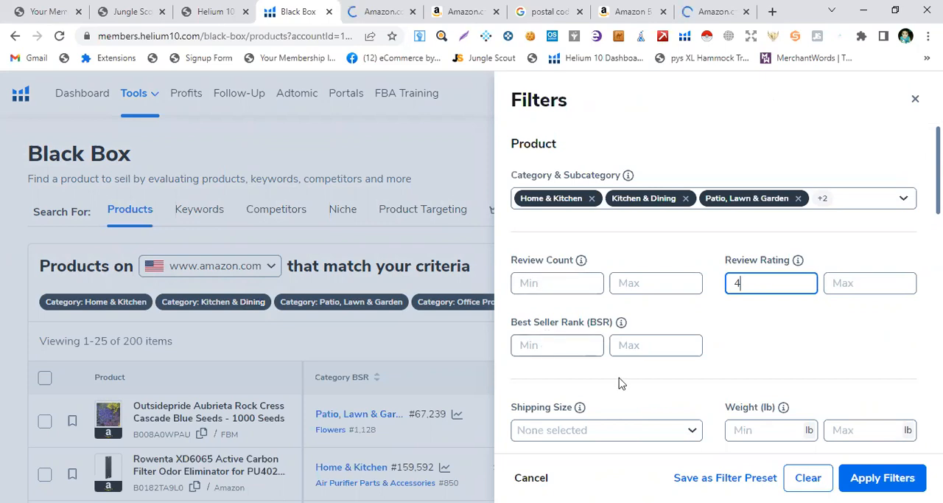
Set the fulfillment filter to include both FBA and FBM
{"action": "scroll", "coordinate": [619, 383], "scroll_direction": "down", "scroll_amount": 1}
{"action": "scroll", "coordinate": [634, 361], "scroll_direction": "down", "scroll_amount": 3}
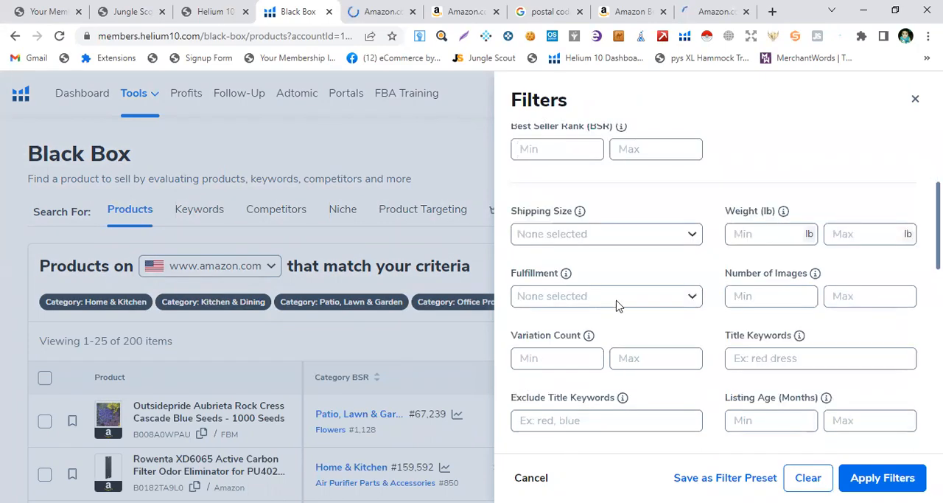
{"action": "scroll", "coordinate": [589, 324], "scroll_direction": "down", "scroll_amount": 1}
{"action": "left_click", "coordinate": [549, 286]}
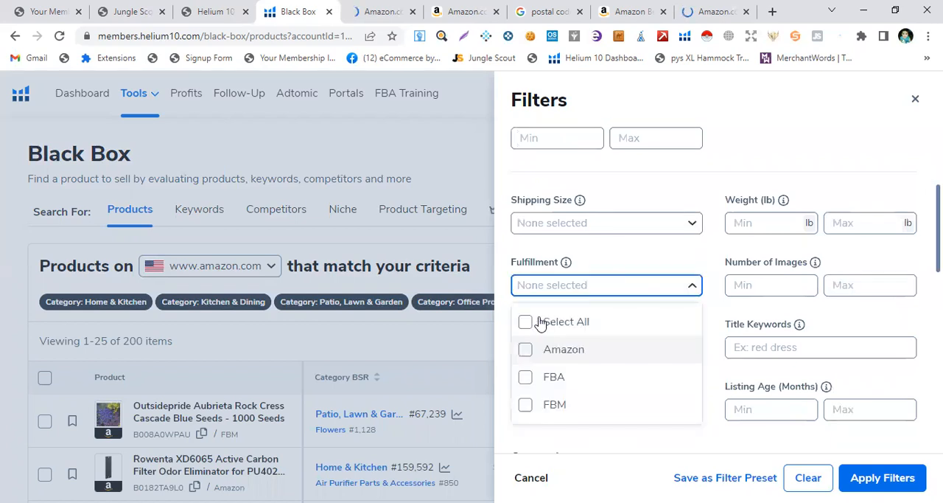
{"action": "left_click", "coordinate": [527, 388]}
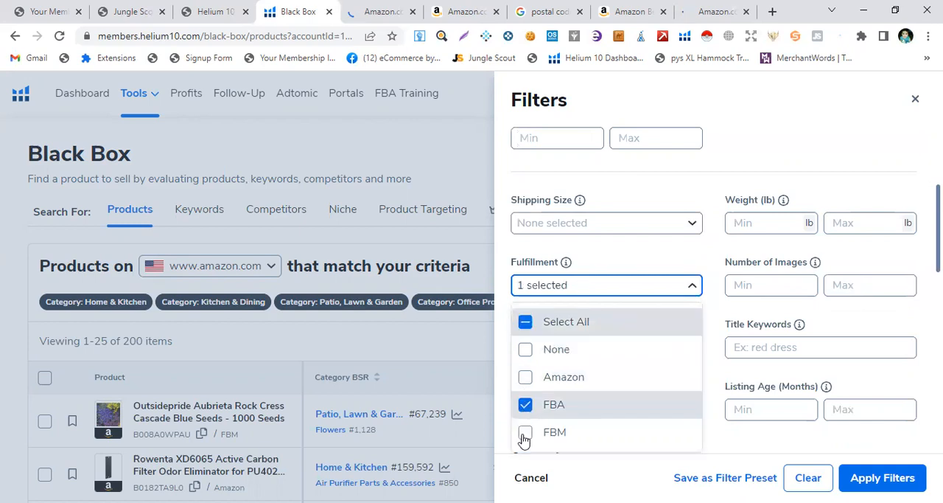
{"action": "left_click", "coordinate": [525, 435]}
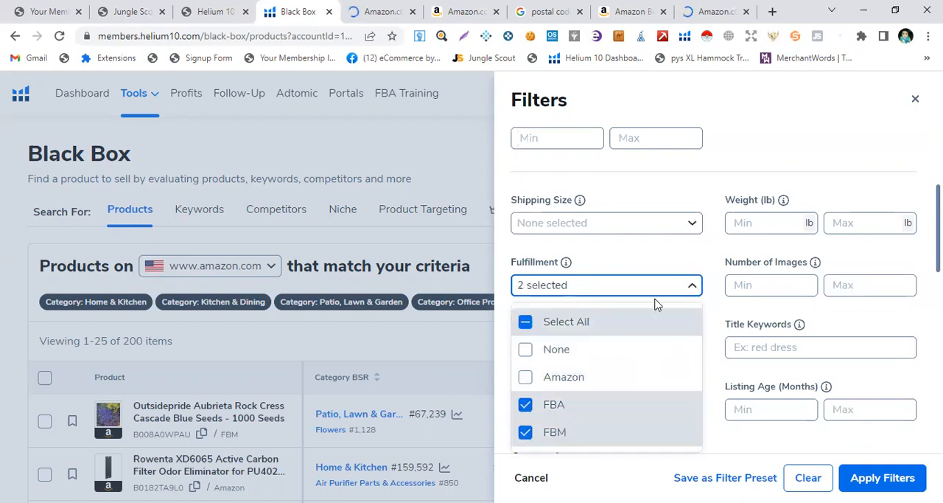
{"action": "left_click", "coordinate": [704, 275]}
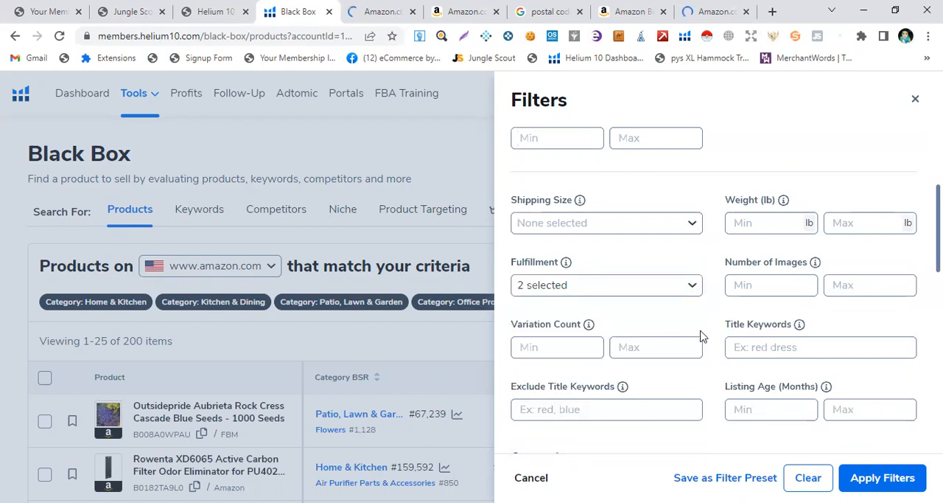
Set the maximum review count to 1000
{"action": "scroll", "coordinate": [686, 327], "scroll_direction": "up", "scroll_amount": 3}
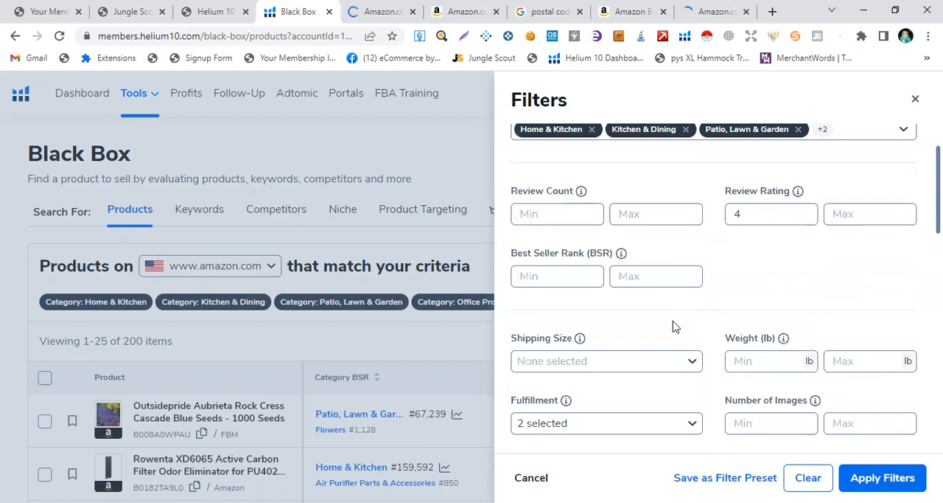
{"action": "left_click", "coordinate": [650, 288]}
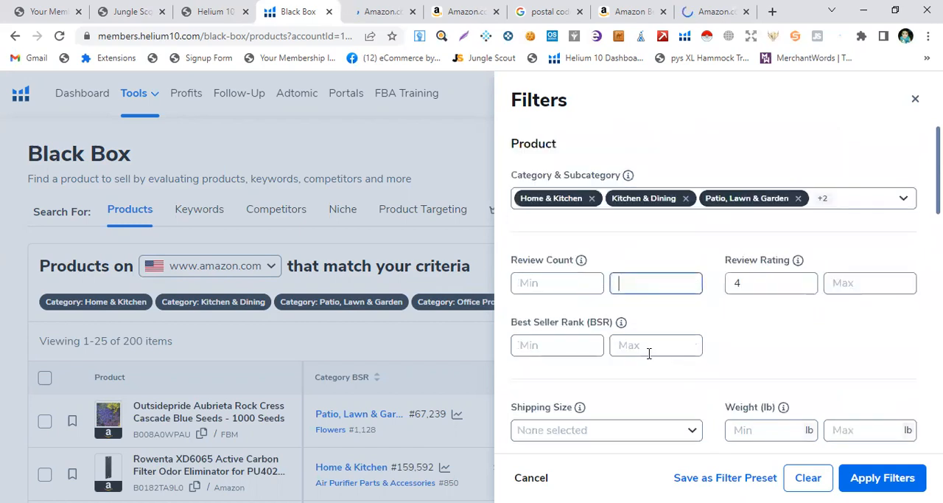
{"action": "type", "text": "1000"}
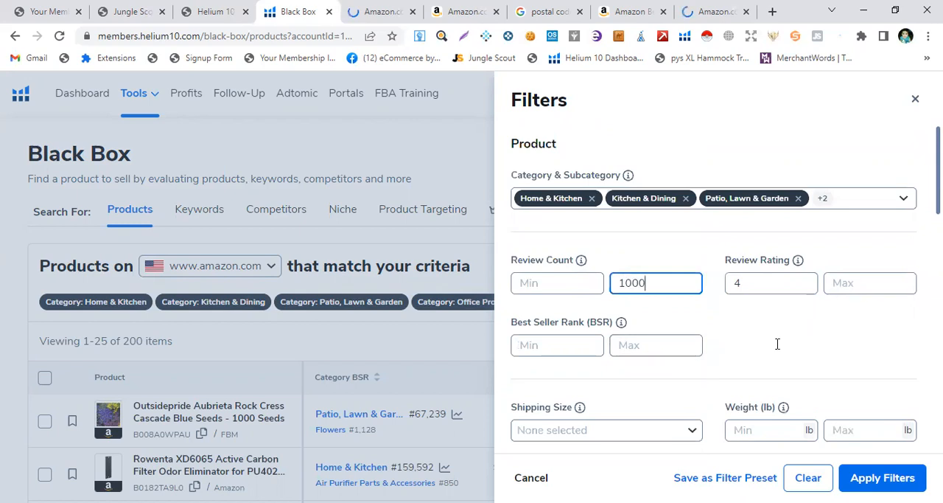
Set the maximum product weight to 2.5 lb
{"action": "scroll", "coordinate": [777, 344], "scroll_direction": "down", "scroll_amount": 2}
{"action": "scroll", "coordinate": [774, 181], "scroll_direction": "down", "scroll_amount": 2}
{"action": "left_click", "coordinate": [743, 153]}
{"action": "key", "text": "Tab"}
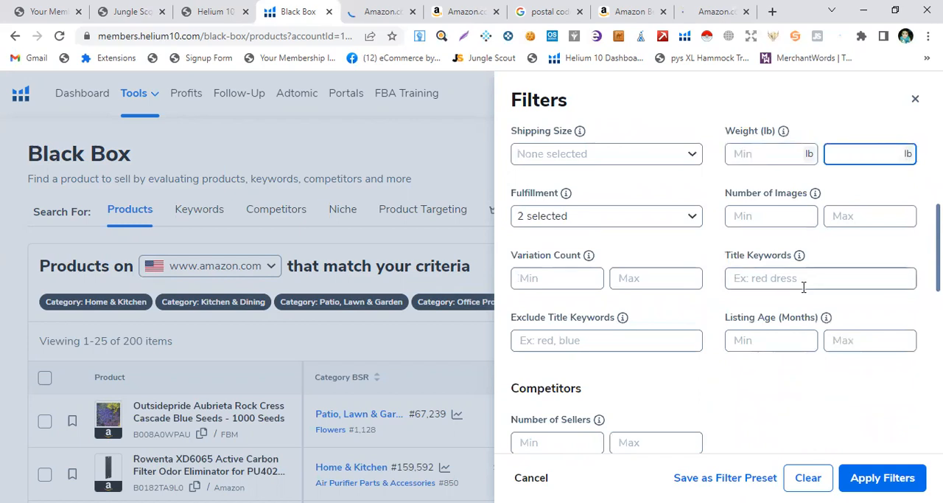
{"action": "type", "text": "2.5"}
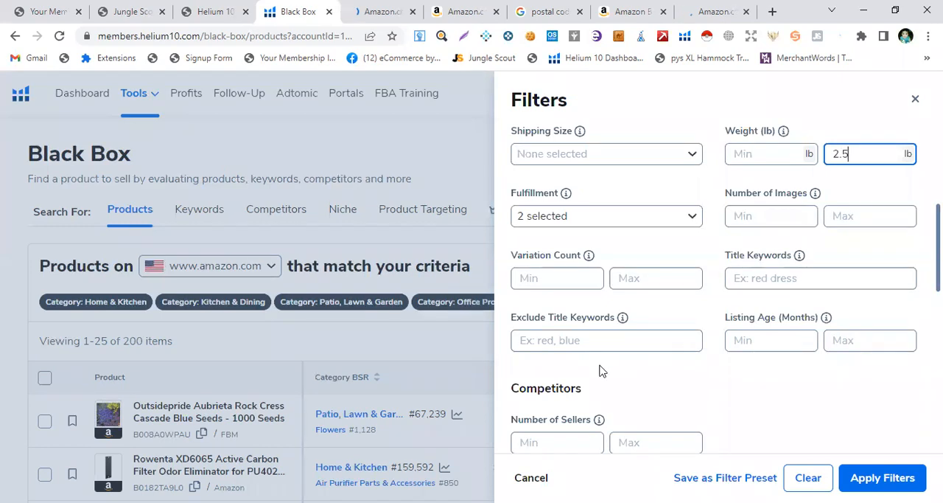
Set the price range filter to a minimum of $10 and a maximum of $50
{"action": "scroll", "coordinate": [602, 368], "scroll_direction": "down", "scroll_amount": 2}
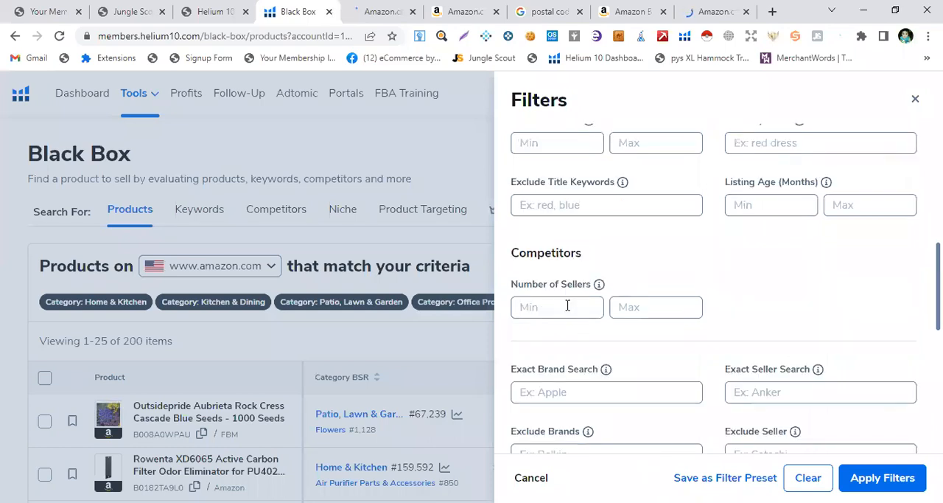
{"action": "scroll", "coordinate": [582, 324], "scroll_direction": "down", "scroll_amount": 1}
{"action": "scroll", "coordinate": [615, 367], "scroll_direction": "down", "scroll_amount": 1}
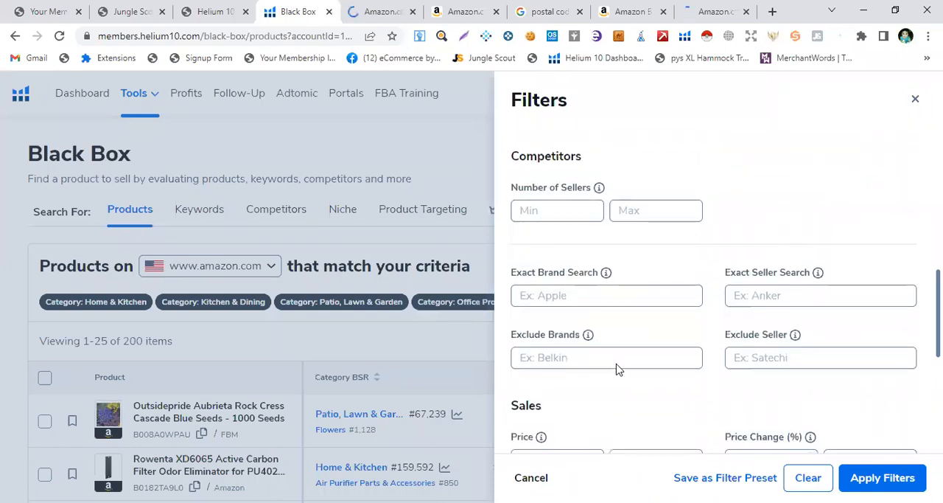
{"action": "scroll", "coordinate": [618, 368], "scroll_direction": "down", "scroll_amount": 2}
{"action": "left_click", "coordinate": [549, 279]}
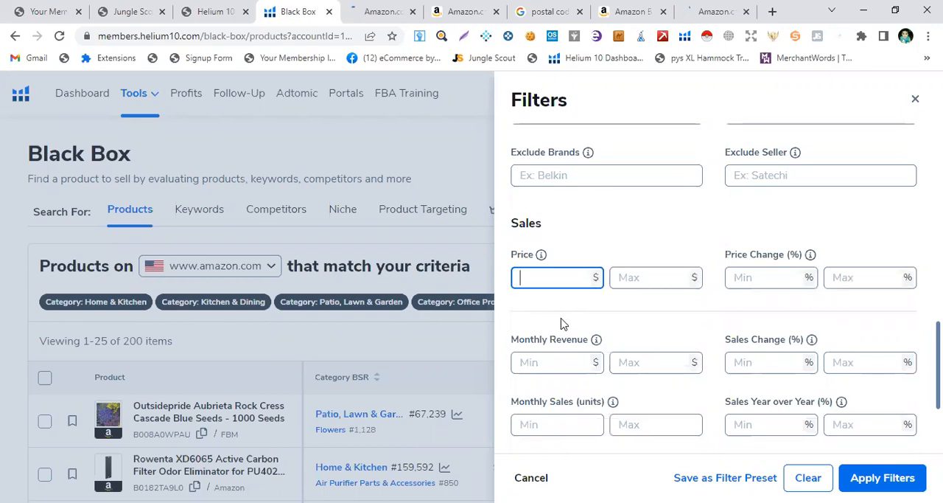
{"action": "type", "text": "10"}
{"action": "key", "text": "Tab"}
{"action": "type", "text": "50"}
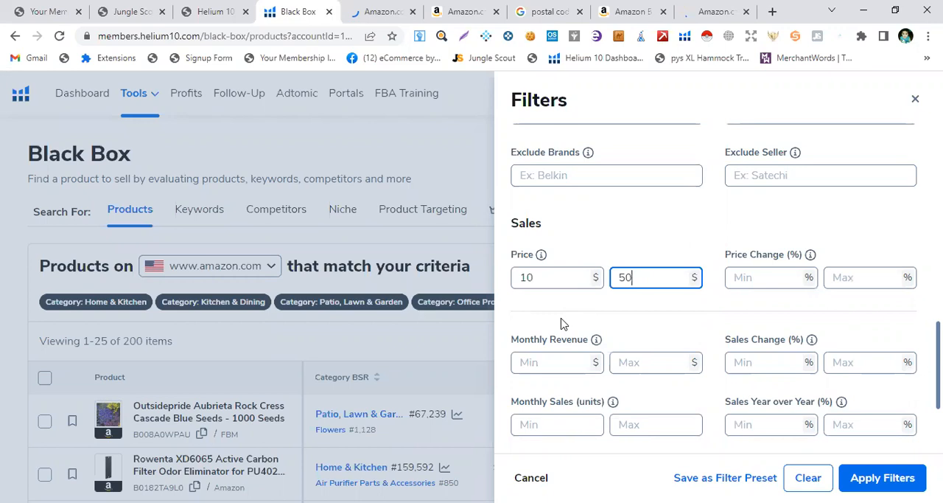
Set the minimum monthly revenue filter to $7000
{"action": "left_click", "coordinate": [534, 367]}
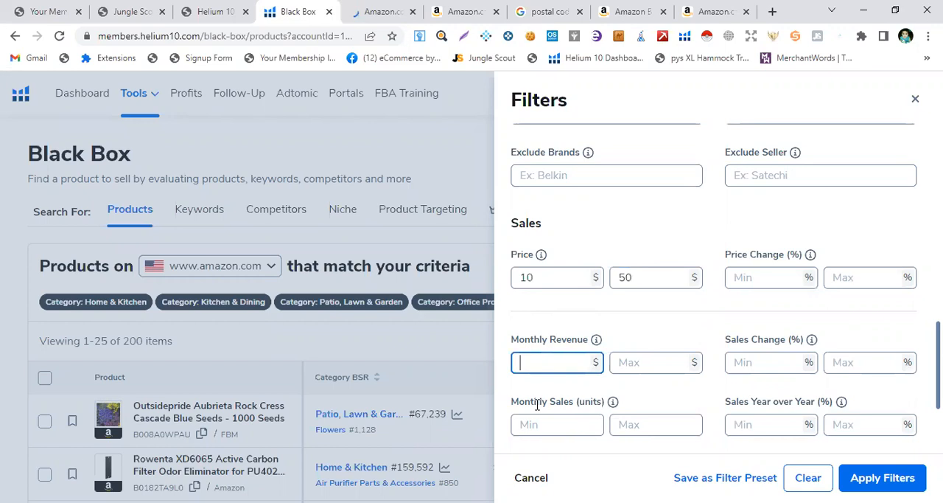
{"action": "type", "text": "10"}
{"action": "type", "text": "0000"}
{"action": "key", "text": "BackSpace"}
{"action": "key", "text": "BackSpace"}
{"action": "key", "text": "BackSpace"}
{"action": "key", "text": "BackSpace"}
{"action": "key", "text": "BackSpace"}
{"action": "key", "text": "BackSpace"}
{"action": "type", "text": "70000"}
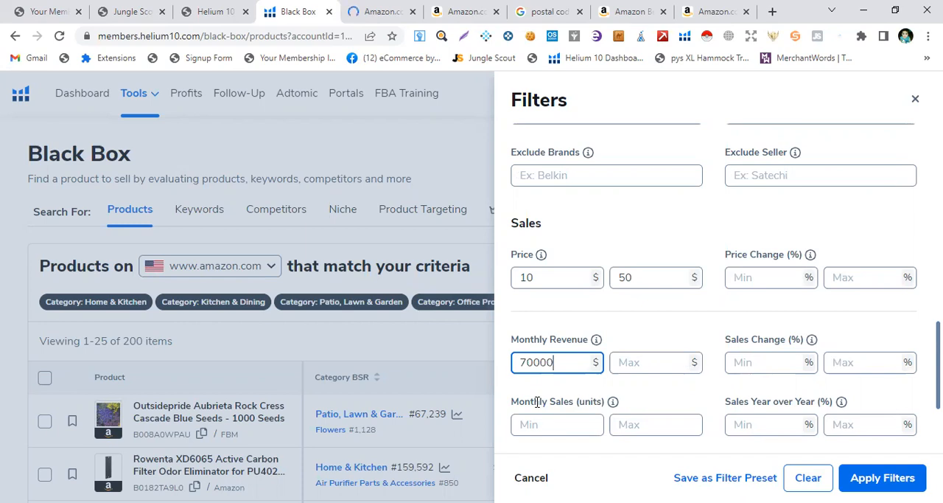
{"action": "key", "text": "BackSpace"}
Clear the maximum review count filter
{"action": "scroll", "coordinate": [711, 434], "scroll_direction": "down", "scroll_amount": 2}
{"action": "scroll", "coordinate": [633, 401], "scroll_direction": "down", "scroll_amount": 1}
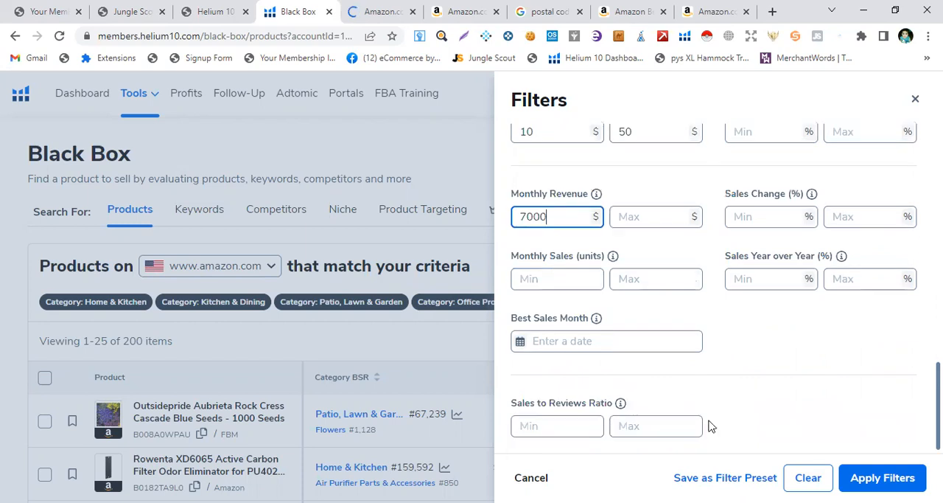
{"action": "scroll", "coordinate": [681, 419], "scroll_direction": "up", "scroll_amount": 10}
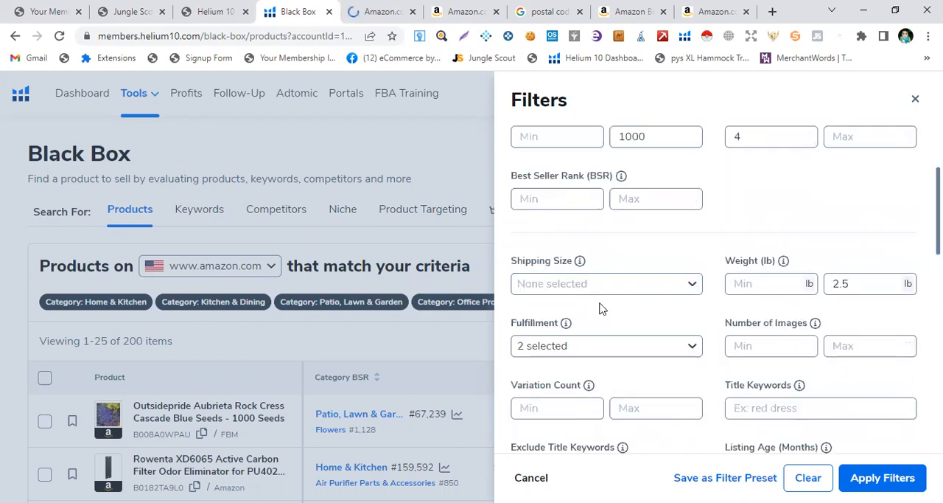
{"action": "scroll", "coordinate": [640, 287], "scroll_direction": "up", "scroll_amount": 3}
{"action": "left_click", "coordinate": [652, 284]}
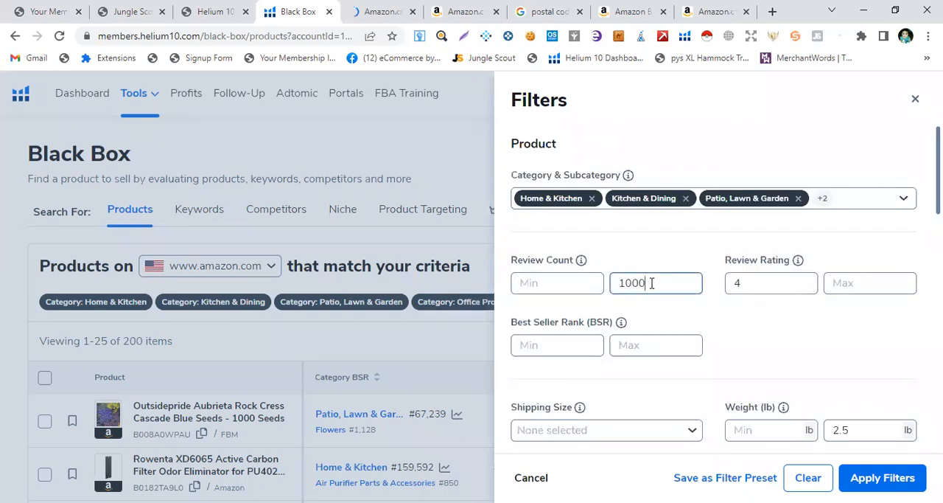
{"action": "key", "text": "BackSpace"}
{"action": "key", "text": "BackSpace"}
{"action": "key", "text": "BackSpace"}
{"action": "key", "text": "BackSpace"}
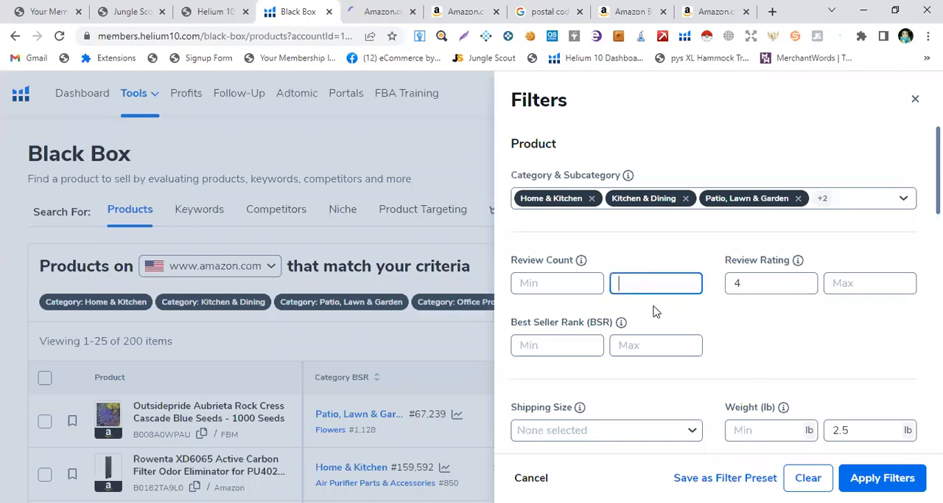
{"action": "scroll", "coordinate": [855, 328], "scroll_direction": "down", "scroll_amount": 5}
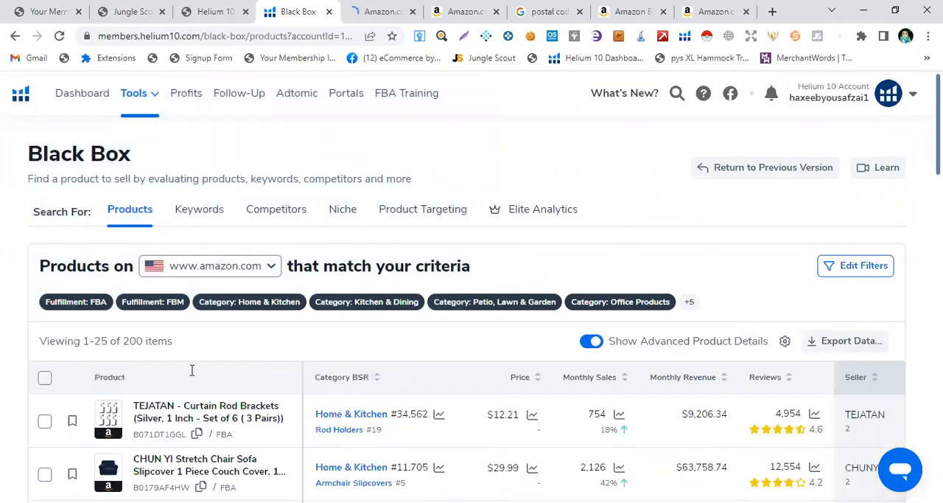
Browse the filtered Black Box product results list
{"action": "scroll", "coordinate": [191, 370], "scroll_direction": "down", "scroll_amount": 2}
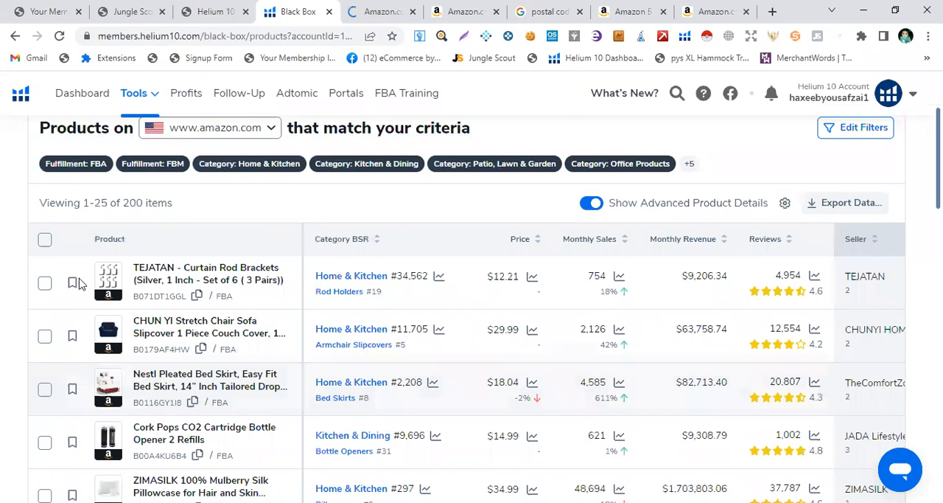
{"action": "scroll", "coordinate": [79, 282], "scroll_direction": "down", "scroll_amount": 2}
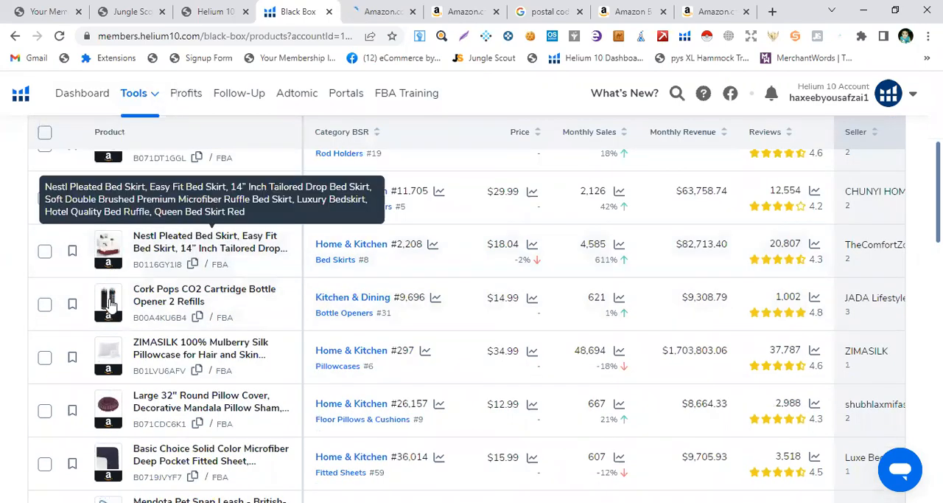
{"action": "mouse_move", "coordinate": [107, 317]}
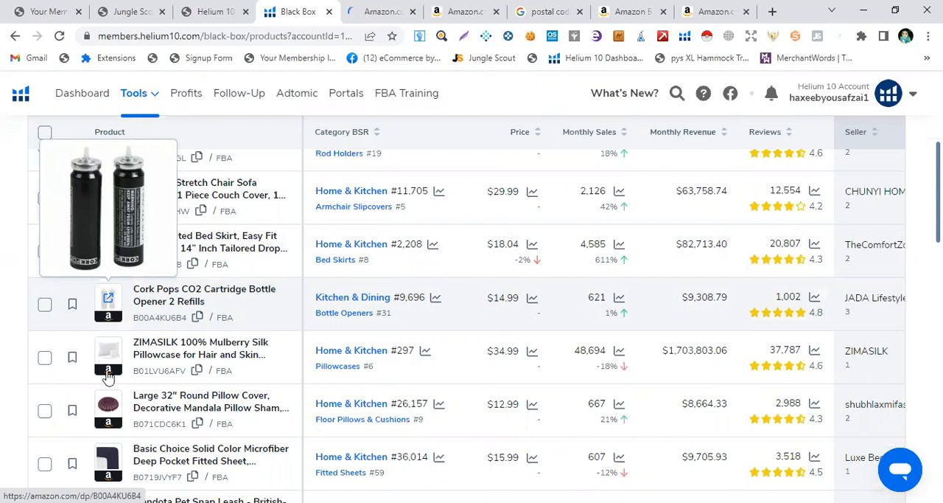
{"action": "mouse_move", "coordinate": [109, 375]}
{"action": "scroll", "coordinate": [109, 397], "scroll_direction": "down", "scroll_amount": 2}
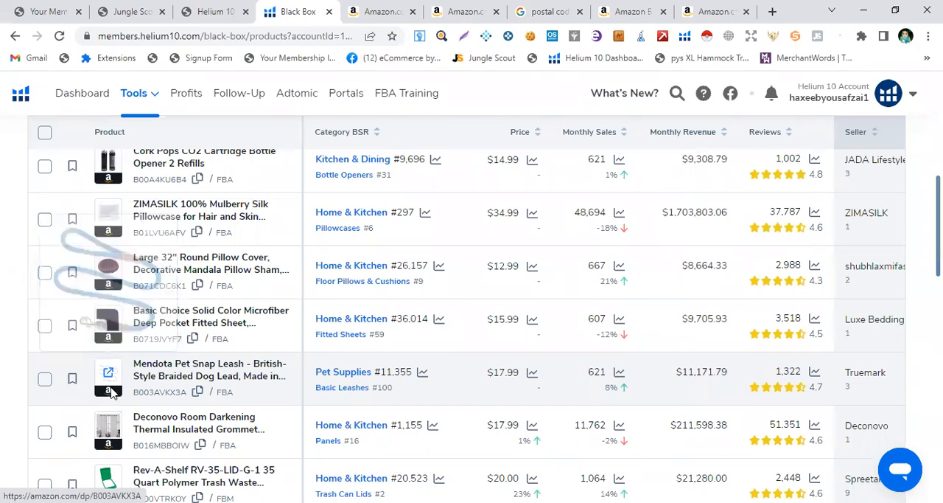
Open the Mendota Pet Snap Leash product page on Amazon and review its listing details
{"action": "left_click", "coordinate": [112, 393]}
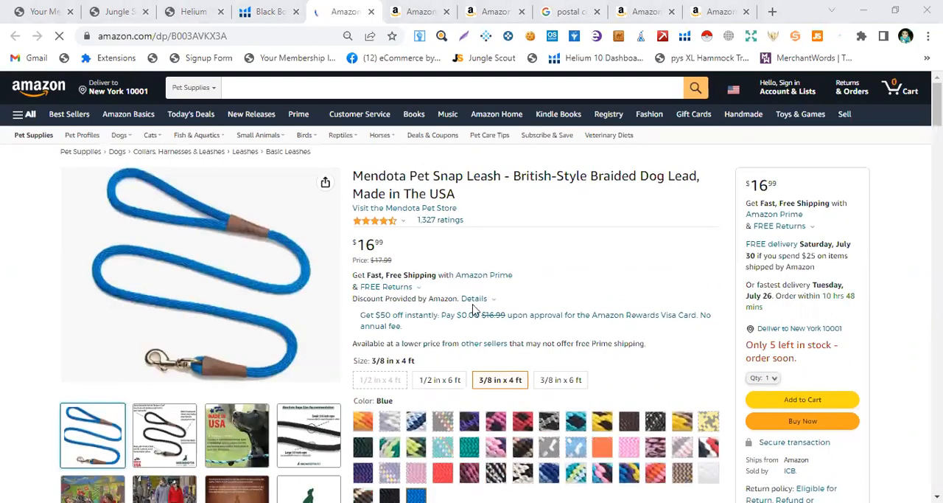
{"action": "scroll", "coordinate": [474, 311], "scroll_direction": "down", "scroll_amount": 5}
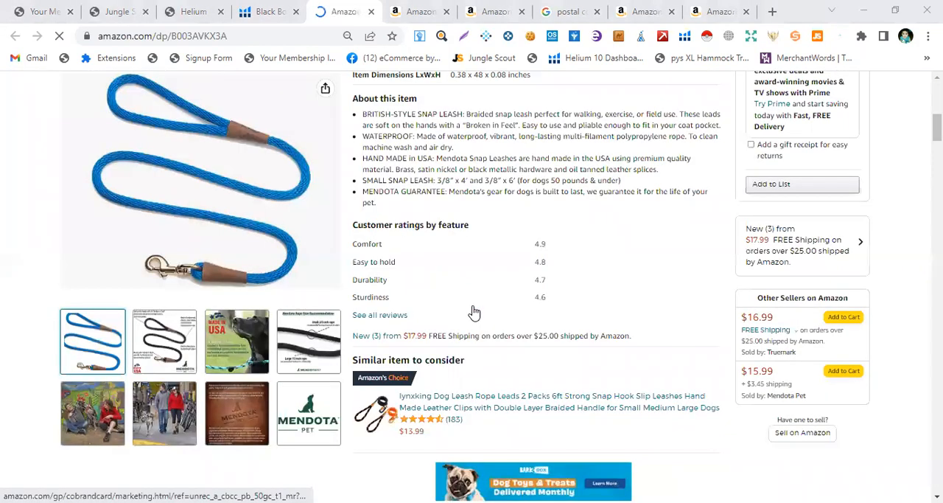
{"action": "scroll", "coordinate": [474, 311], "scroll_direction": "down", "scroll_amount": 10}
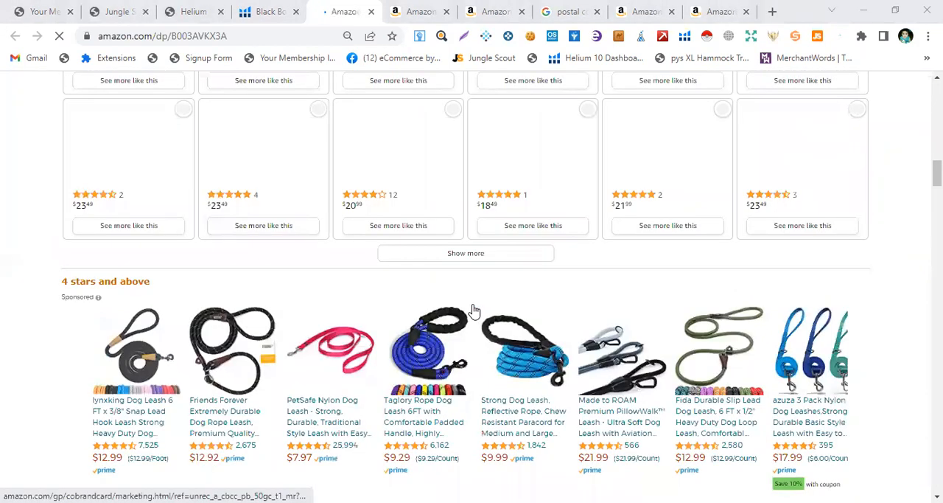
{"action": "scroll", "coordinate": [337, 248], "scroll_direction": "down", "scroll_amount": 10}
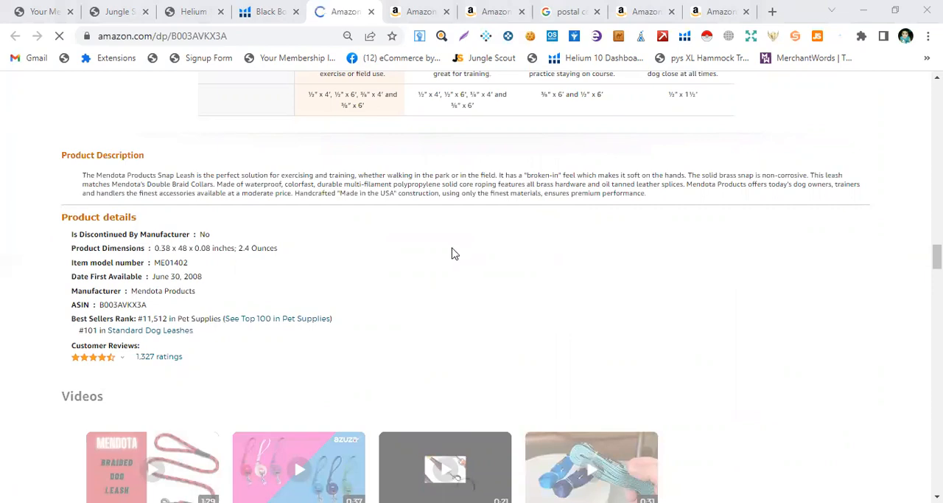
{"action": "scroll", "coordinate": [456, 254], "scroll_direction": "up", "scroll_amount": 5}
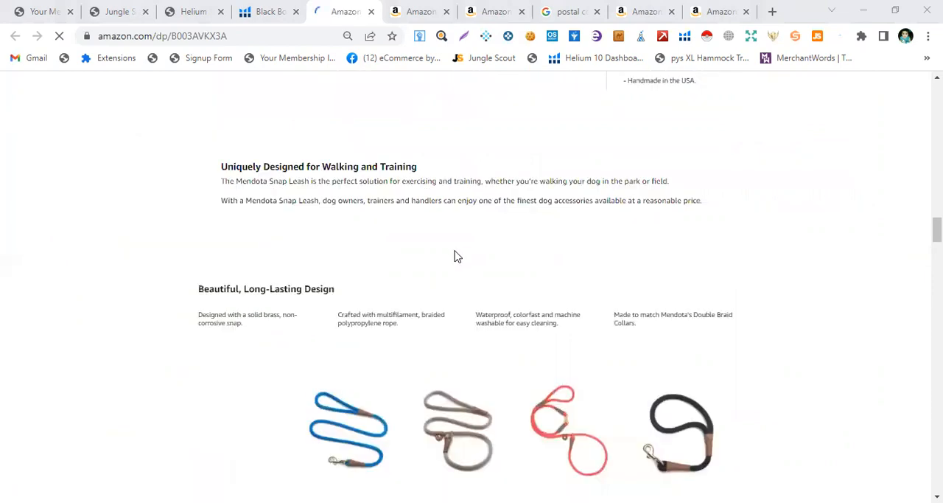
{"action": "scroll", "coordinate": [456, 256], "scroll_direction": "up", "scroll_amount": 5}
{"action": "scroll", "coordinate": [454, 255], "scroll_direction": "up", "scroll_amount": 10}
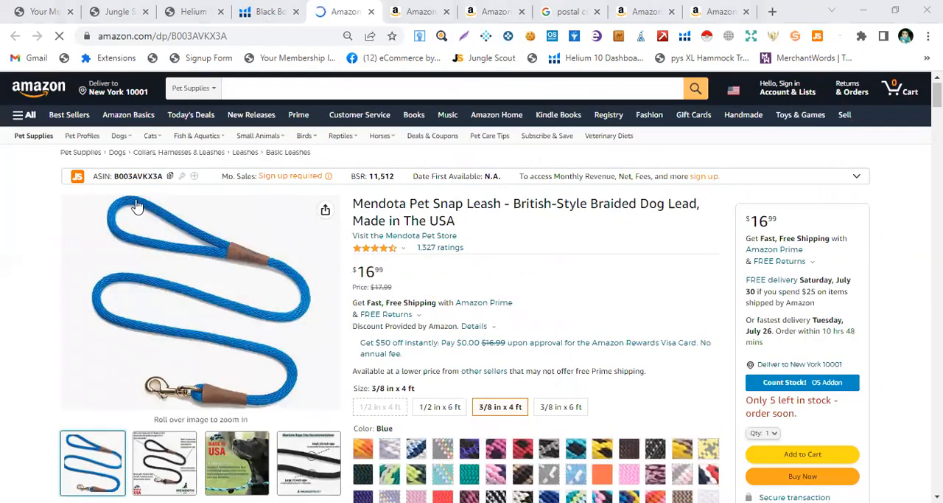
Switch Black Box to keyword research and set minimum search volume to 10000 and minimum monthly revenue to 7000
{"action": "key", "text": "ctrl+shift+Tab"}
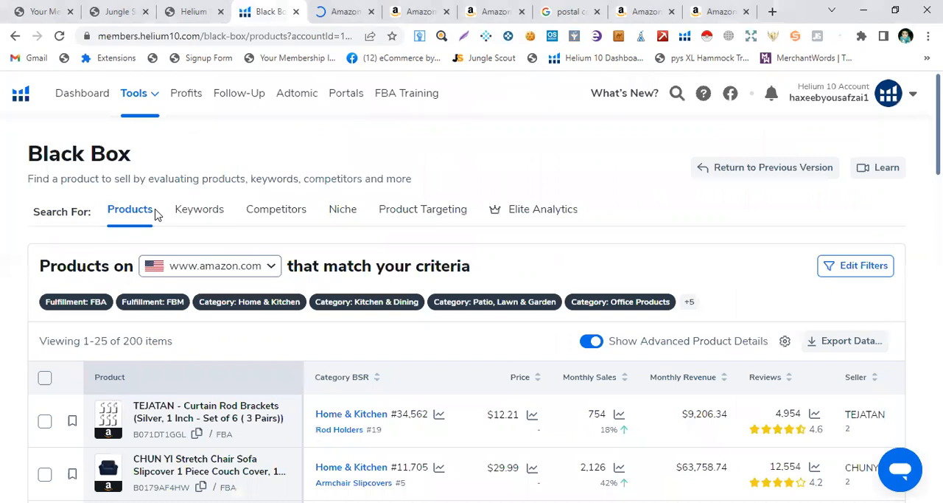
{"action": "left_click", "coordinate": [195, 221]}
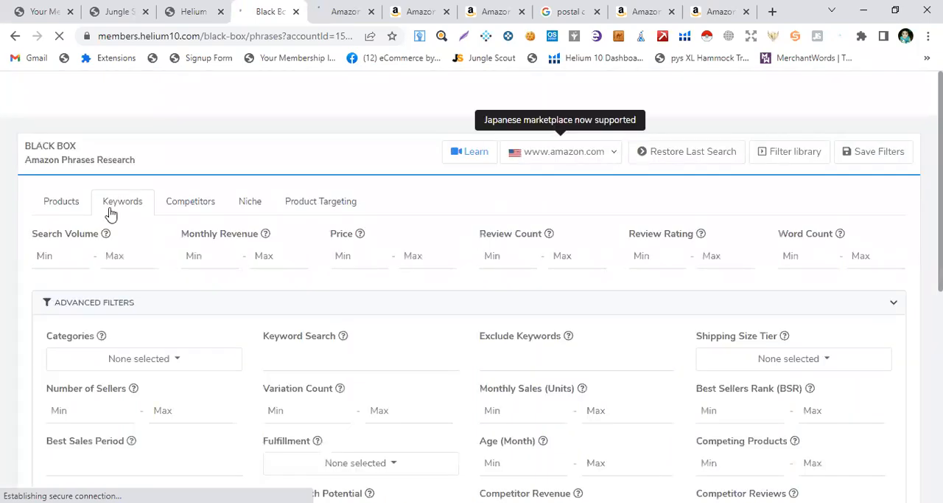
{"action": "left_click", "coordinate": [59, 256]}
{"action": "type", "text": "10000"}
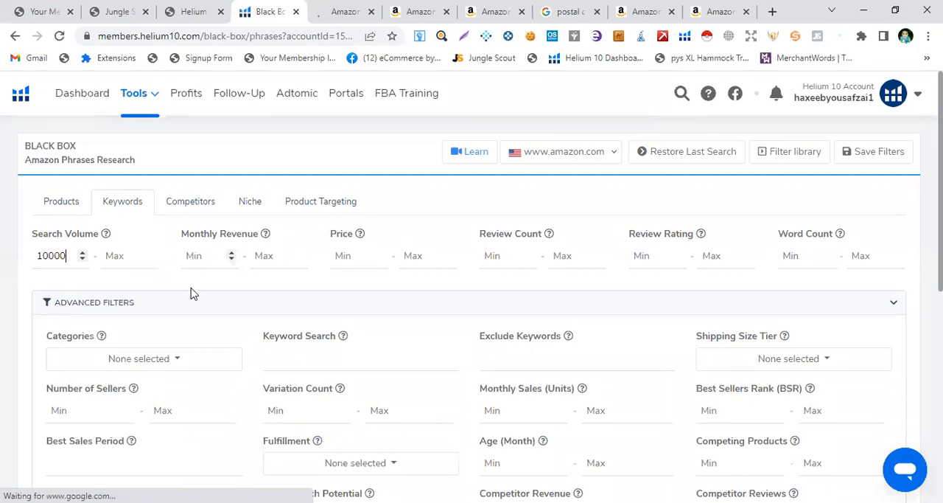
{"action": "left_click", "coordinate": [194, 256]}
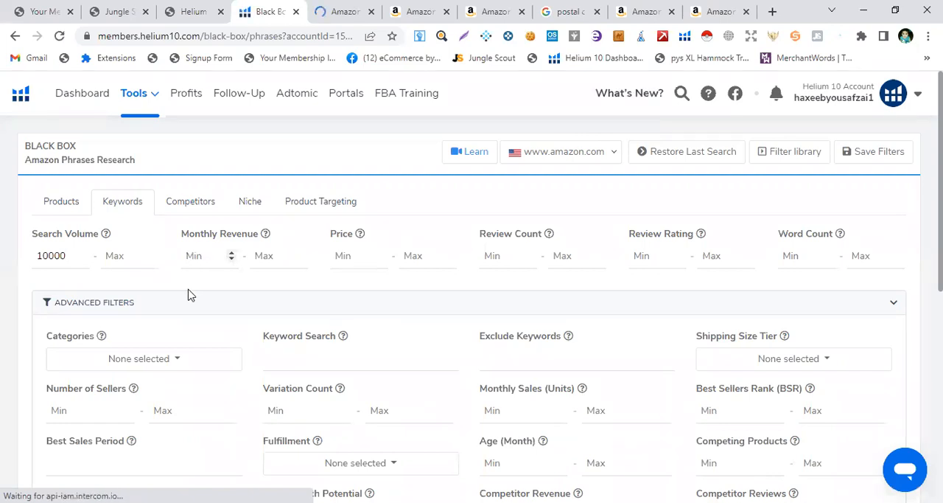
{"action": "type", "text": "7000"}
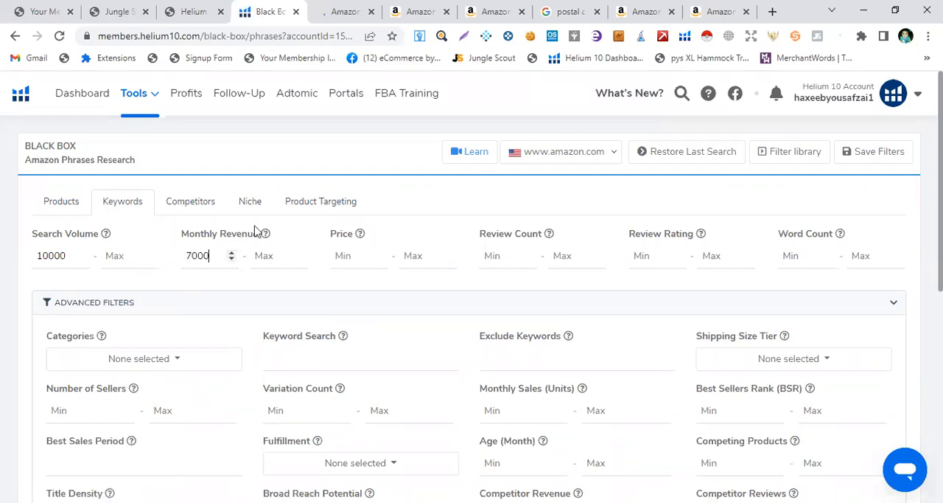
Set the keyword price range to 10–50 and the minimum review rating to 4
{"action": "left_click", "coordinate": [341, 256]}
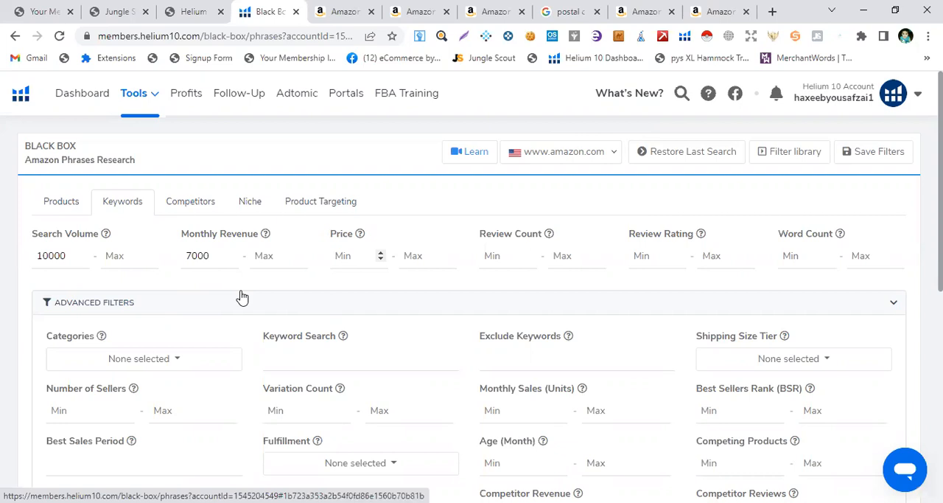
{"action": "type", "text": "10"}
{"action": "key", "text": "Tab"}
{"action": "type", "text": "50"}
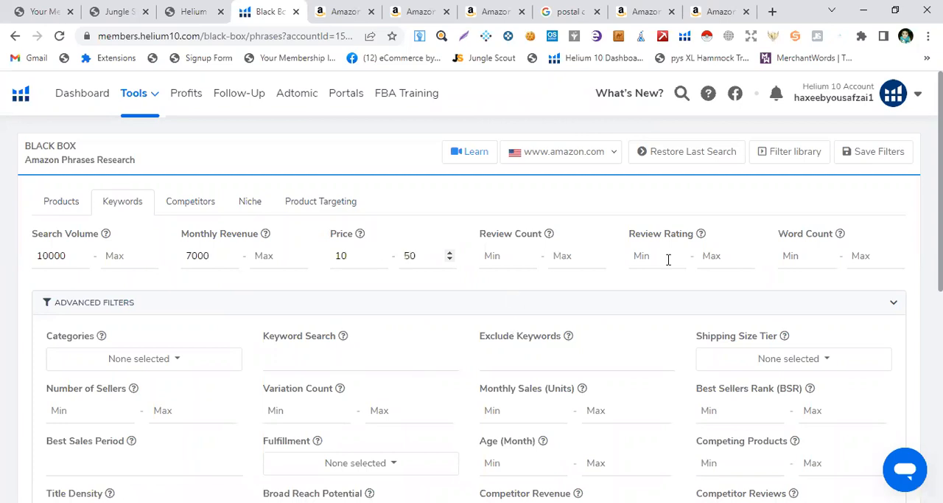
{"action": "left_click", "coordinate": [653, 258]}
{"action": "type", "text": "4"}
Run the keyword search with the entered filters
{"action": "scroll", "coordinate": [382, 336], "scroll_direction": "down", "scroll_amount": 1}
{"action": "scroll", "coordinate": [381, 336], "scroll_direction": "down", "scroll_amount": 5}
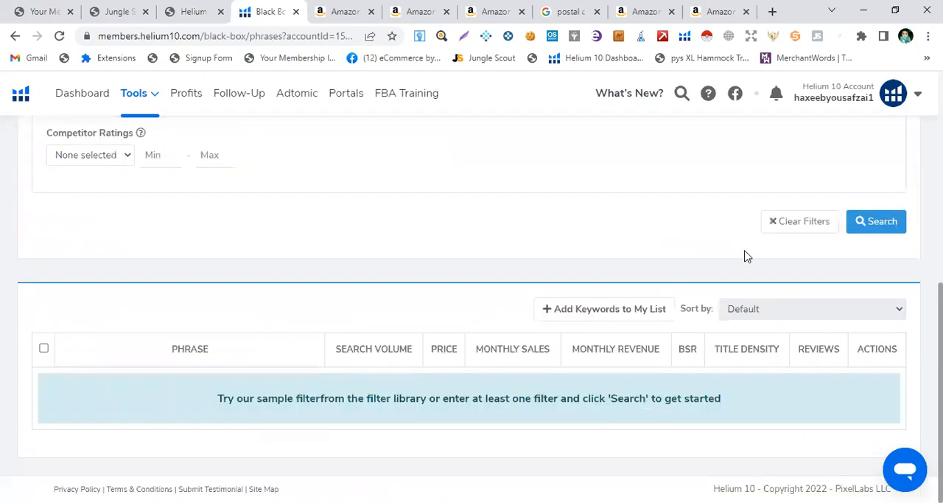
{"action": "left_click", "coordinate": [873, 231]}
Limit categories to Home & Kitchen, Industrial & Scientific, Kitchen & Dining and Pet Supplies, and rerun the keyword search
{"action": "scroll", "coordinate": [430, 247], "scroll_direction": "up", "scroll_amount": 6}
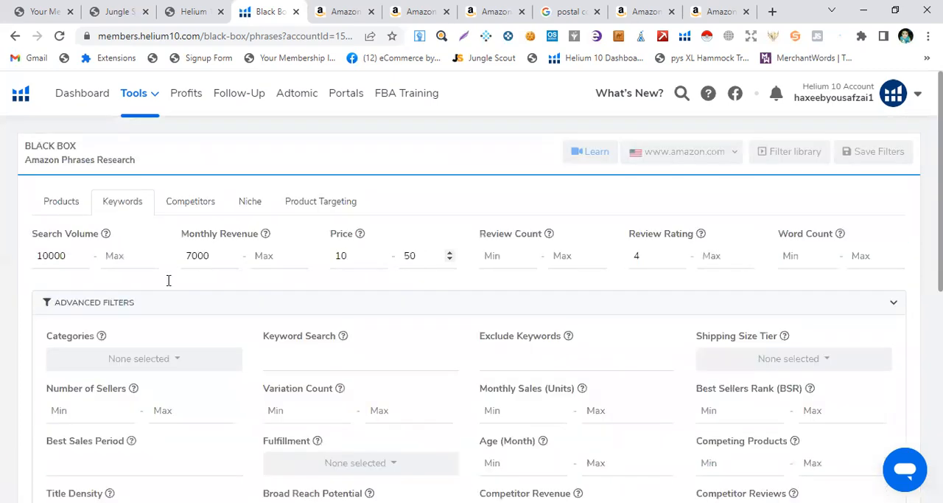
{"action": "left_click", "coordinate": [176, 365]}
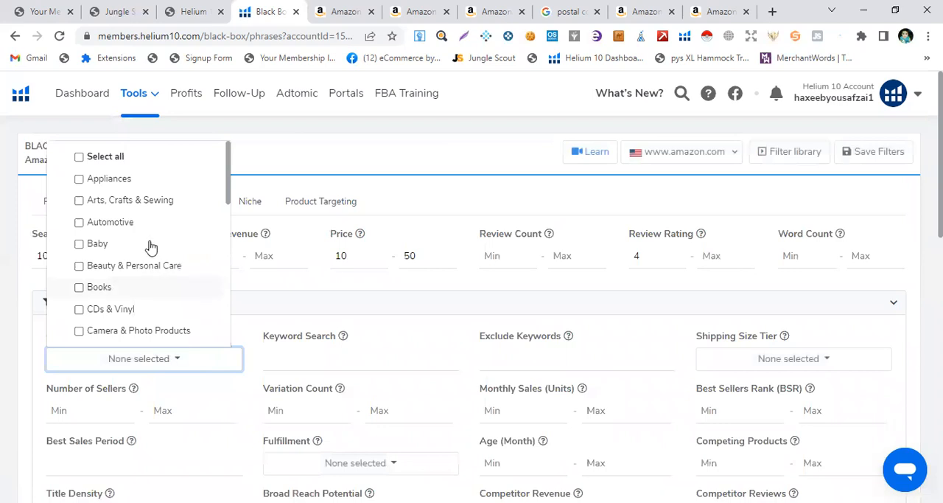
{"action": "scroll", "coordinate": [381, 221], "scroll_direction": "down", "scroll_amount": 4}
{"action": "scroll", "coordinate": [381, 223], "scroll_direction": "down", "scroll_amount": 5}
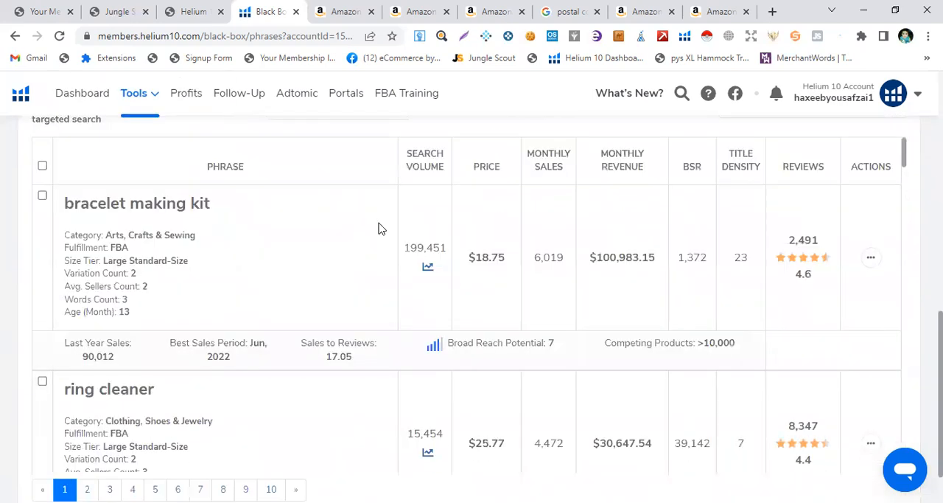
{"action": "scroll", "coordinate": [294, 234], "scroll_direction": "up", "scroll_amount": 2}
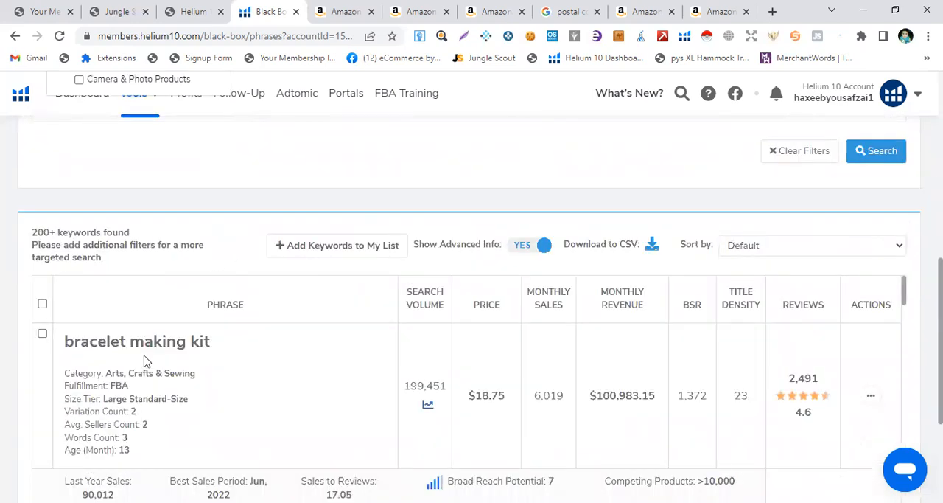
{"action": "scroll", "coordinate": [169, 370], "scroll_direction": "up", "scroll_amount": 5}
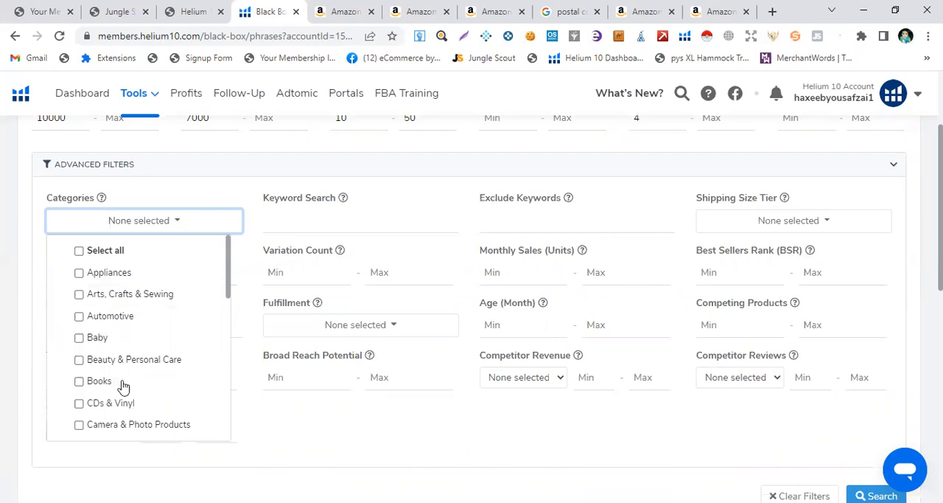
{"action": "scroll", "coordinate": [95, 380], "scroll_direction": "down", "scroll_amount": 2}
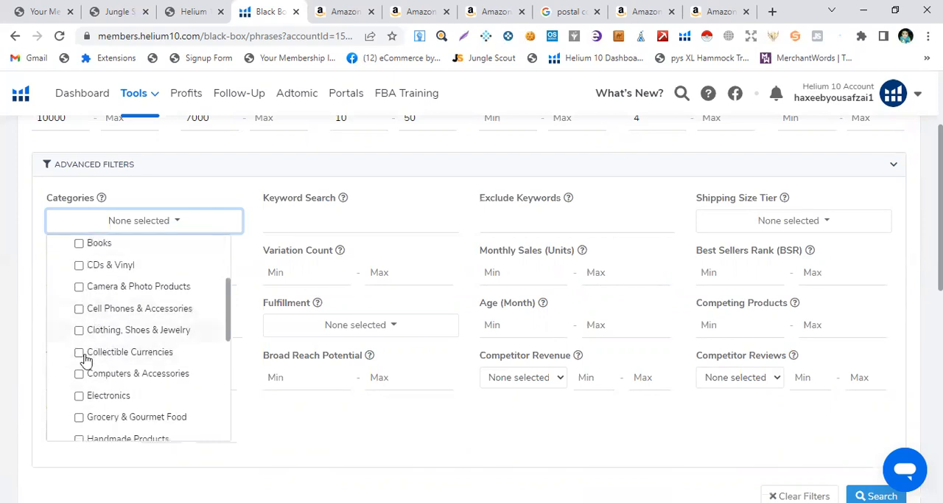
{"action": "scroll", "coordinate": [84, 394], "scroll_direction": "down", "scroll_amount": 4}
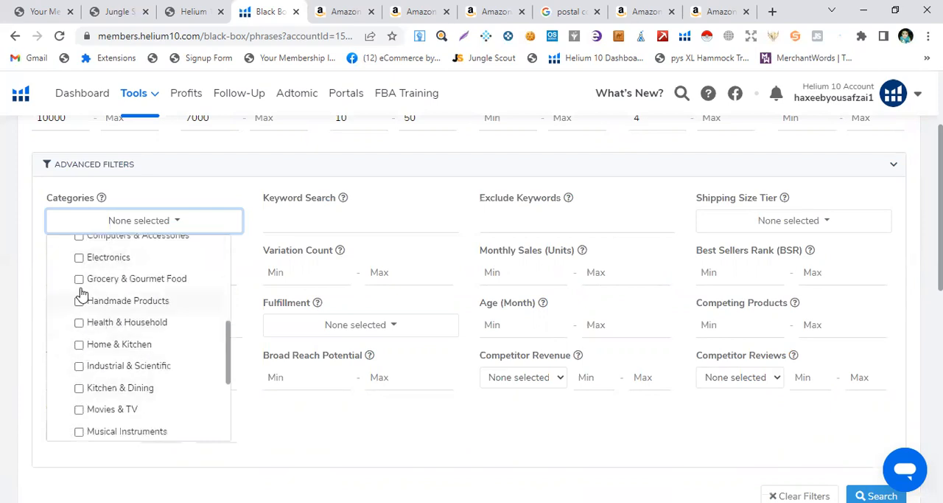
{"action": "left_click", "coordinate": [81, 346]}
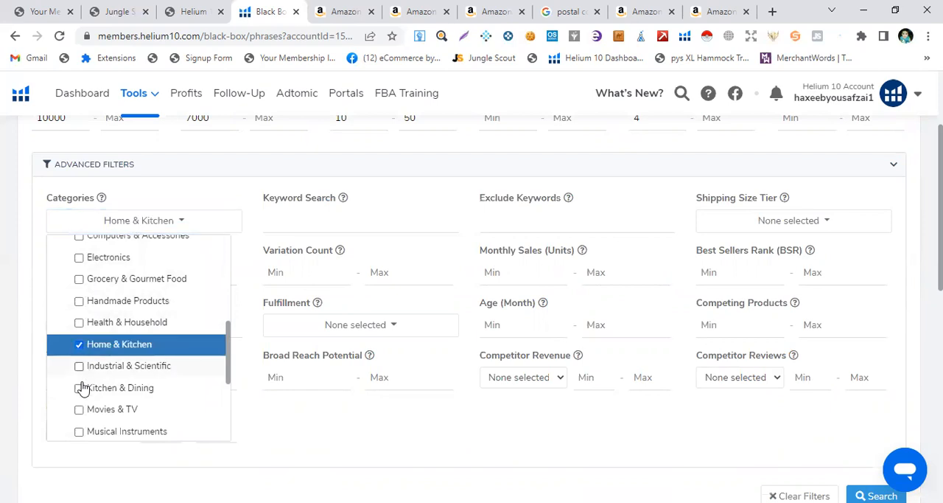
{"action": "left_click", "coordinate": [93, 367]}
{"action": "left_click", "coordinate": [102, 389]}
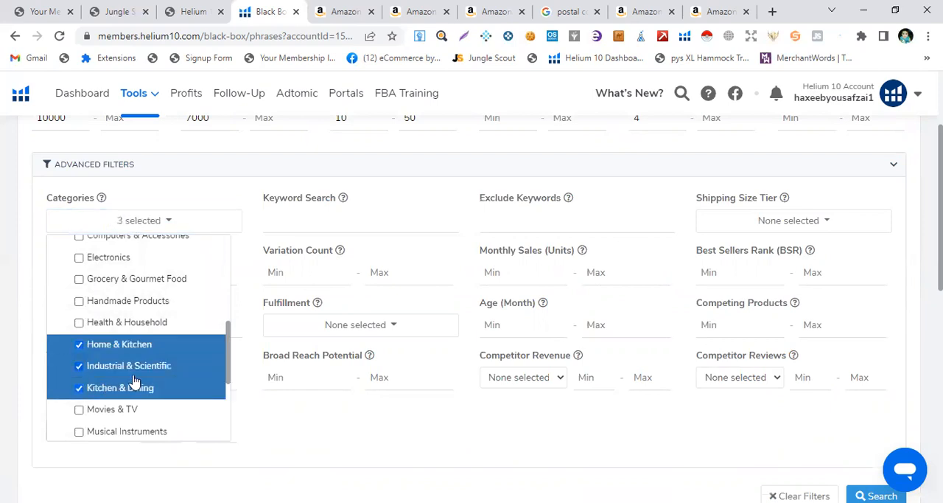
{"action": "scroll", "coordinate": [129, 369], "scroll_direction": "down", "scroll_amount": 4}
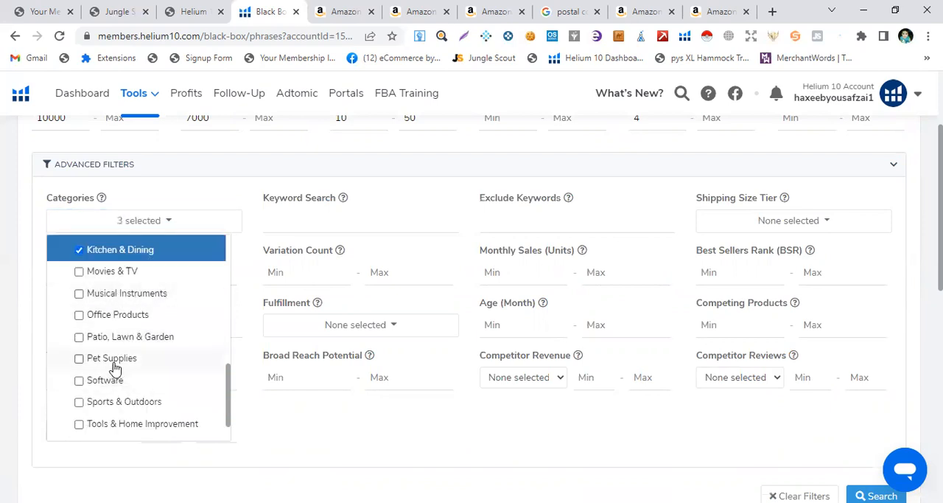
{"action": "left_click", "coordinate": [111, 360]}
{"action": "left_click", "coordinate": [311, 188]}
{"action": "scroll", "coordinate": [415, 403], "scroll_direction": "down", "scroll_amount": 2}
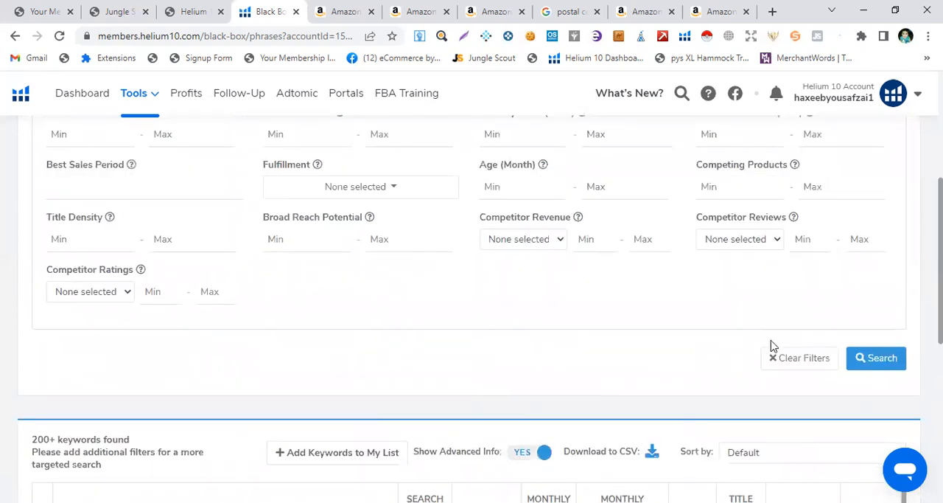
{"action": "left_click", "coordinate": [861, 359]}
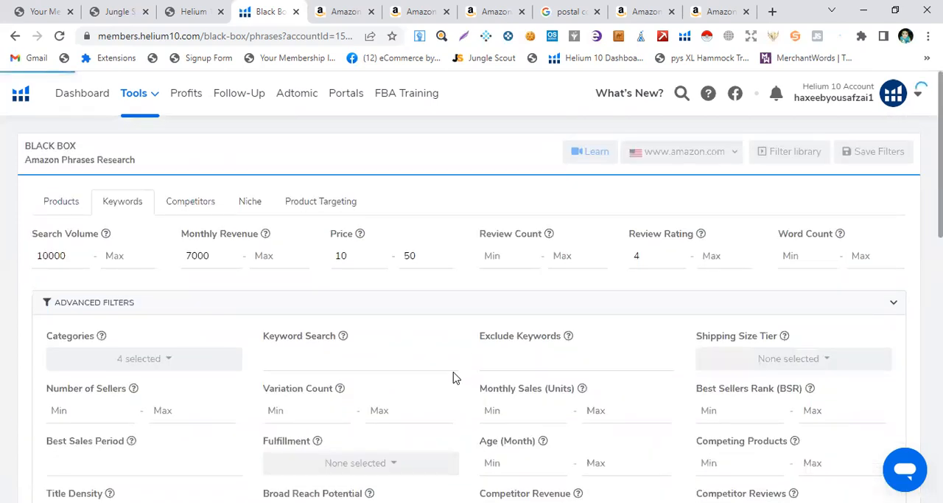
Copy the word "glass" from the top keyword phrase "glass storage containers with lids" in the results
{"action": "scroll", "coordinate": [395, 299], "scroll_direction": "down", "scroll_amount": 5}
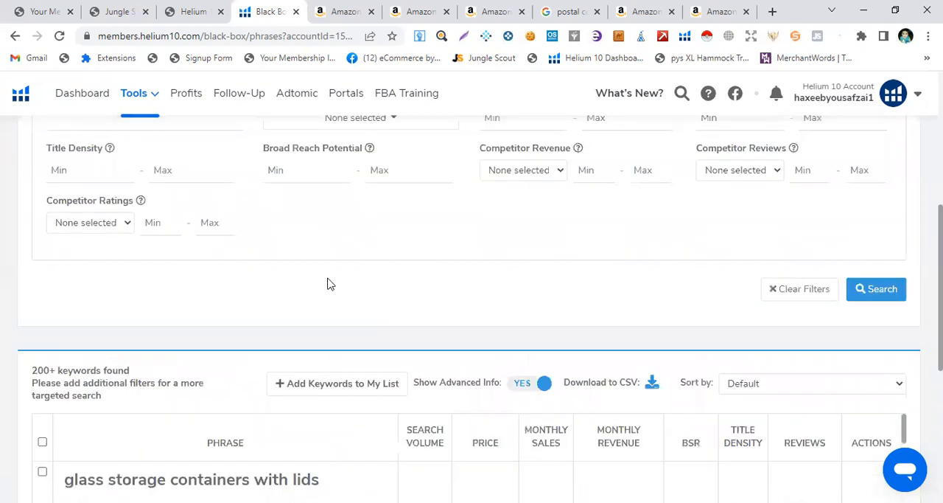
{"action": "scroll", "coordinate": [276, 280], "scroll_direction": "down", "scroll_amount": 2}
{"action": "scroll", "coordinate": [223, 249], "scroll_direction": "down", "scroll_amount": 2}
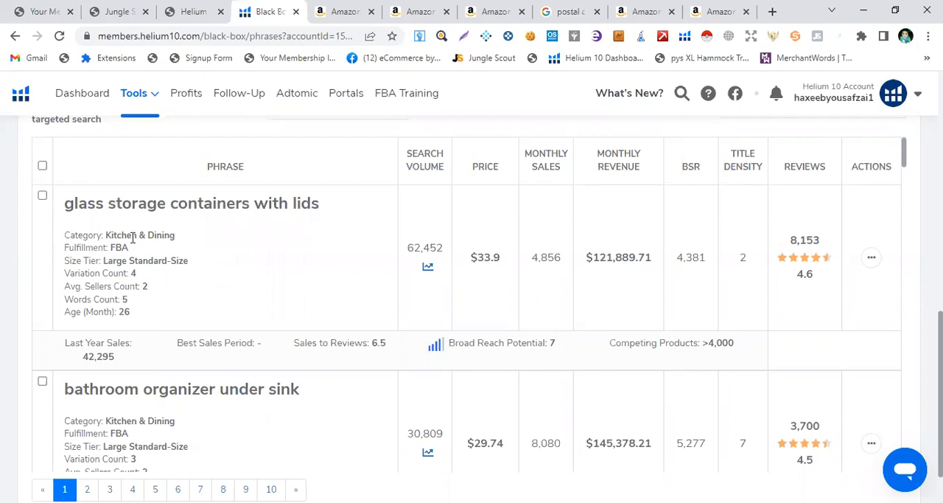
{"action": "left_click_drag", "start_coordinate": [66, 203], "coordinate": [104, 203]}
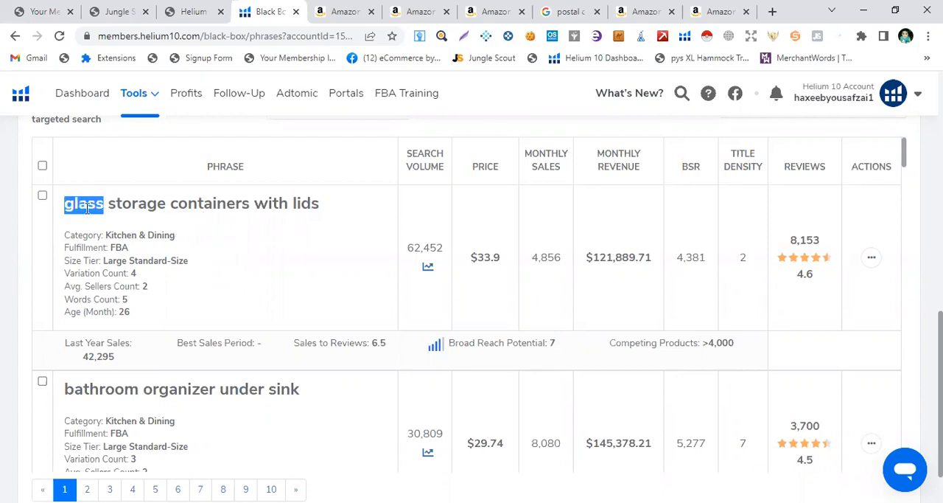
{"action": "right_click", "coordinate": [87, 209]}
{"action": "left_click", "coordinate": [121, 221]}
Switch to the Amazon tab and search Amazon for "glass"
{"action": "left_click", "coordinate": [347, 11]}
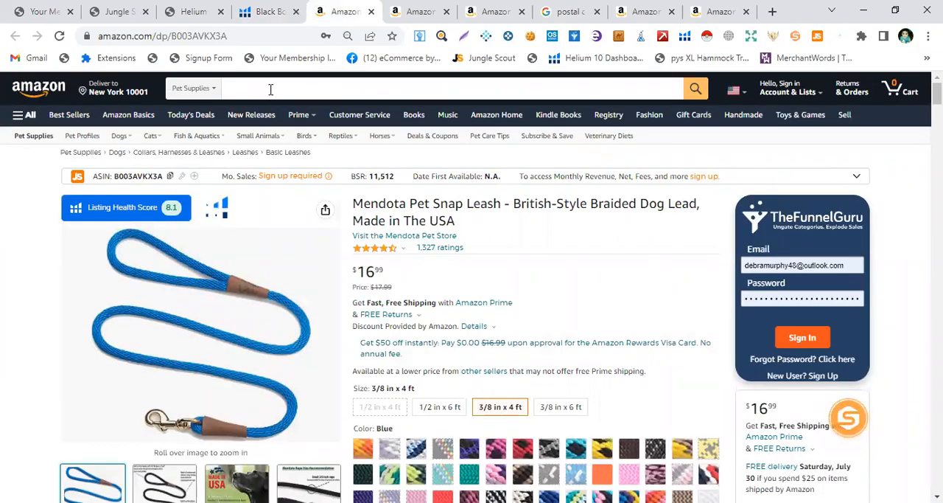
{"action": "right_click", "coordinate": [270, 89]}
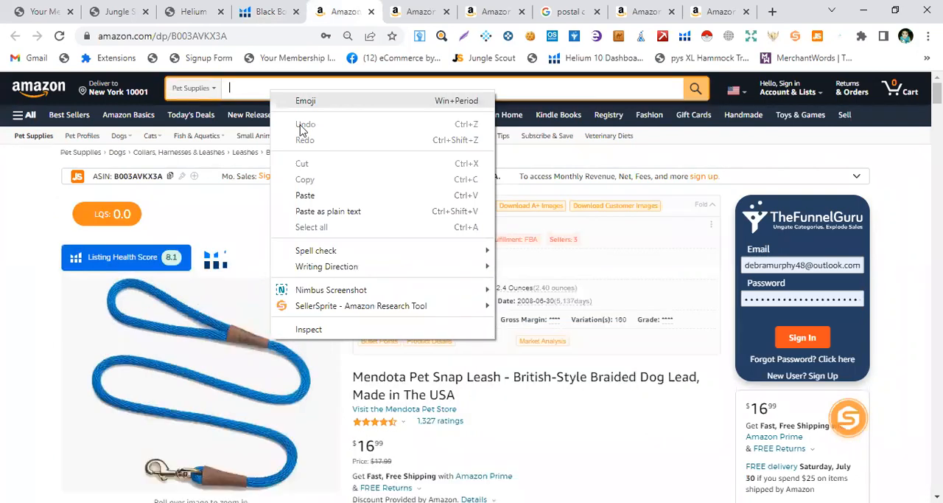
{"action": "left_click", "coordinate": [305, 195]}
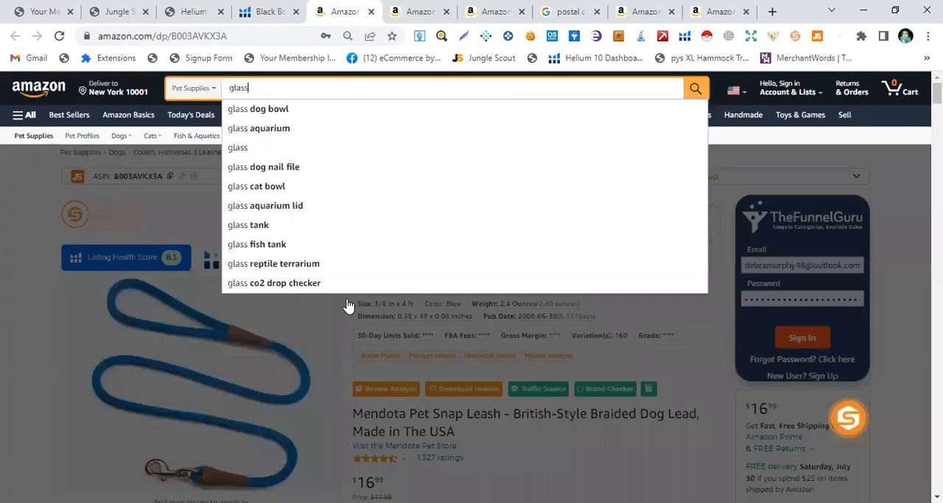
{"action": "left_click", "coordinate": [348, 303]}
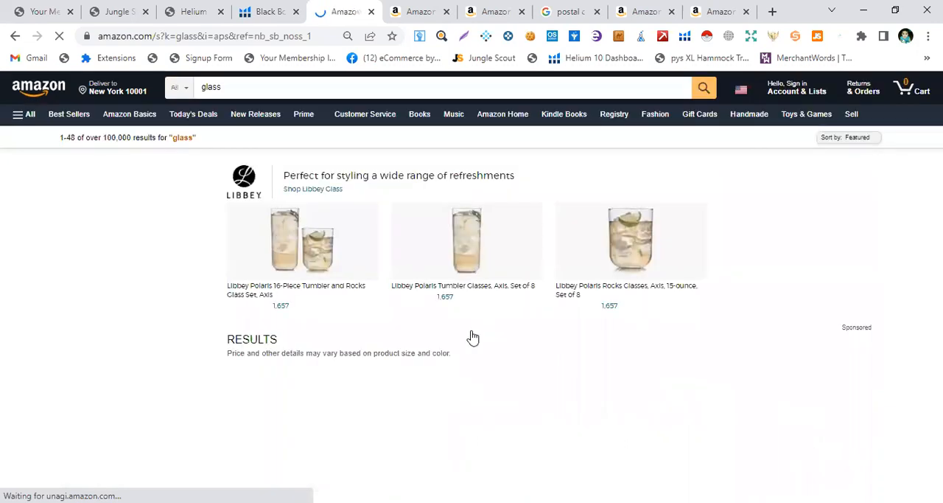
Browse the Amazon search results for "glass" to examine the listed products
{"action": "scroll", "coordinate": [472, 335], "scroll_direction": "down", "scroll_amount": 1}
{"action": "scroll", "coordinate": [329, 261], "scroll_direction": "down", "scroll_amount": 2}
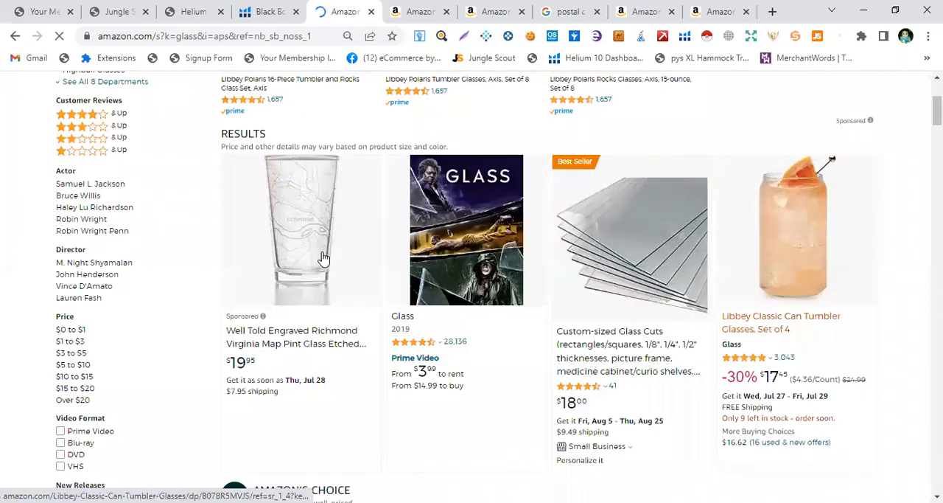
{"action": "scroll", "coordinate": [325, 258], "scroll_direction": "down", "scroll_amount": 3}
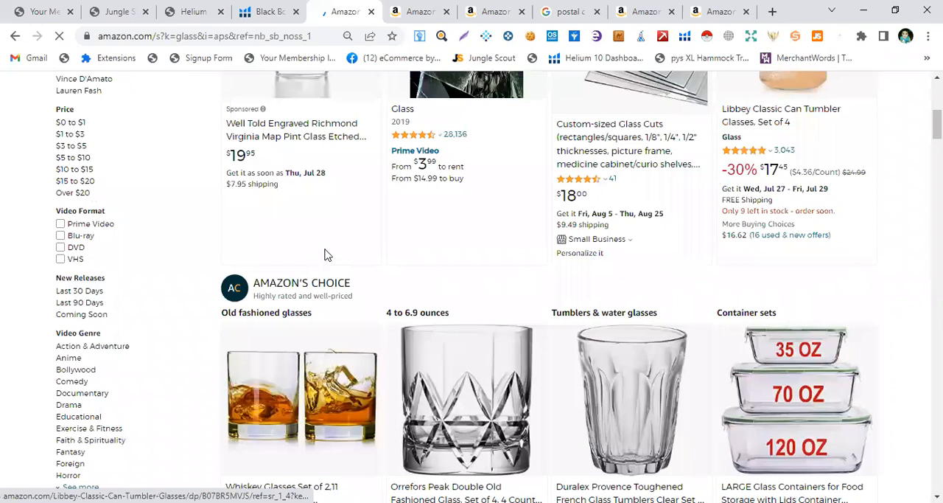
{"action": "scroll", "coordinate": [328, 254], "scroll_direction": "down", "scroll_amount": 12}
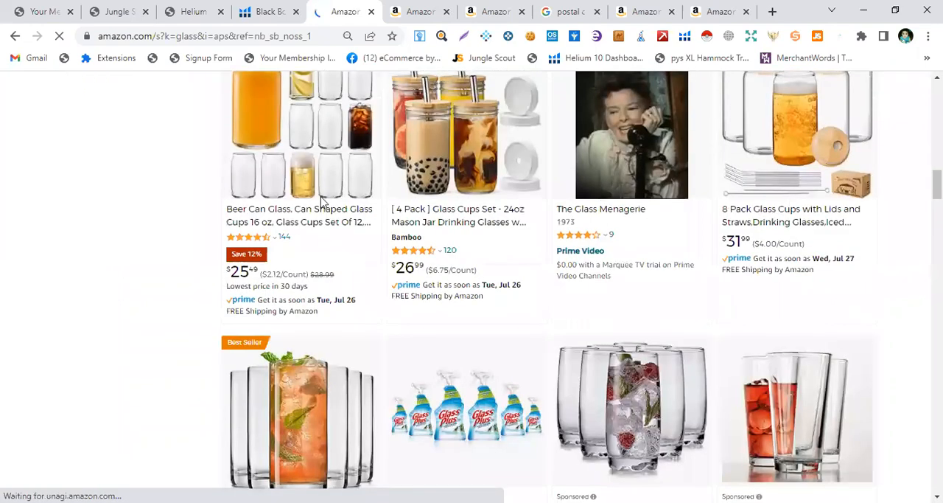
{"action": "scroll", "coordinate": [280, 217], "scroll_direction": "up", "scroll_amount": 1}
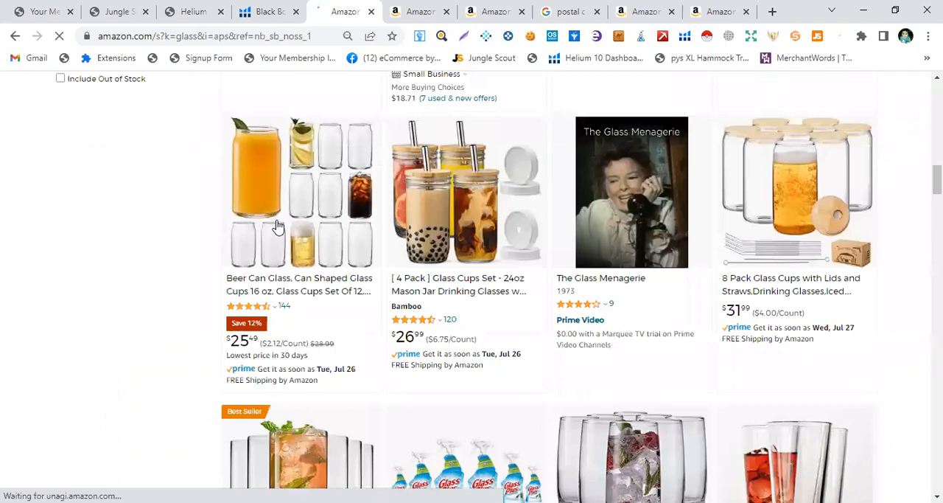
{"action": "scroll", "coordinate": [578, 278], "scroll_direction": "down", "scroll_amount": 3}
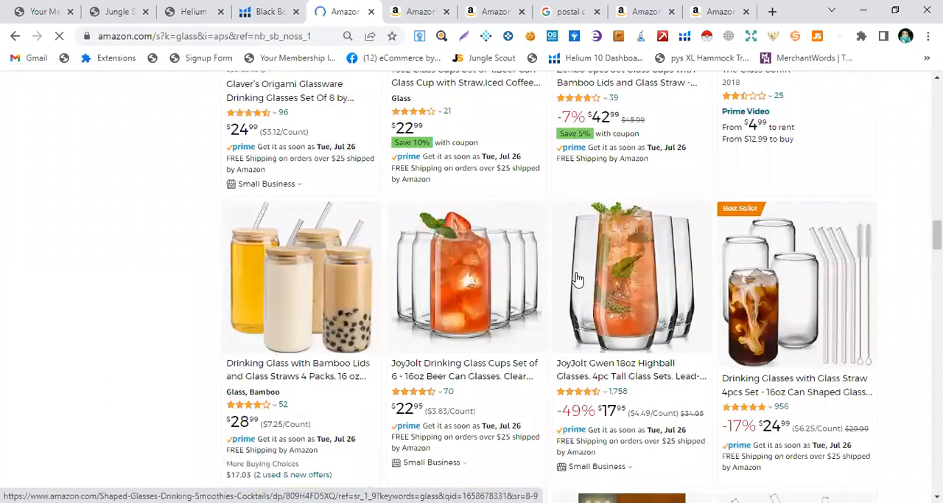
{"action": "scroll", "coordinate": [579, 278], "scroll_direction": "down", "scroll_amount": 1}
{"action": "scroll", "coordinate": [579, 279], "scroll_direction": "down", "scroll_amount": 5}
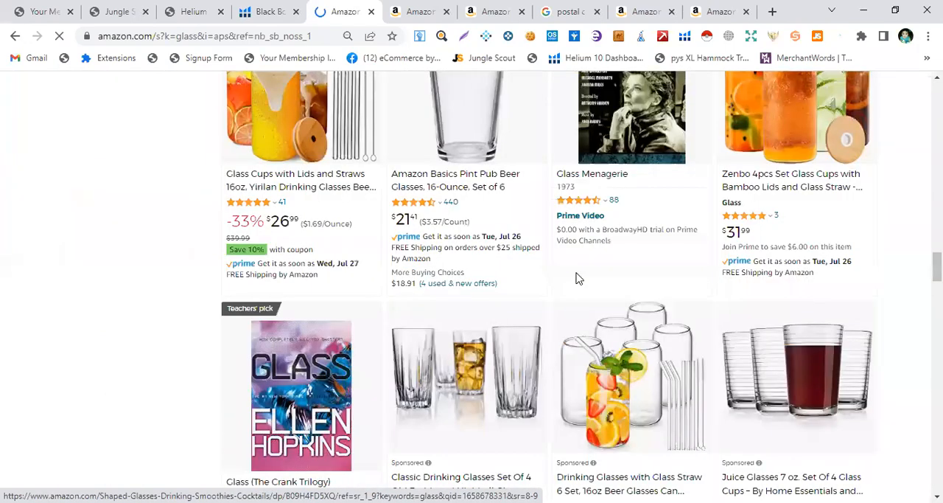
{"action": "scroll", "coordinate": [579, 279], "scroll_direction": "down", "scroll_amount": 4}
{"action": "scroll", "coordinate": [578, 278], "scroll_direction": "down", "scroll_amount": 4}
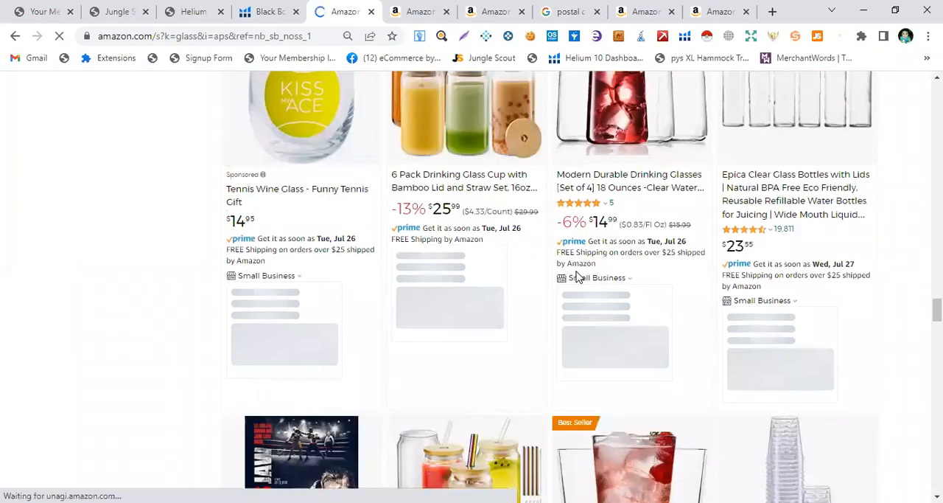
{"action": "scroll", "coordinate": [579, 278], "scroll_direction": "down", "scroll_amount": 4}
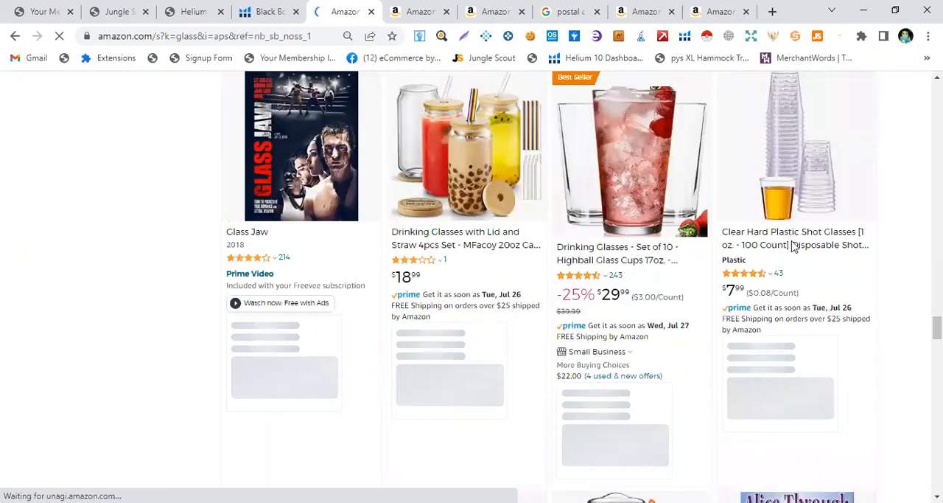
{"action": "scroll", "coordinate": [844, 282], "scroll_direction": "up", "scroll_amount": 2}
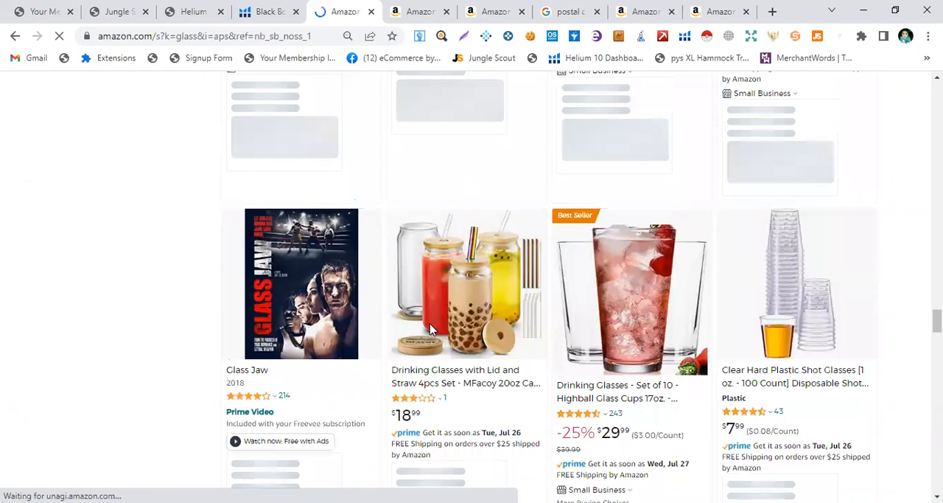
{"action": "scroll", "coordinate": [433, 329], "scroll_direction": "down", "scroll_amount": 5}
{"action": "scroll", "coordinate": [432, 327], "scroll_direction": "up", "scroll_amount": 5}
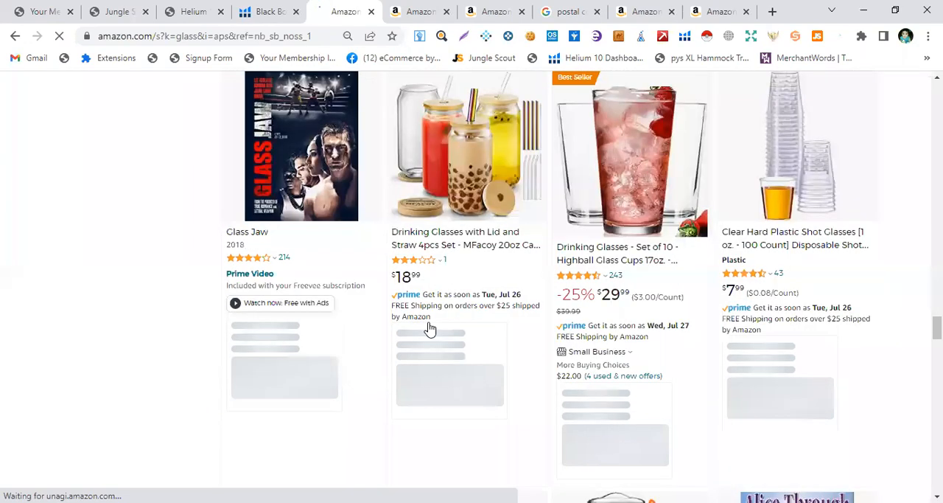
{"action": "scroll", "coordinate": [430, 330], "scroll_direction": "up", "scroll_amount": 10}
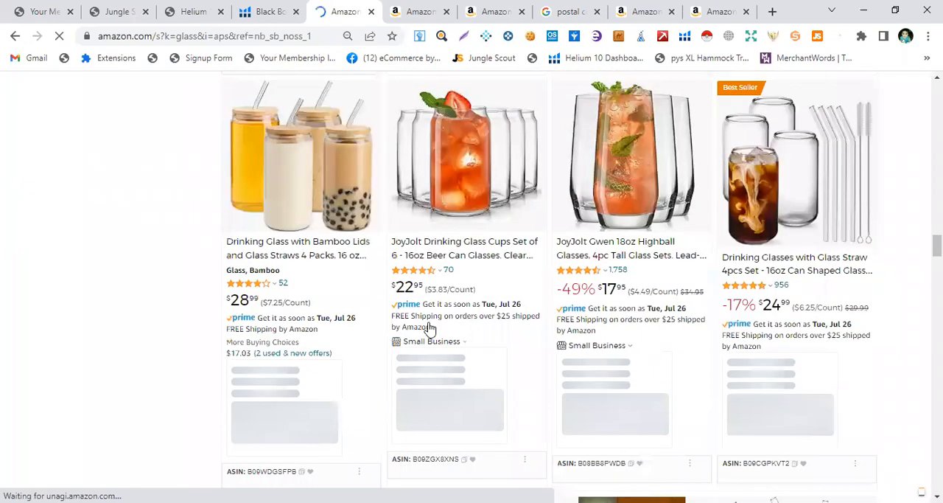
{"action": "scroll", "coordinate": [430, 329], "scroll_direction": "up", "scroll_amount": 10}
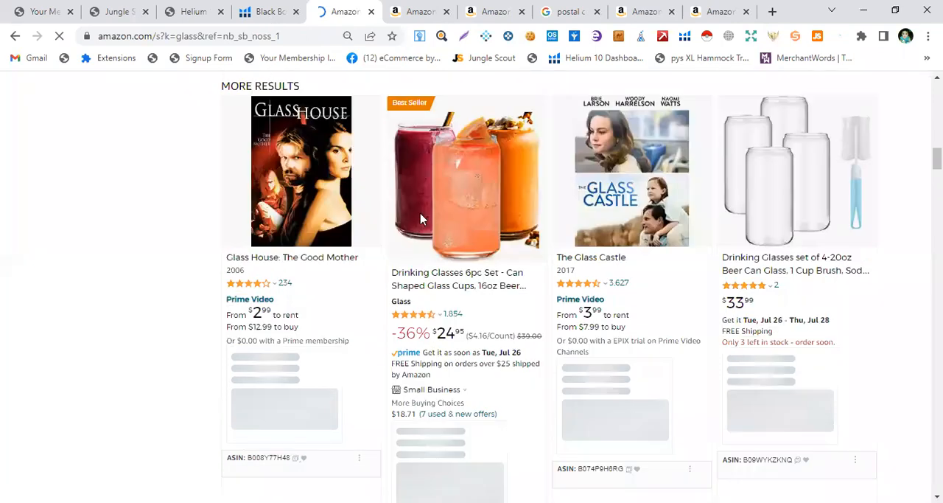
Return to Black Box and review the keyword results list, including "pillow cases queen" and "sage"
{"action": "key", "text": "ctrl+shift+Tab"}
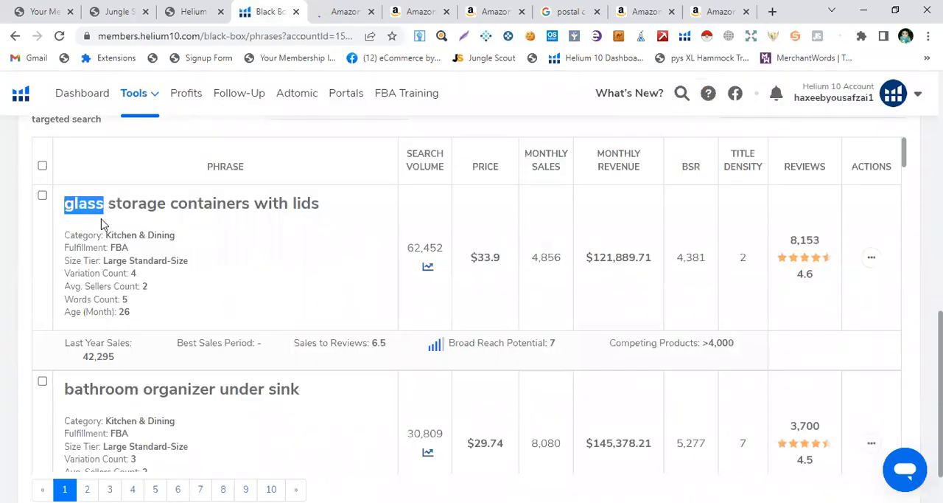
{"action": "scroll", "coordinate": [273, 275], "scroll_direction": "down", "scroll_amount": 1}
{"action": "scroll", "coordinate": [265, 295], "scroll_direction": "down", "scroll_amount": 3}
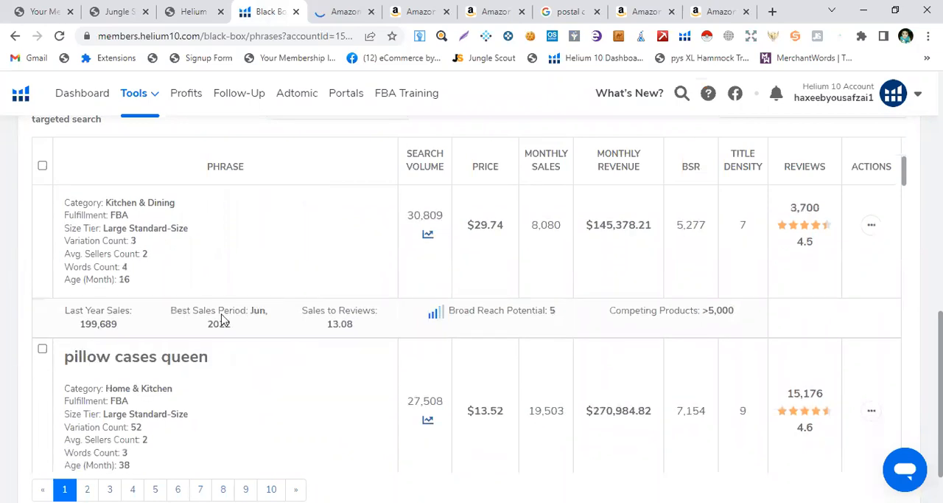
{"action": "scroll", "coordinate": [137, 299], "scroll_direction": "down", "scroll_amount": 2}
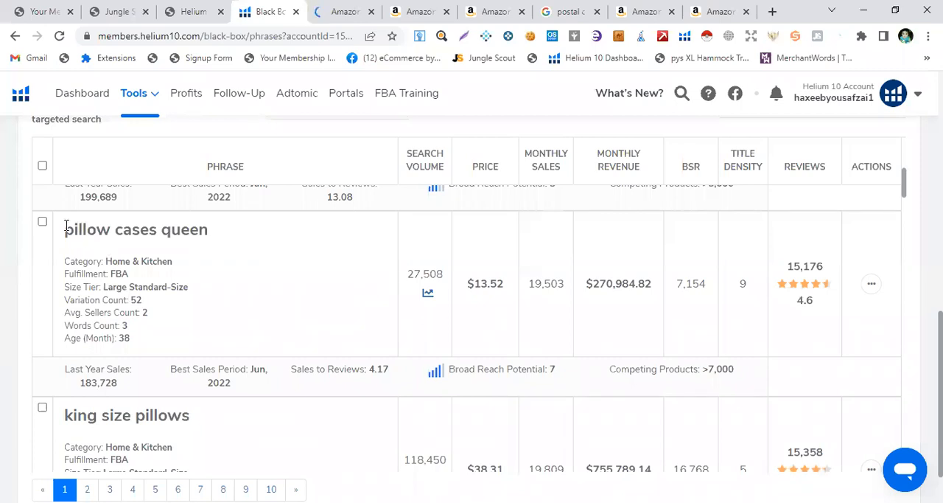
{"action": "triple_click", "coordinate": [209, 228]}
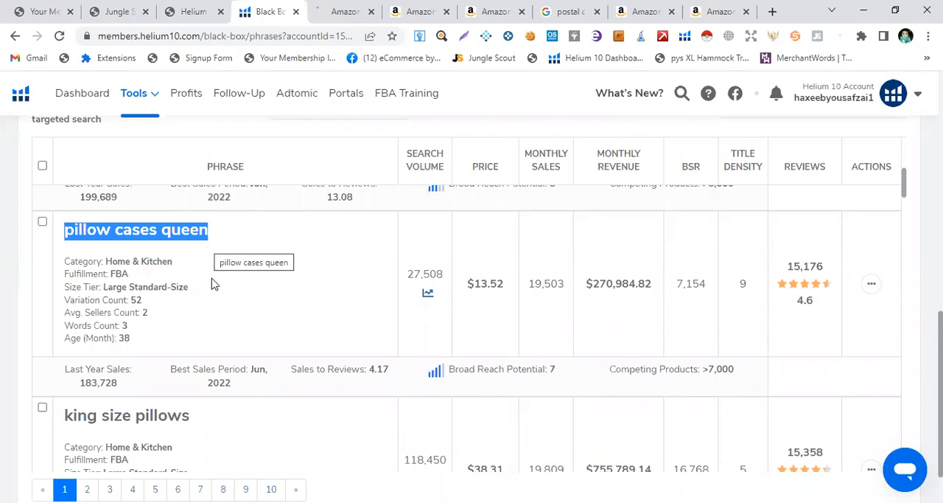
{"action": "left_click", "coordinate": [214, 284]}
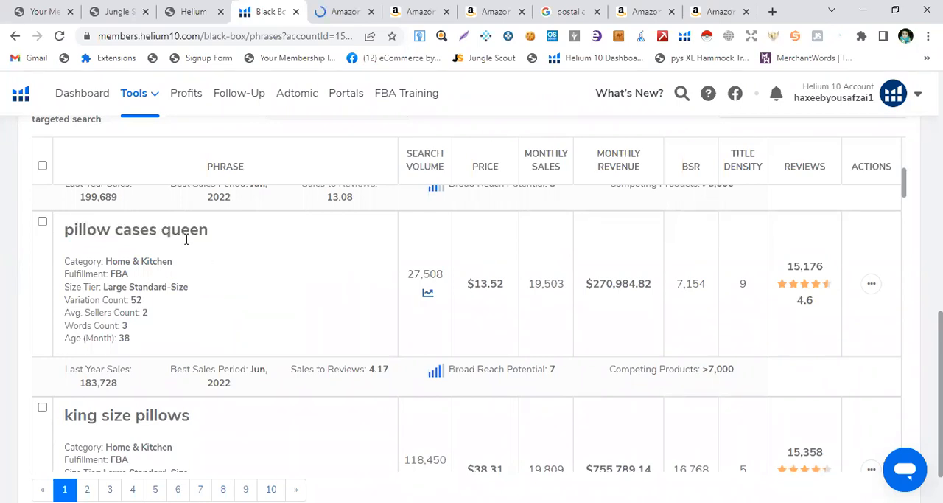
{"action": "scroll", "coordinate": [199, 312], "scroll_direction": "down", "scroll_amount": 3}
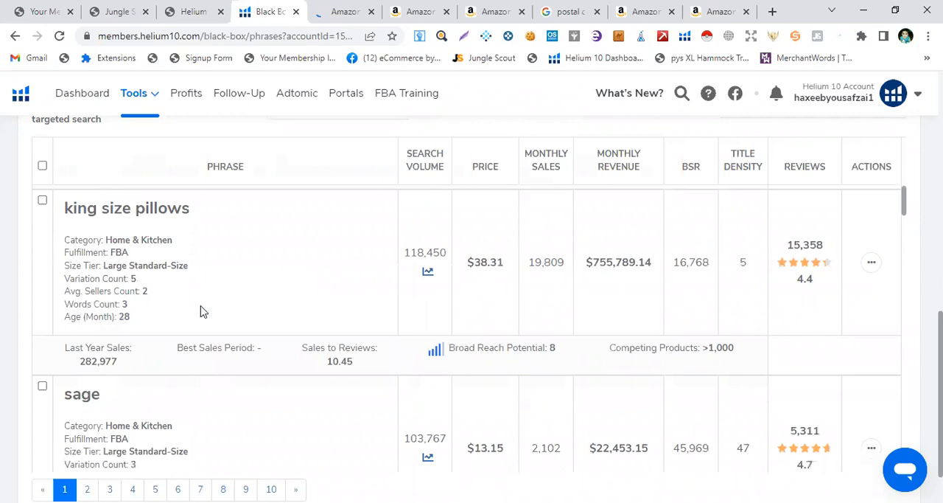
{"action": "scroll", "coordinate": [169, 333], "scroll_direction": "up", "scroll_amount": 1}
{"action": "scroll", "coordinate": [170, 330], "scroll_direction": "down", "scroll_amount": 3}
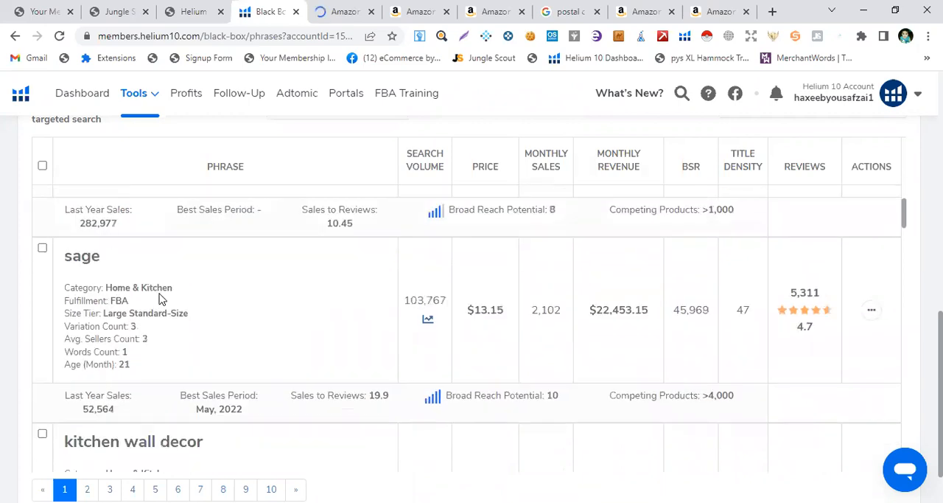
{"action": "scroll", "coordinate": [160, 293], "scroll_direction": "down", "scroll_amount": 3}
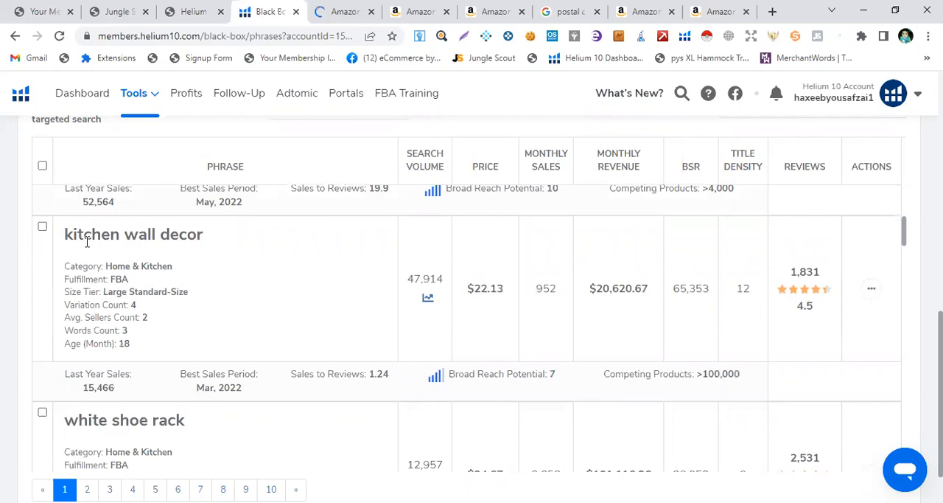
Open an Amazon search for the keyword "kitchen wall decor" from its row's actions
{"action": "left_click_drag", "start_coordinate": [68, 234], "coordinate": [287, 298]}
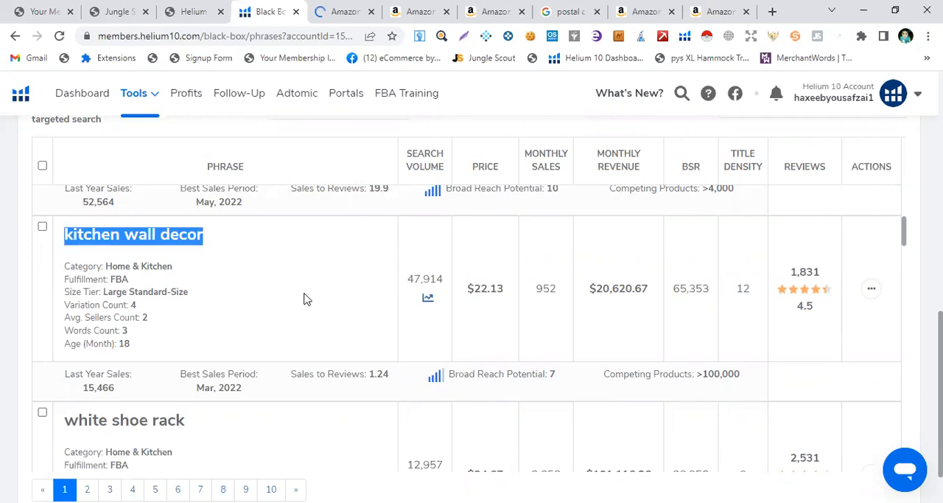
{"action": "left_click", "coordinate": [168, 255]}
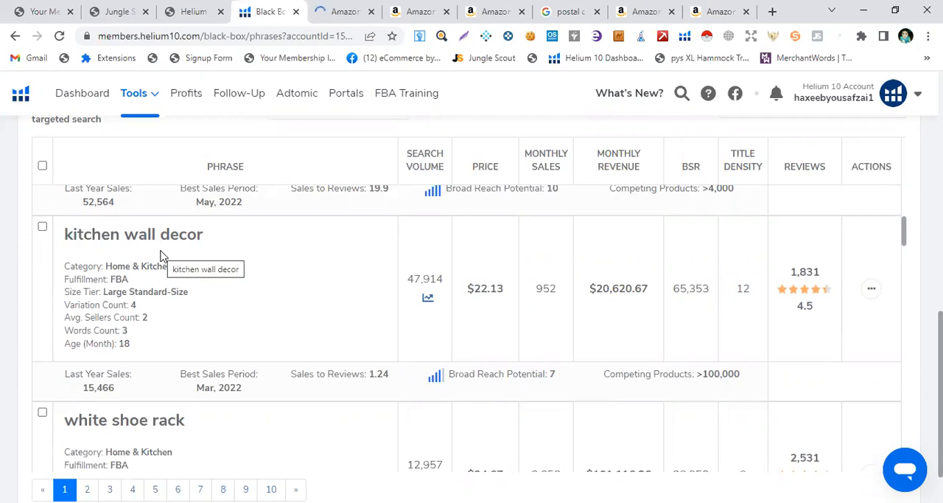
{"action": "left_click", "coordinate": [871, 288]}
{"action": "left_click", "coordinate": [811, 317]}
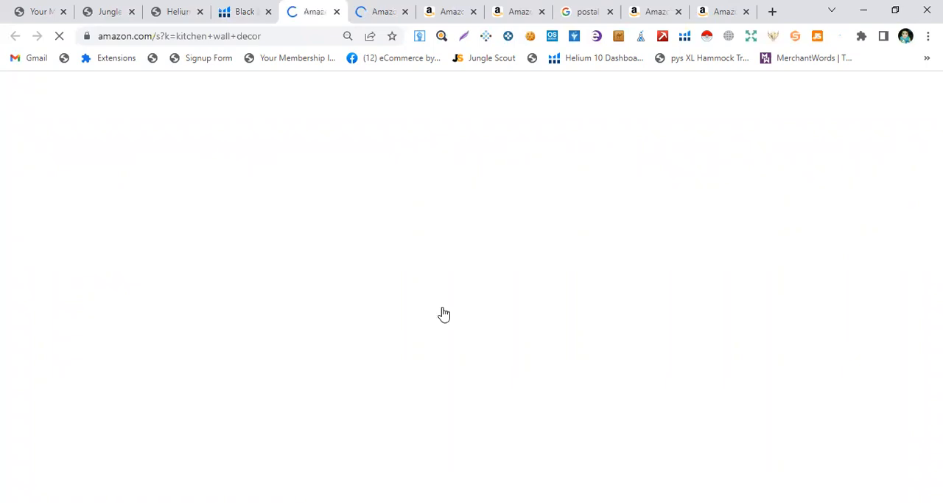
Browse the Amazon search results for "kitchen wall decor" to examine competing products
{"action": "scroll", "coordinate": [508, 322], "scroll_direction": "down", "scroll_amount": 1}
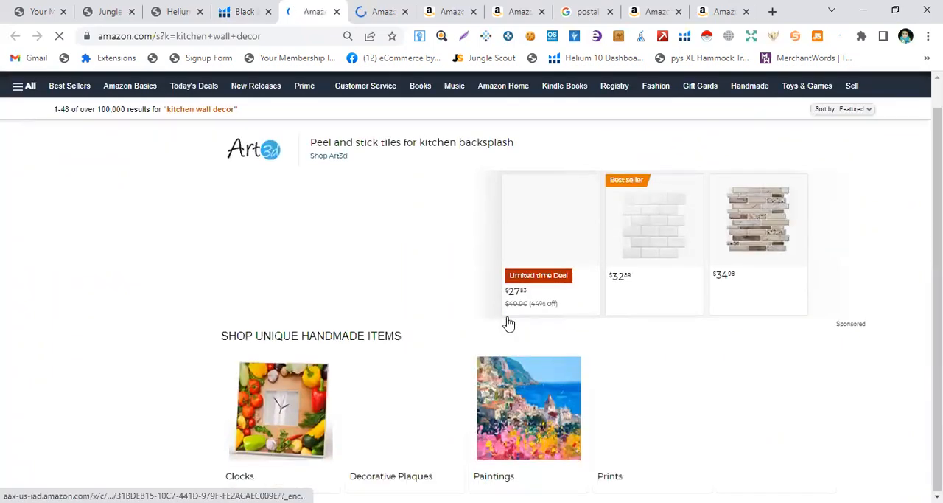
{"action": "scroll", "coordinate": [508, 323], "scroll_direction": "down", "scroll_amount": 5}
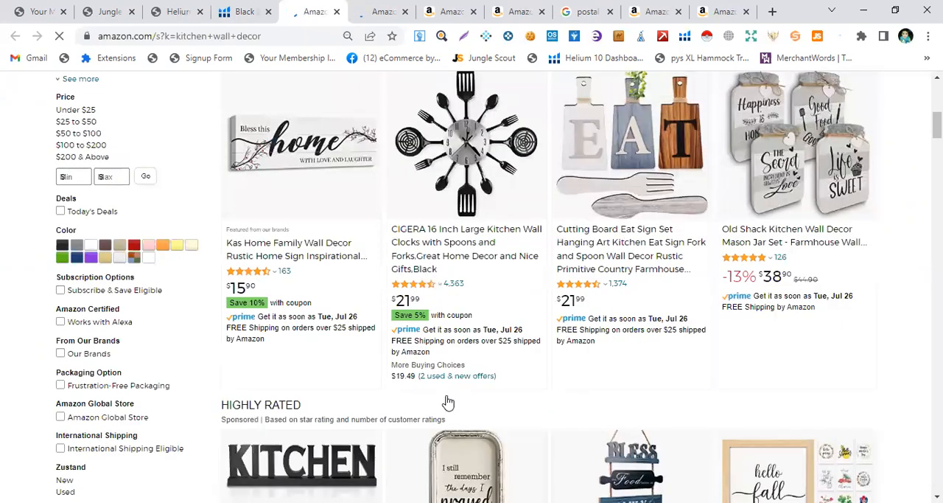
{"action": "scroll", "coordinate": [644, 356], "scroll_direction": "down", "scroll_amount": 5}
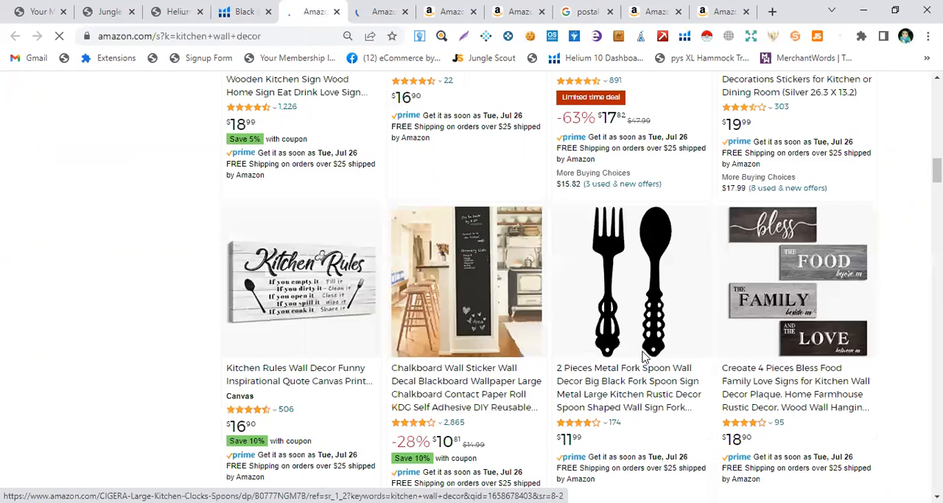
{"action": "scroll", "coordinate": [536, 329], "scroll_direction": "down", "scroll_amount": 5}
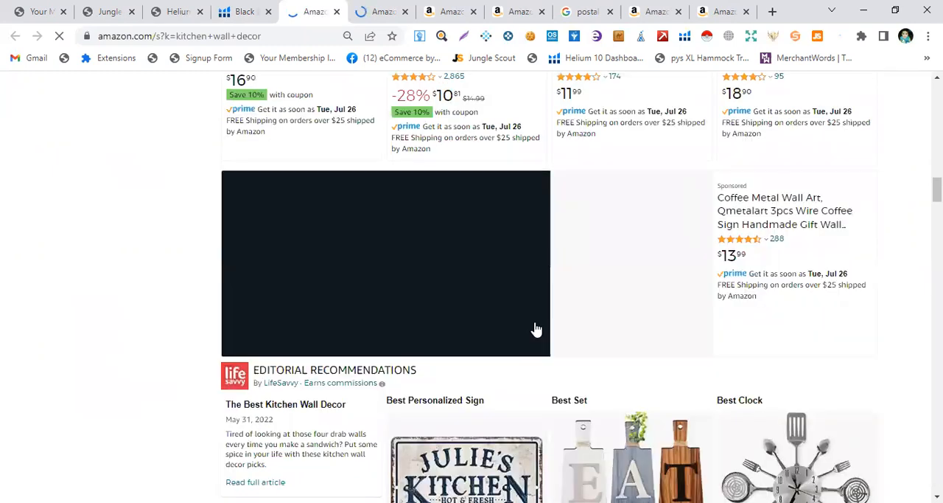
{"action": "scroll", "coordinate": [537, 330], "scroll_direction": "up", "scroll_amount": 5}
{"action": "scroll", "coordinate": [522, 331], "scroll_direction": "up", "scroll_amount": 10}
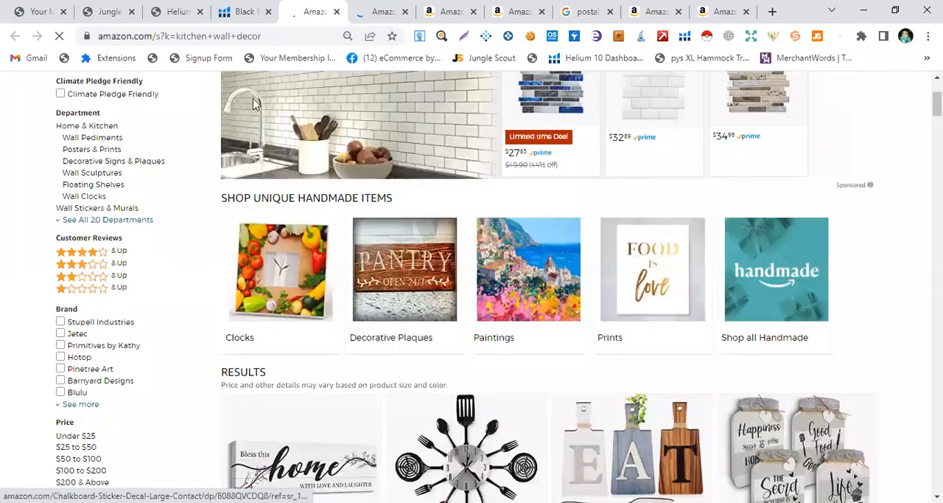
Review the "kitchen wall decor" Amazon results again, including the editorial recommendations, back to the top of the page
{"action": "scroll", "coordinate": [253, 104], "scroll_direction": "up", "scroll_amount": 3}
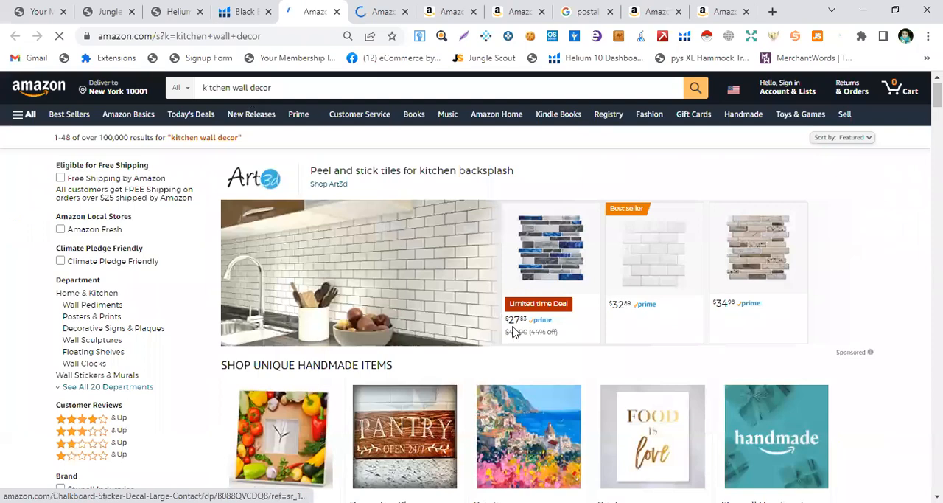
{"action": "scroll", "coordinate": [513, 332], "scroll_direction": "down", "scroll_amount": 10}
{"action": "scroll", "coordinate": [514, 332], "scroll_direction": "down", "scroll_amount": 5}
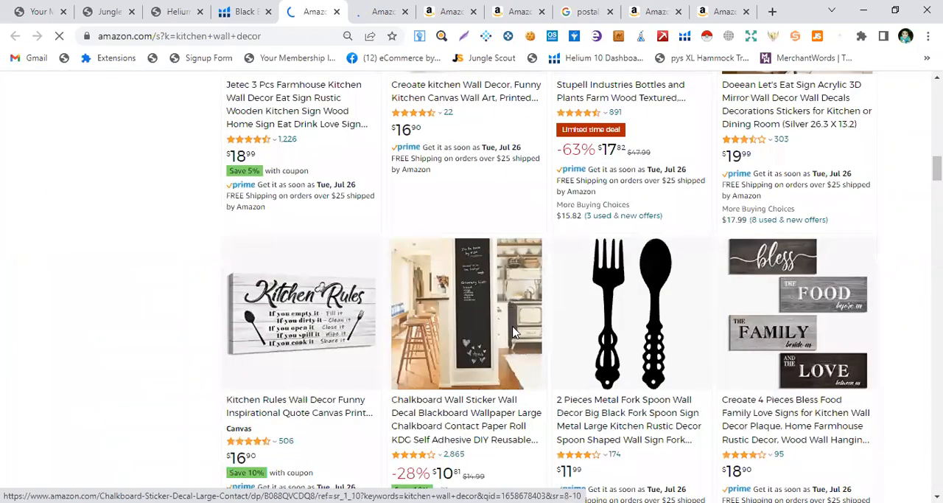
{"action": "scroll", "coordinate": [514, 331], "scroll_direction": "down", "scroll_amount": 5}
{"action": "scroll", "coordinate": [514, 332], "scroll_direction": "down", "scroll_amount": 5}
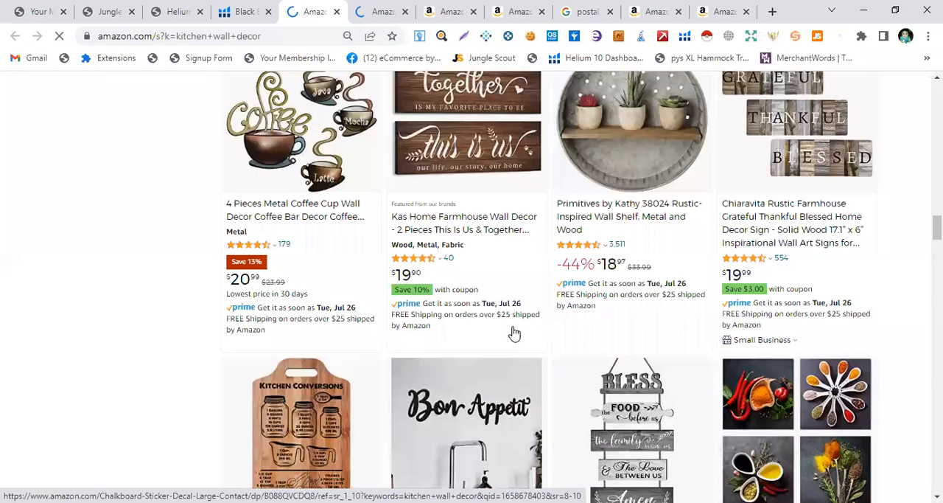
{"action": "scroll", "coordinate": [514, 333], "scroll_direction": "down", "scroll_amount": 5}
{"action": "scroll", "coordinate": [514, 333], "scroll_direction": "down", "scroll_amount": 5}
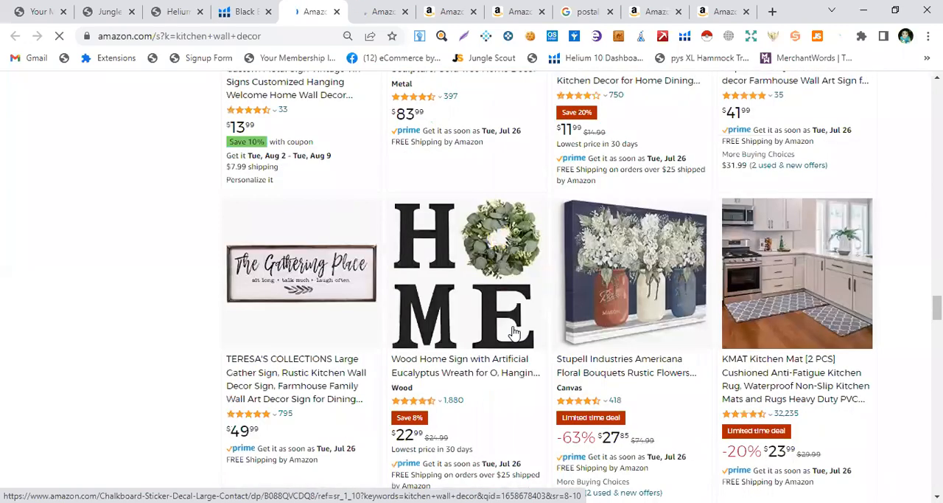
{"action": "scroll", "coordinate": [513, 333], "scroll_direction": "up", "scroll_amount": 5}
{"action": "scroll", "coordinate": [514, 334], "scroll_direction": "up", "scroll_amount": 5}
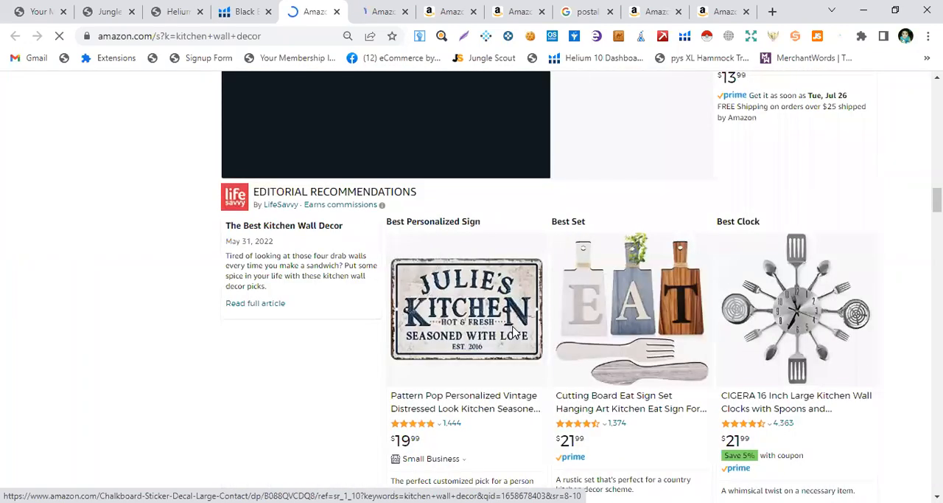
{"action": "scroll", "coordinate": [513, 333], "scroll_direction": "up", "scroll_amount": 5}
{"action": "scroll", "coordinate": [267, 315], "scroll_direction": "up", "scroll_amount": 10}
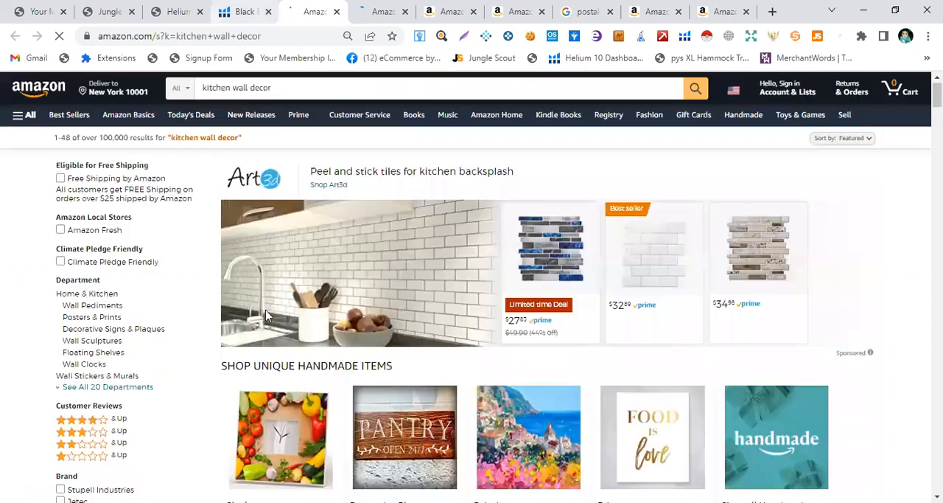
Return to Black Box and review the keyword results, including "bathroom set", "blue buffalo cat food" and "kitchen canisters"
{"action": "scroll", "coordinate": [161, 326], "scroll_direction": "down", "scroll_amount": 3}
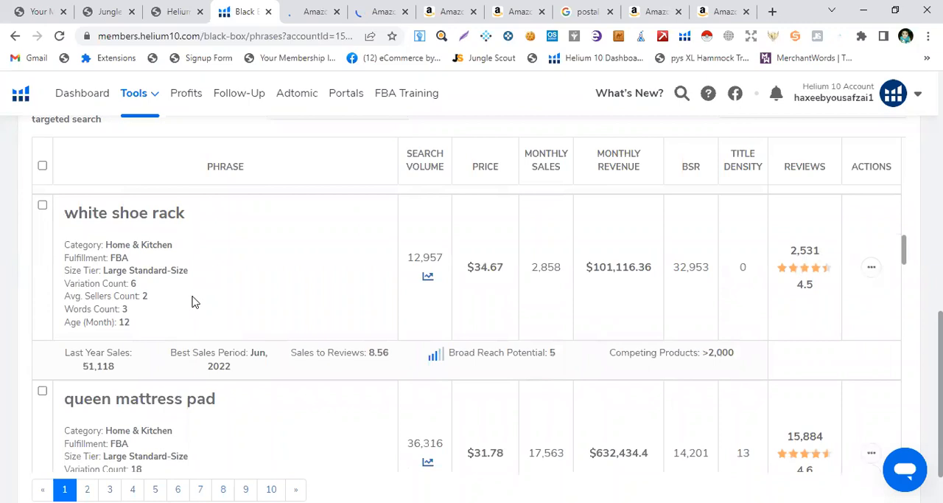
{"action": "scroll", "coordinate": [192, 301], "scroll_direction": "down", "scroll_amount": 3}
{"action": "scroll", "coordinate": [192, 291], "scroll_direction": "down", "scroll_amount": 3}
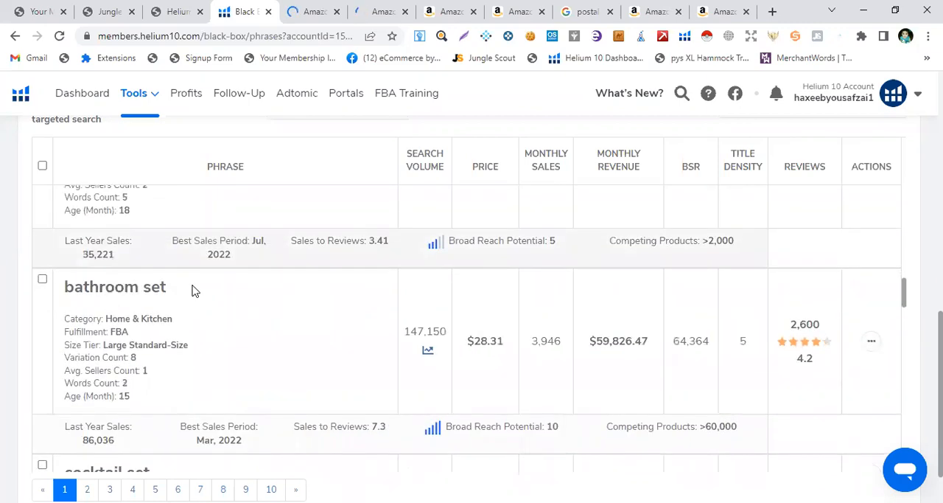
{"action": "scroll", "coordinate": [192, 291], "scroll_direction": "down", "scroll_amount": 3}
{"action": "scroll", "coordinate": [192, 292], "scroll_direction": "down", "scroll_amount": 3}
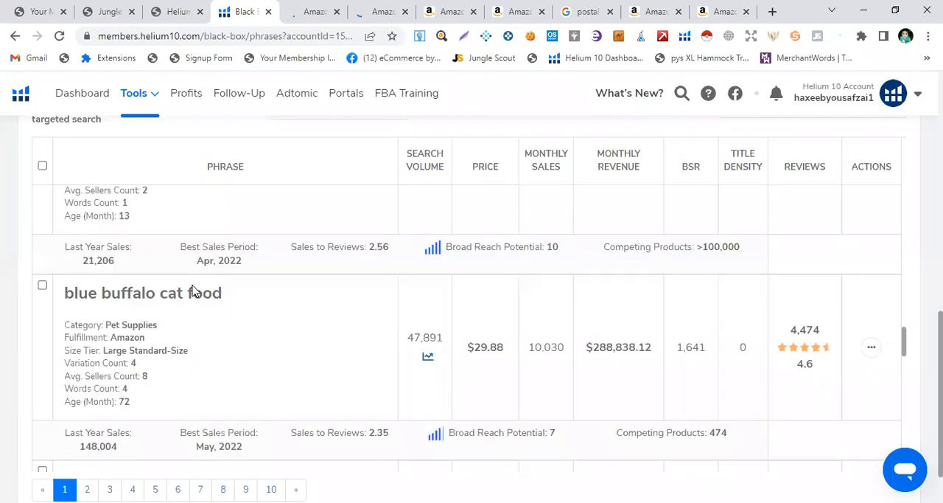
{"action": "scroll", "coordinate": [193, 294], "scroll_direction": "down", "scroll_amount": 3}
{"action": "scroll", "coordinate": [194, 303], "scroll_direction": "down", "scroll_amount": 3}
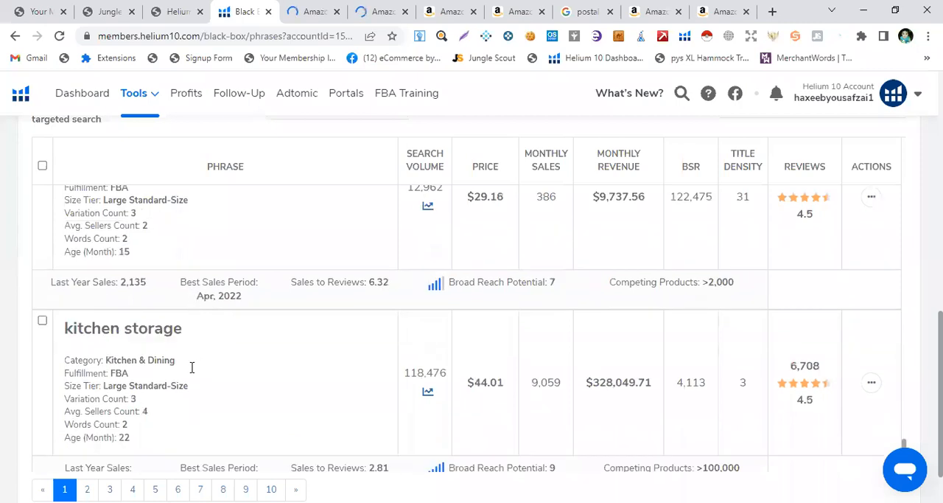
{"action": "scroll", "coordinate": [211, 442], "scroll_direction": "down", "scroll_amount": 3}
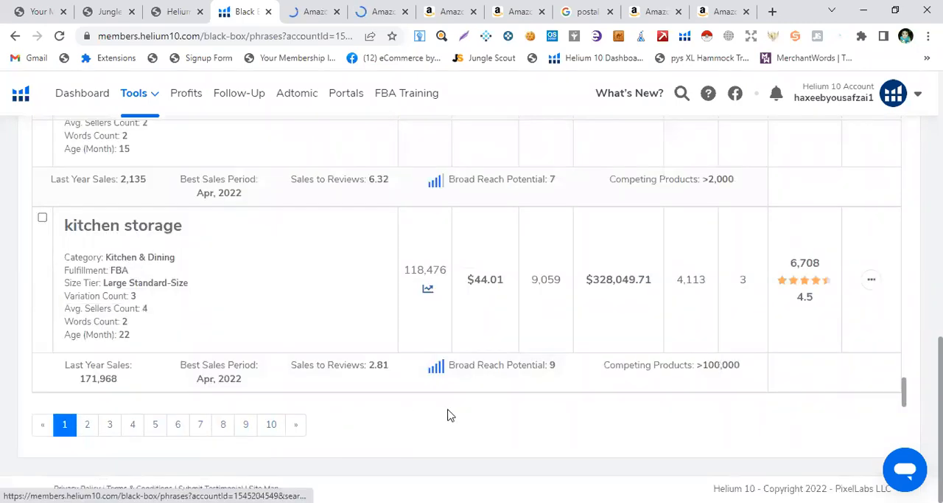
{"action": "scroll", "coordinate": [186, 361], "scroll_direction": "up", "scroll_amount": 1}
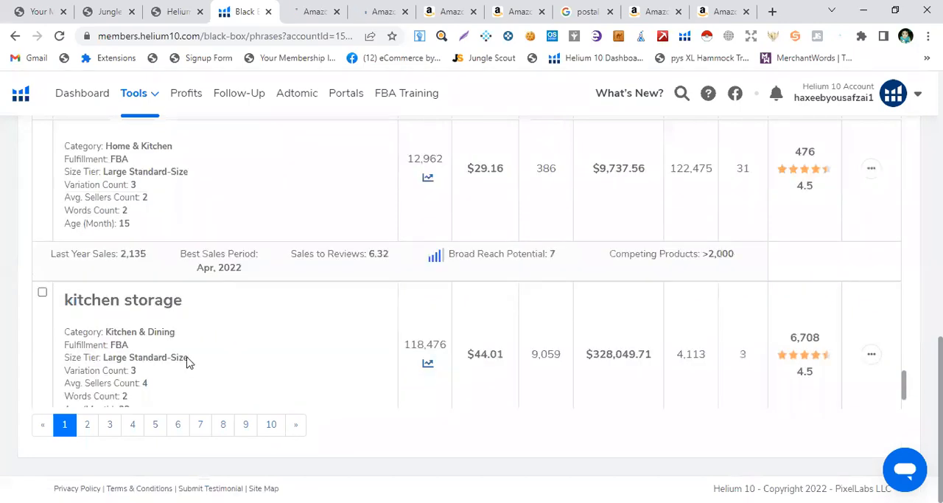
{"action": "scroll", "coordinate": [186, 361], "scroll_direction": "up", "scroll_amount": 2}
{"action": "scroll", "coordinate": [187, 361], "scroll_direction": "up", "scroll_amount": 3}
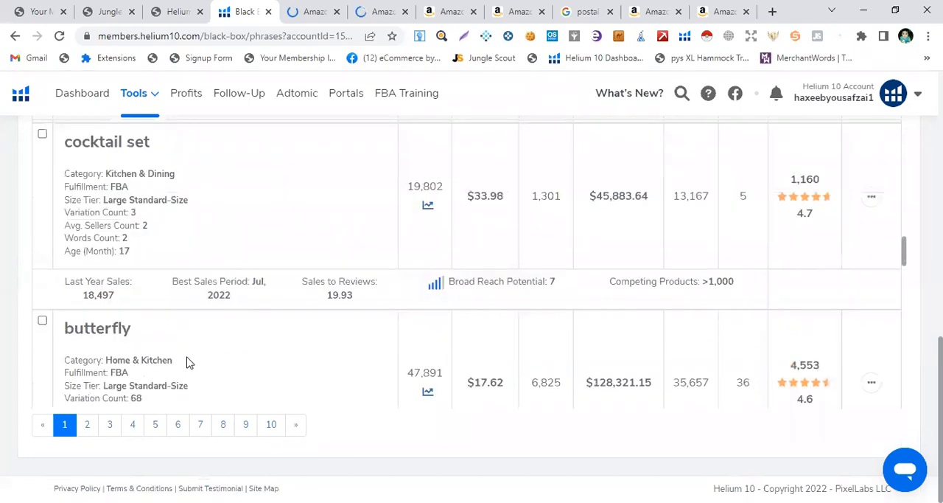
{"action": "scroll", "coordinate": [186, 361], "scroll_direction": "up", "scroll_amount": 5}
{"action": "scroll", "coordinate": [187, 362], "scroll_direction": "down", "scroll_amount": 4}
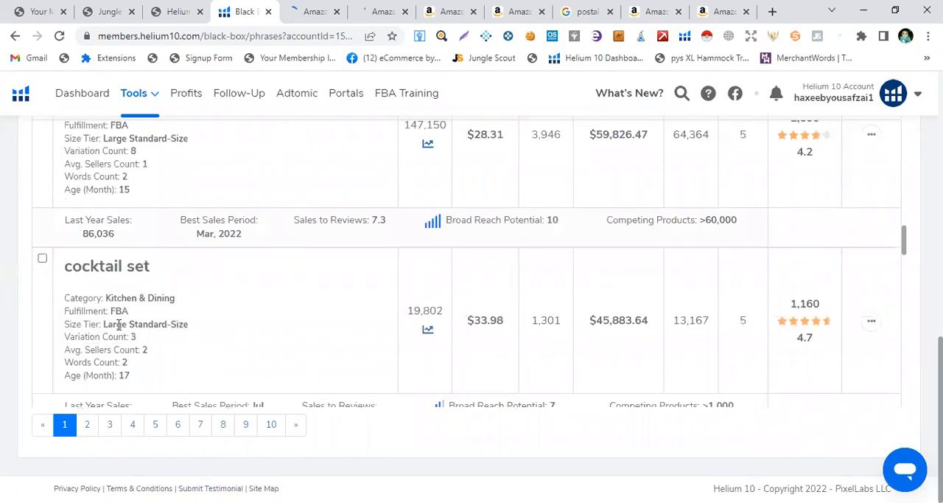
{"action": "scroll", "coordinate": [118, 324], "scroll_direction": "down", "scroll_amount": 1}
{"action": "scroll", "coordinate": [114, 317], "scroll_direction": "down", "scroll_amount": 2}
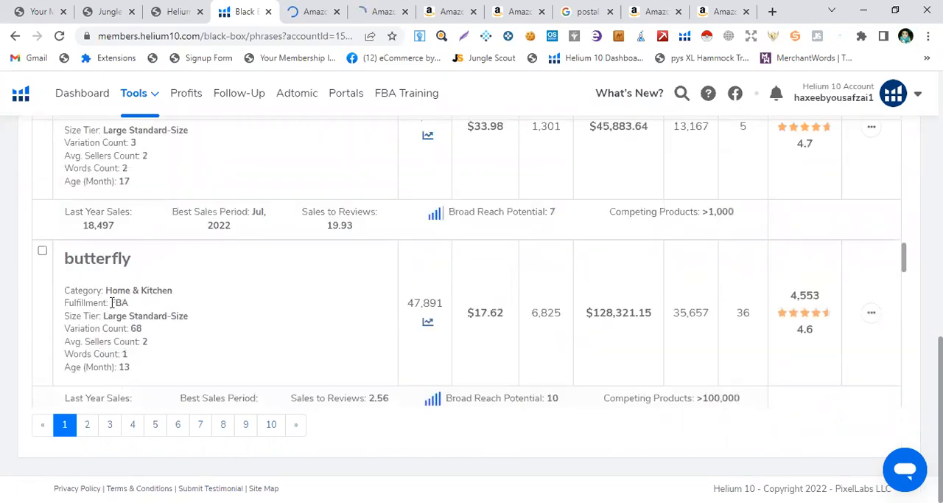
{"action": "scroll", "coordinate": [112, 303], "scroll_direction": "down", "scroll_amount": 3}
{"action": "scroll", "coordinate": [112, 302], "scroll_direction": "down", "scroll_amount": 1}
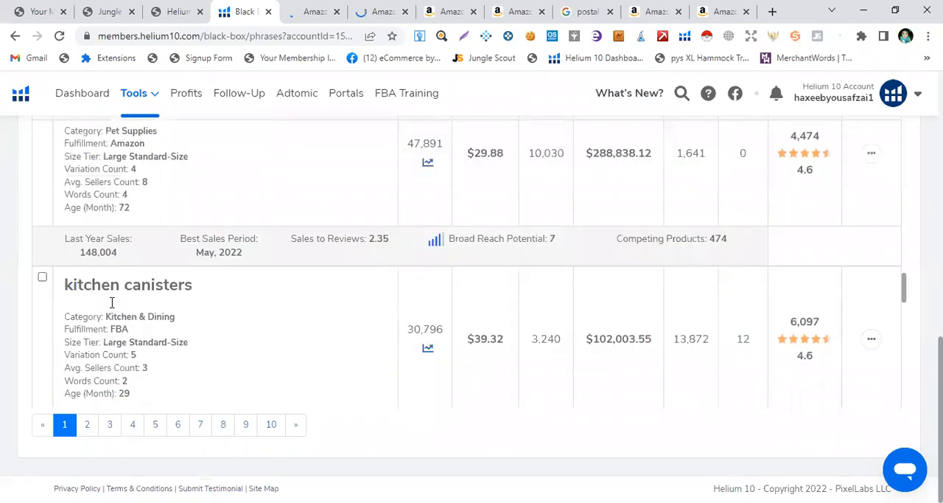
{"action": "scroll", "coordinate": [112, 303], "scroll_direction": "down", "scroll_amount": 1}
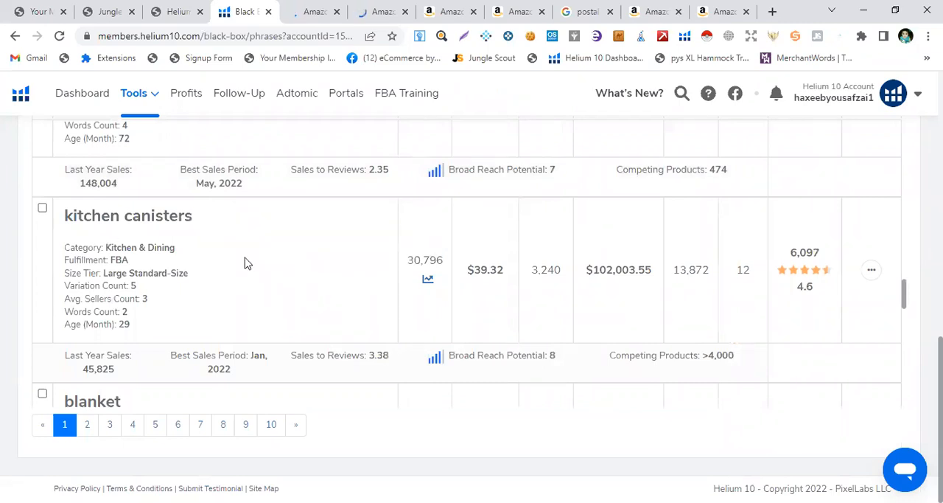
{"action": "scroll", "coordinate": [248, 264], "scroll_direction": "down", "scroll_amount": 1}
{"action": "scroll", "coordinate": [214, 280], "scroll_direction": "up", "scroll_amount": 1}
Open the search volume history chart for "kitchen canisters", switch it to All Time, and close it
{"action": "left_click", "coordinate": [429, 282]}
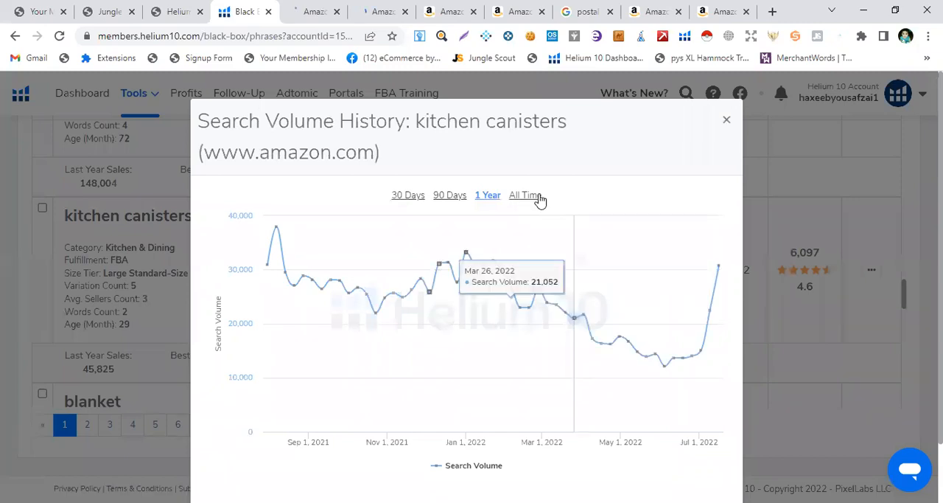
{"action": "left_click", "coordinate": [539, 198]}
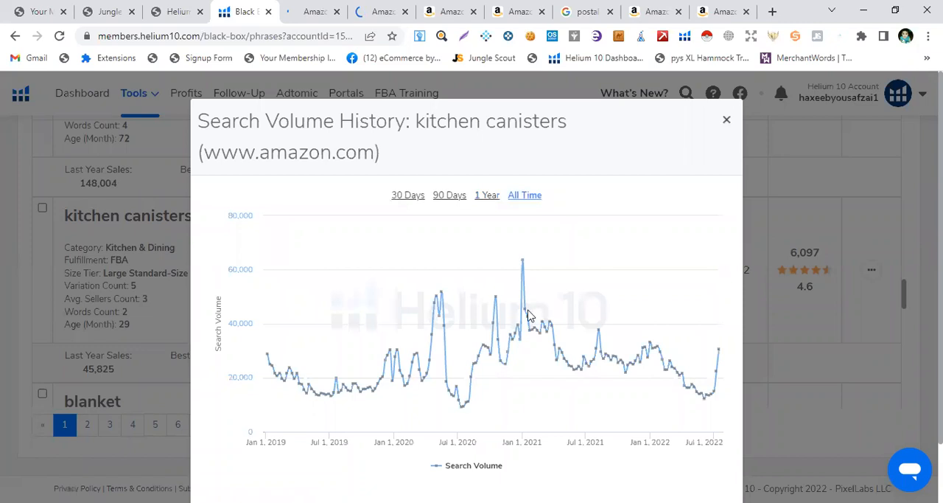
{"action": "key", "text": "Escape"}
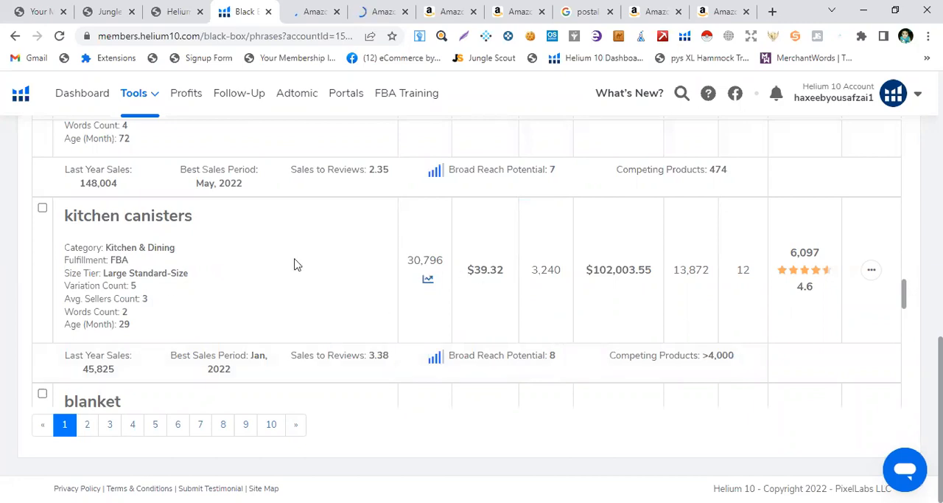
Review the remaining keyword rows such as "table cloths" and "blanket" and return to the list's top
{"action": "scroll", "coordinate": [281, 295], "scroll_direction": "down", "scroll_amount": 5}
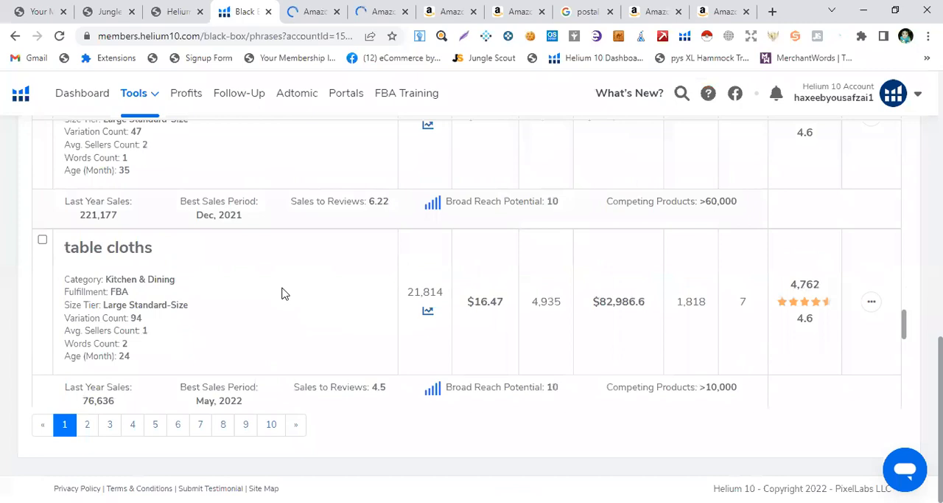
{"action": "scroll", "coordinate": [280, 294], "scroll_direction": "down", "scroll_amount": 2}
{"action": "scroll", "coordinate": [280, 293], "scroll_direction": "down", "scroll_amount": 3}
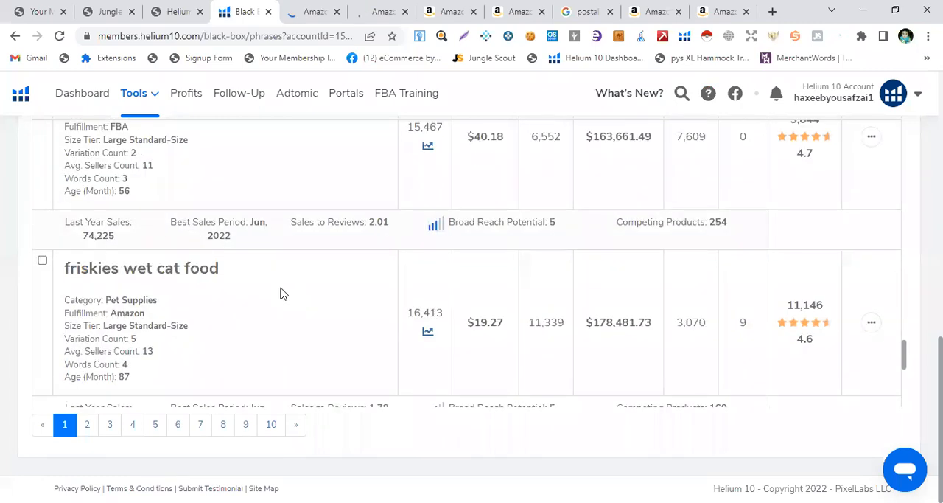
{"action": "scroll", "coordinate": [280, 294], "scroll_direction": "down", "scroll_amount": 5}
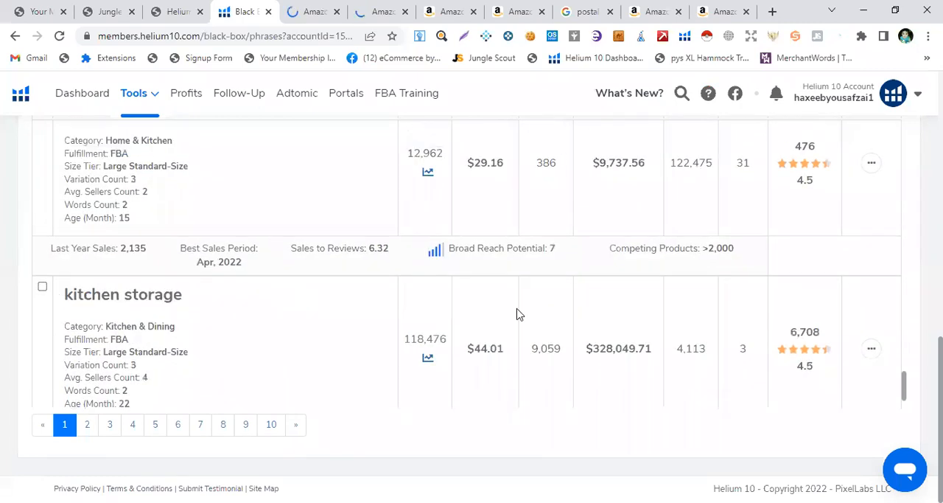
{"action": "scroll", "coordinate": [518, 309], "scroll_direction": "down", "scroll_amount": 1}
{"action": "scroll", "coordinate": [516, 284], "scroll_direction": "up", "scroll_amount": 5}
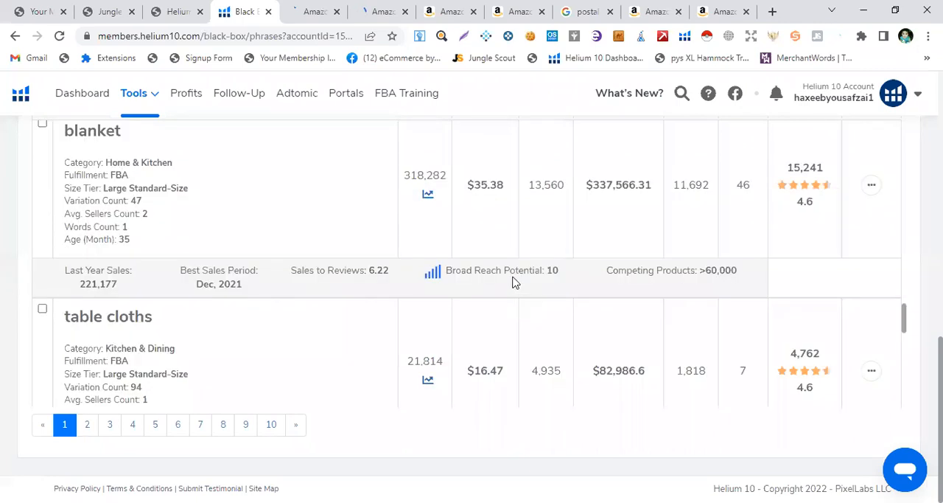
{"action": "scroll", "coordinate": [509, 283], "scroll_direction": "up", "scroll_amount": 5}
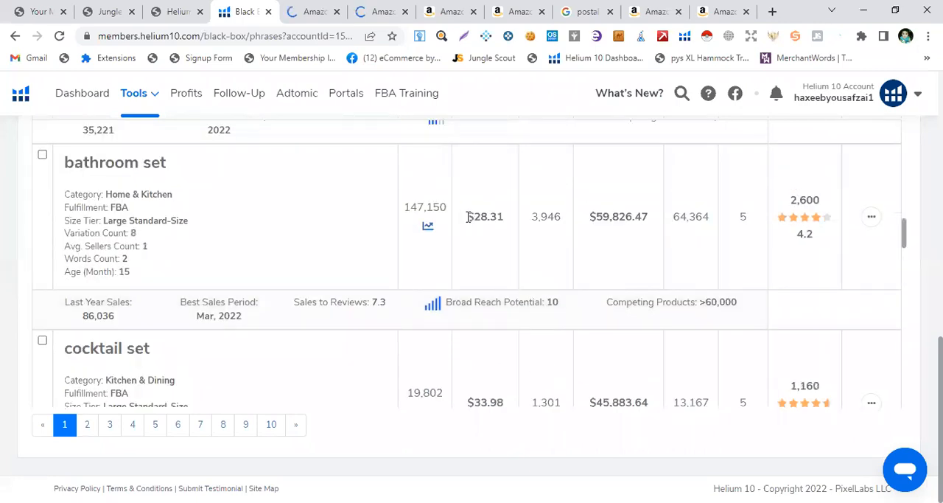
{"action": "scroll", "coordinate": [467, 216], "scroll_direction": "up", "scroll_amount": 5}
{"action": "scroll", "coordinate": [383, 234], "scroll_direction": "up", "scroll_amount": 5}
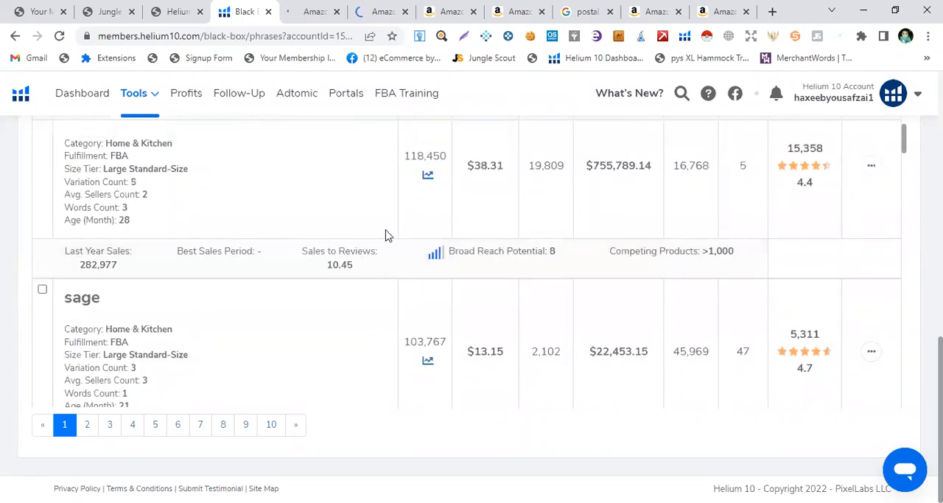
{"action": "scroll", "coordinate": [387, 235], "scroll_direction": "up", "scroll_amount": 5}
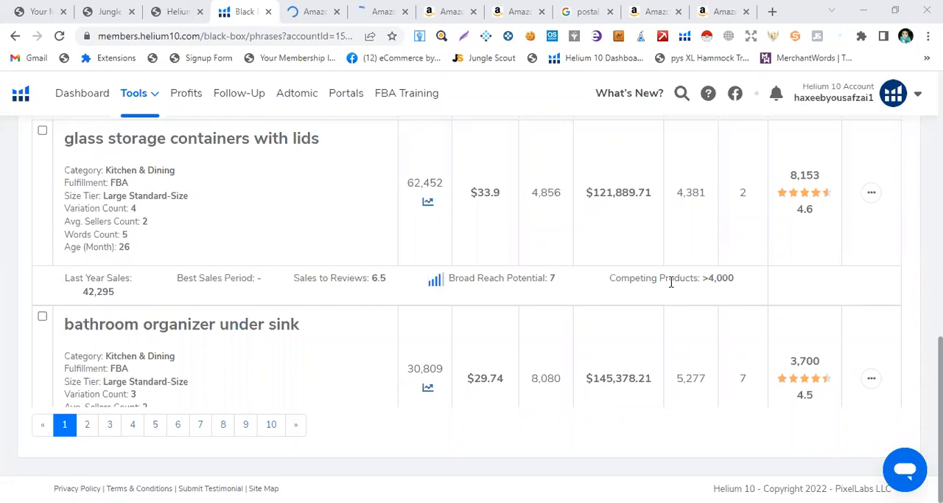
{"action": "scroll", "coordinate": [396, 227], "scroll_direction": "up", "scroll_amount": 3}
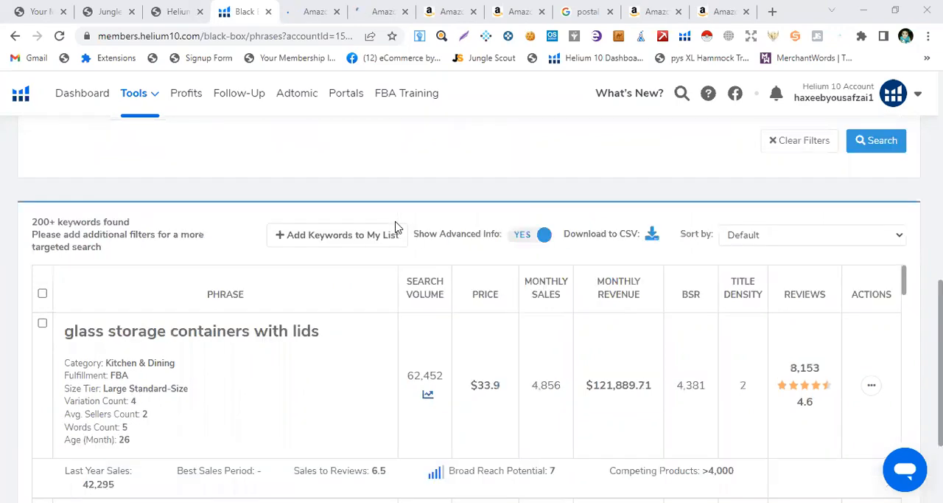
{"action": "scroll", "coordinate": [396, 227], "scroll_direction": "up", "scroll_amount": 5}
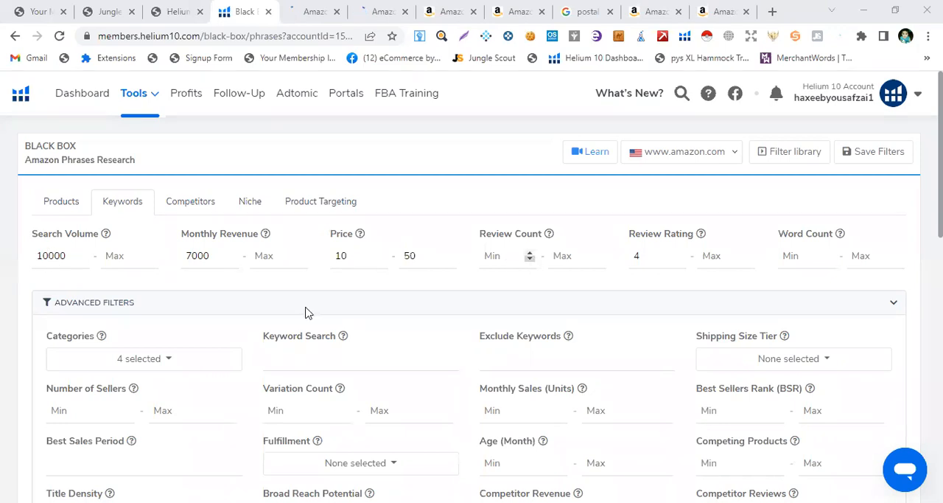
Open the Categories filter list to check which categories are selected, then close it
{"action": "scroll", "coordinate": [308, 313], "scroll_direction": "down", "scroll_amount": 2}
{"action": "scroll", "coordinate": [147, 275], "scroll_direction": "down", "scroll_amount": 4}
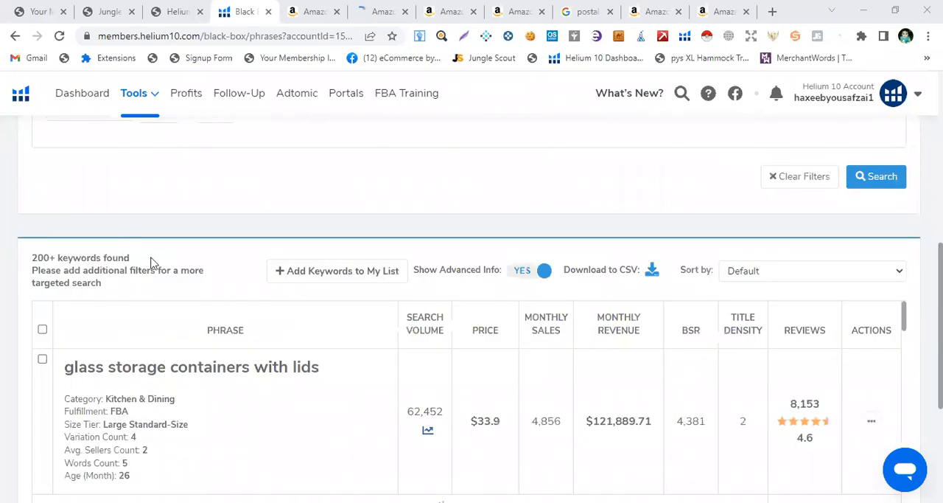
{"action": "scroll", "coordinate": [152, 262], "scroll_direction": "up", "scroll_amount": 2}
{"action": "scroll", "coordinate": [150, 303], "scroll_direction": "up", "scroll_amount": 3}
{"action": "left_click", "coordinate": [151, 299]}
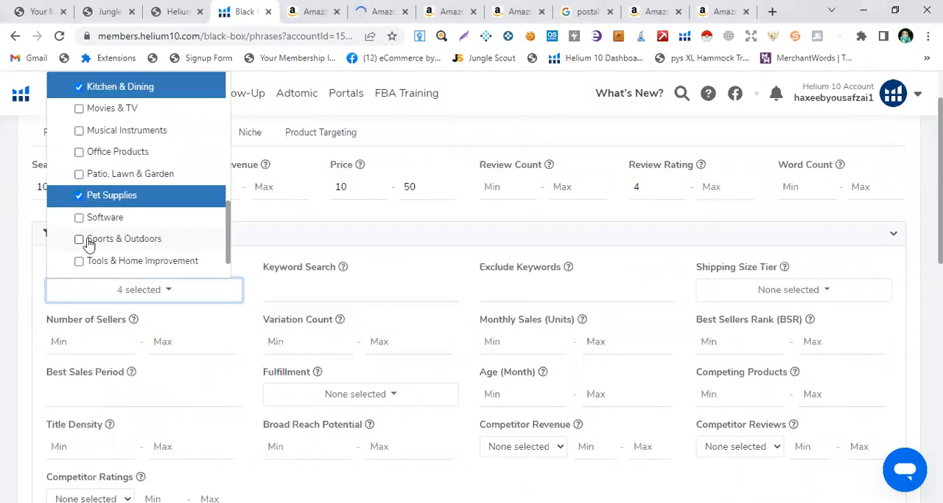
{"action": "left_click", "coordinate": [312, 219]}
{"action": "scroll", "coordinate": [113, 220], "scroll_direction": "up", "scroll_amount": 1}
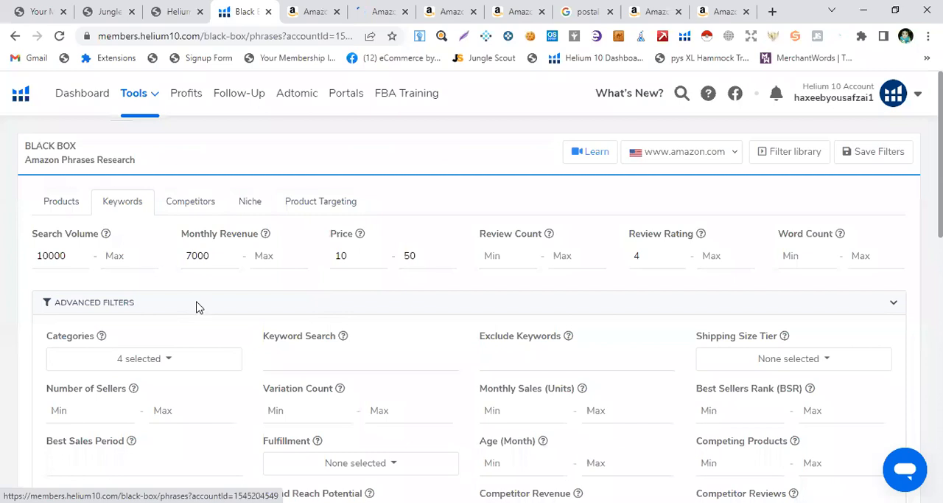
Review the keyword results list again, including "pillow cases queen", "white shoe rack" and "bathroom set"
{"action": "scroll", "coordinate": [196, 307], "scroll_direction": "down", "scroll_amount": 10}
{"action": "scroll", "coordinate": [196, 306], "scroll_direction": "down", "scroll_amount": 4}
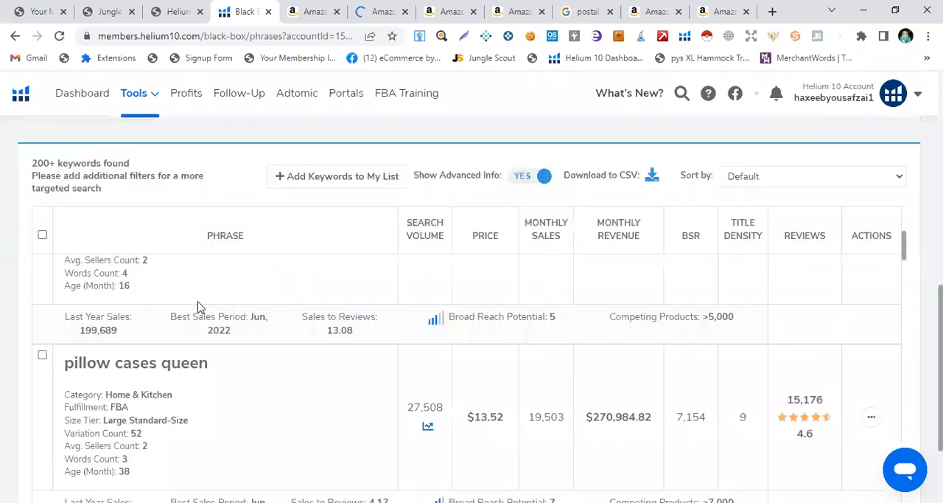
{"action": "scroll", "coordinate": [197, 307], "scroll_direction": "down", "scroll_amount": 3}
{"action": "scroll", "coordinate": [197, 306], "scroll_direction": "down", "scroll_amount": 3}
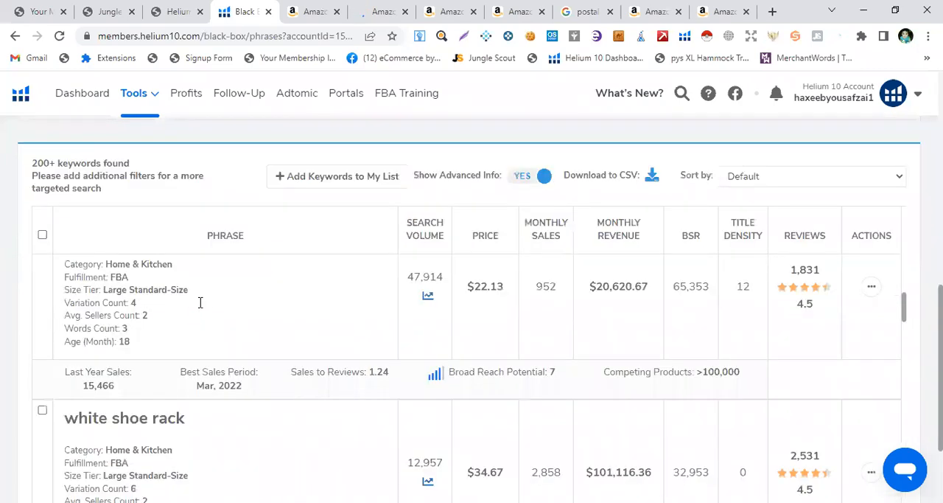
{"action": "scroll", "coordinate": [201, 306], "scroll_direction": "down", "scroll_amount": 1}
{"action": "scroll", "coordinate": [203, 307], "scroll_direction": "down", "scroll_amount": 3}
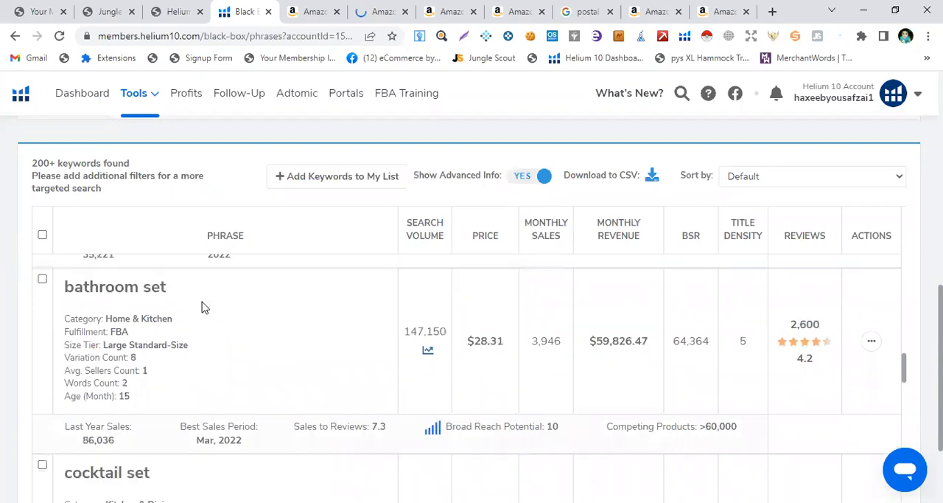
Switch through the open Amazon search-result tabs for keywords such as "silicone cupcake liners", "glass" and "kitchen wall decor"
{"action": "scroll", "coordinate": [205, 308], "scroll_direction": "down", "scroll_amount": 3}
{"action": "scroll", "coordinate": [362, 283], "scroll_direction": "up", "scroll_amount": 10}
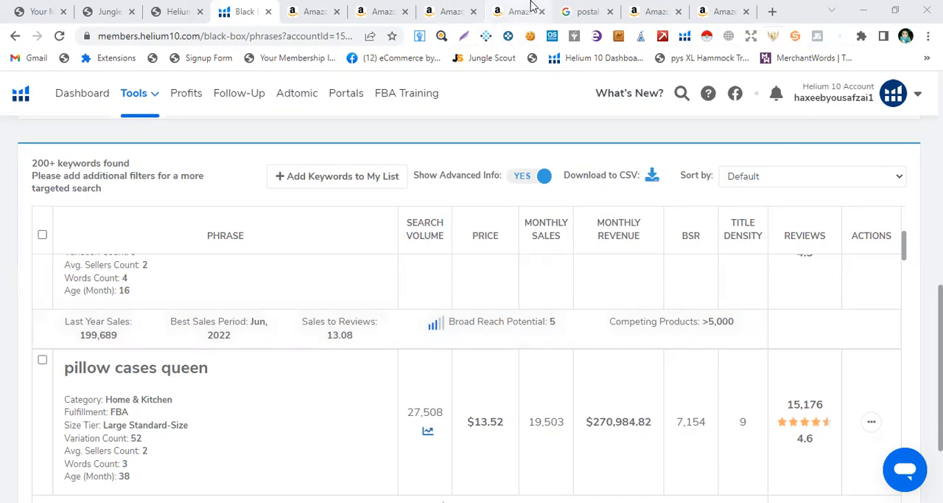
{"action": "left_click", "coordinate": [530, 9]}
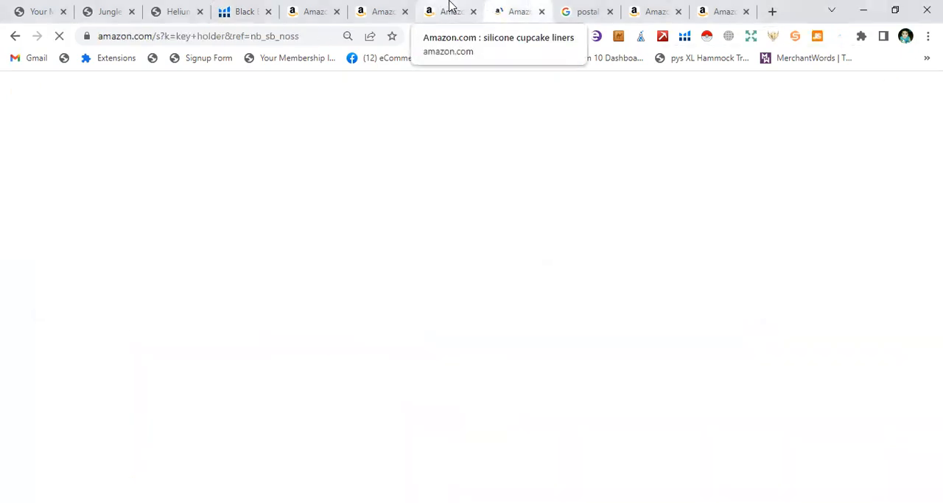
{"action": "left_click", "coordinate": [448, 9]}
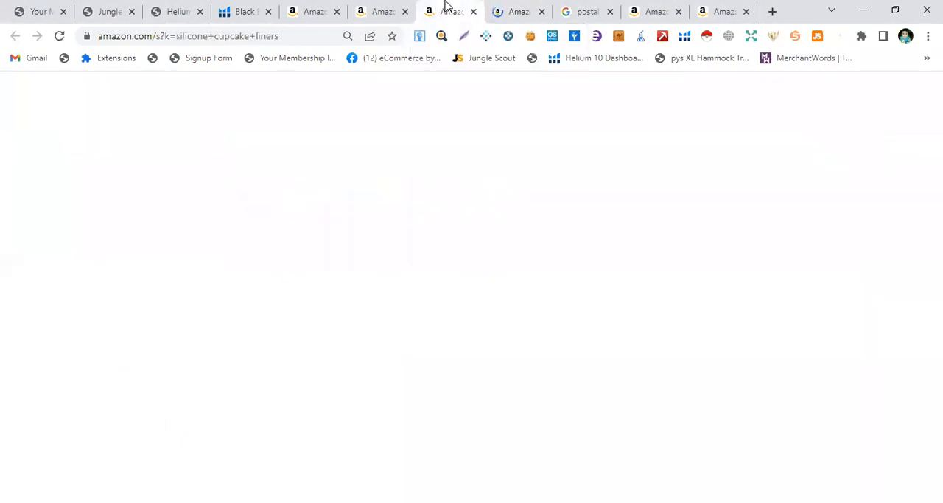
{"action": "left_click", "coordinate": [382, 10]}
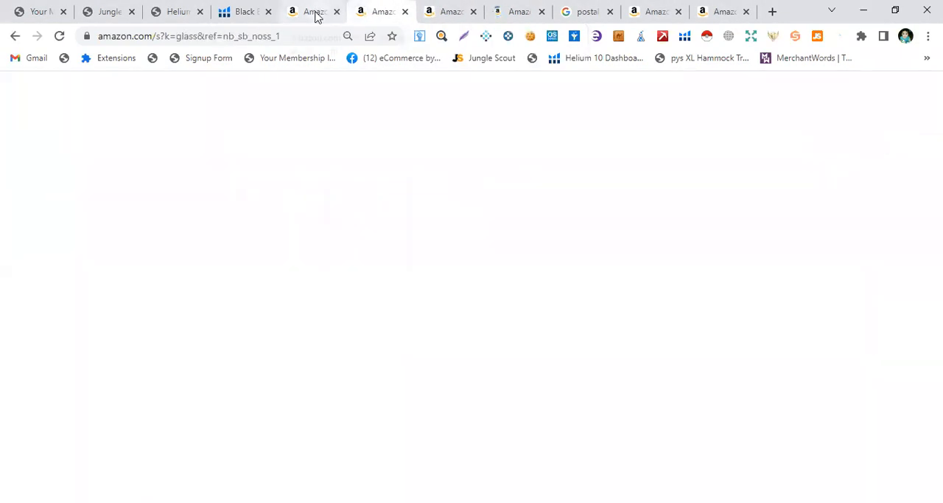
{"action": "left_click", "coordinate": [316, 12]}
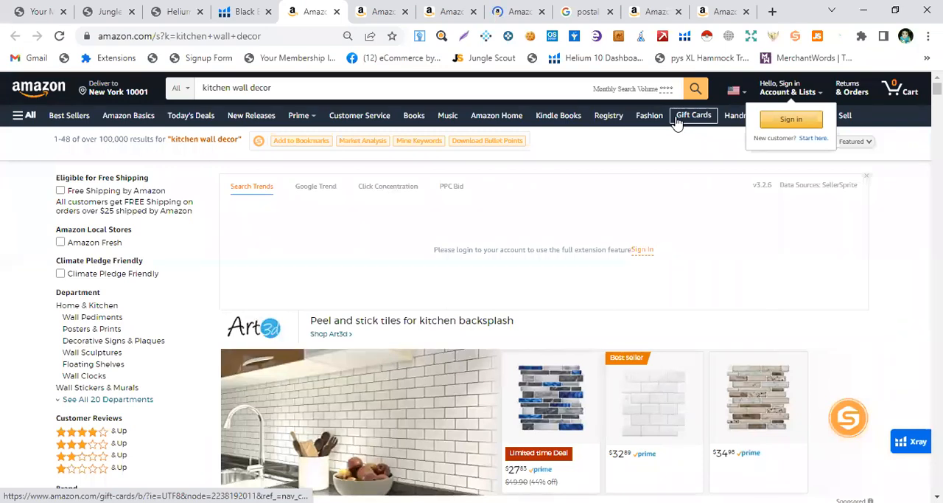
{"action": "left_click", "coordinate": [375, 9]}
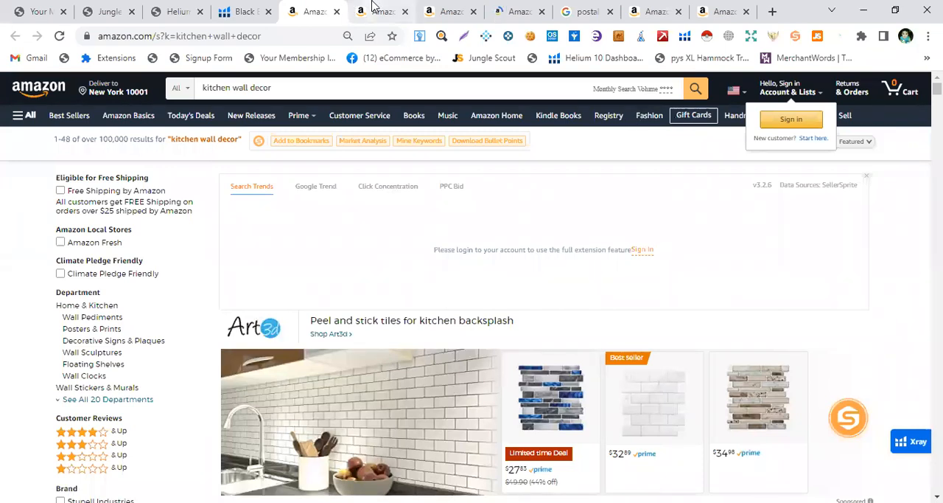